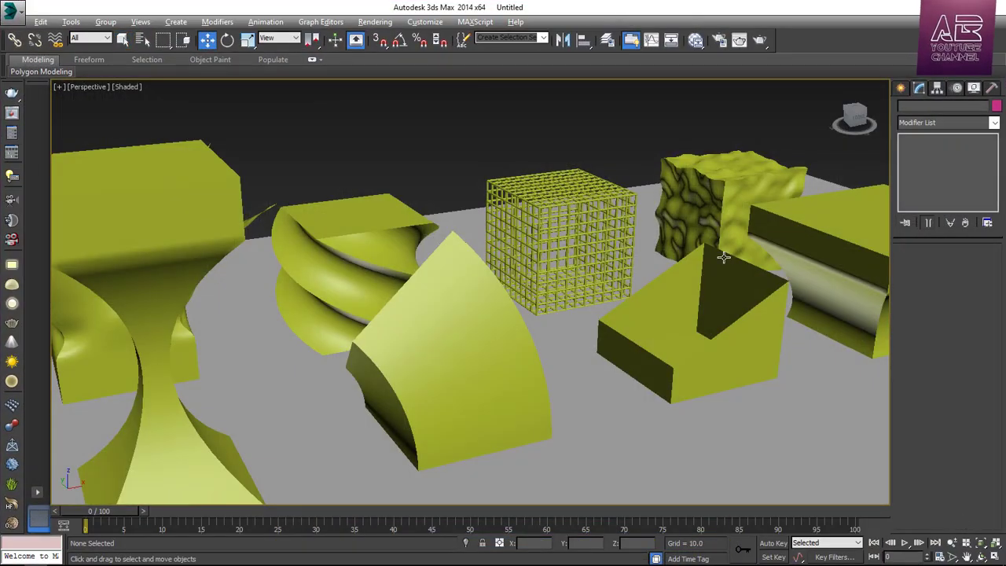
Draw a box in the Top viewport.
mouse_move(723, 224)
middle_mouse_down("alt")
mouse_move(721, 290)
mouse_move(656, 276)
mouse_move(647, 296)
mouse_move(908, 268)
middle_mouse_up("alt")
mouse_move(584, 236)
middle_mouse_down("alt")
mouse_move(654, 294)
mouse_move(642, 294)
middle_mouse_up("alt")
key("alt+w")
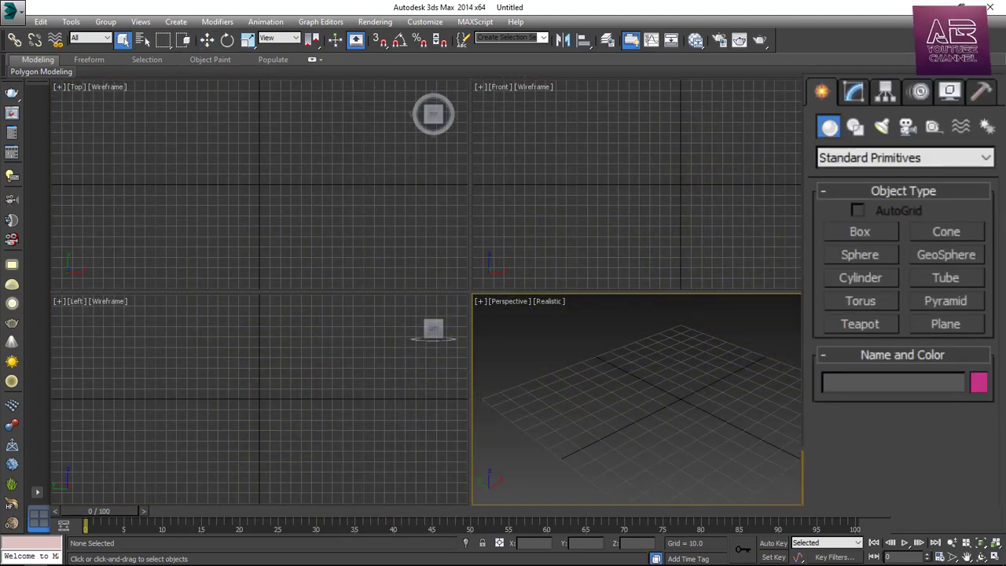
key("w")
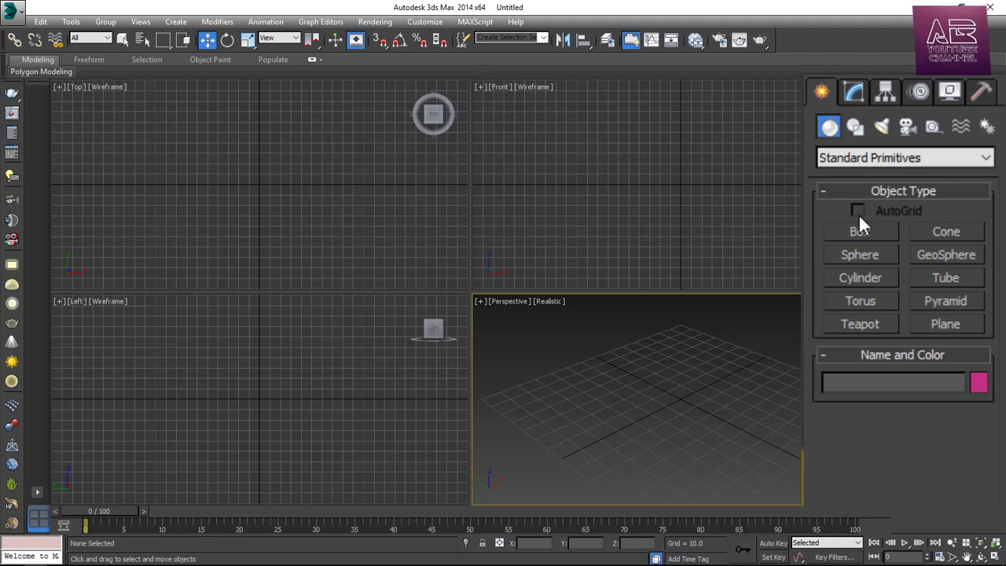
left_click(860, 232)
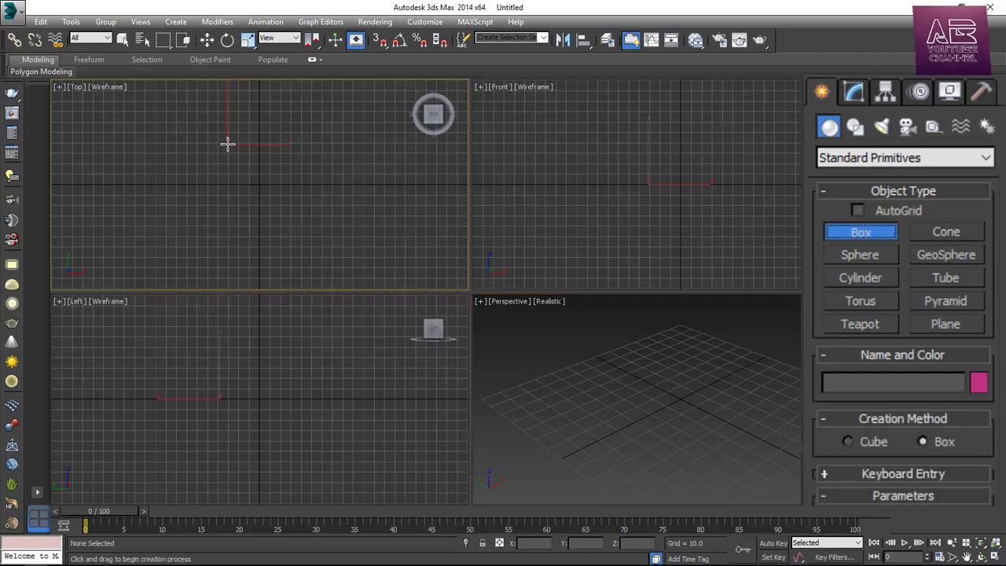
left_click_drag(226, 146, 293, 218)
left_click(292, 154)
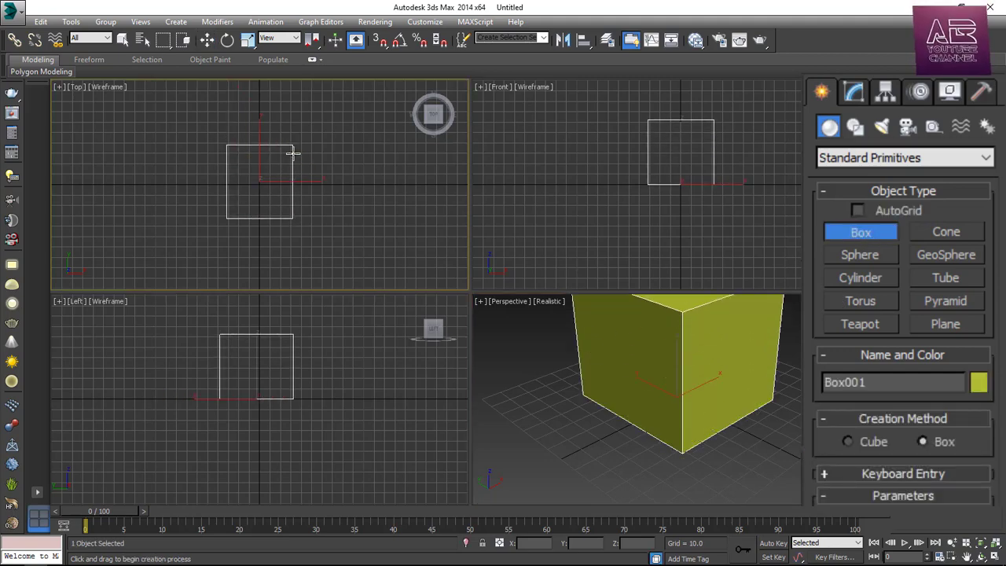
Make the box 25 × 25 × 25 with 25 segments per side, and maximize the Top view.
scroll(904, 314, "down", 5)
type("25")
key("Tab")
type("25")
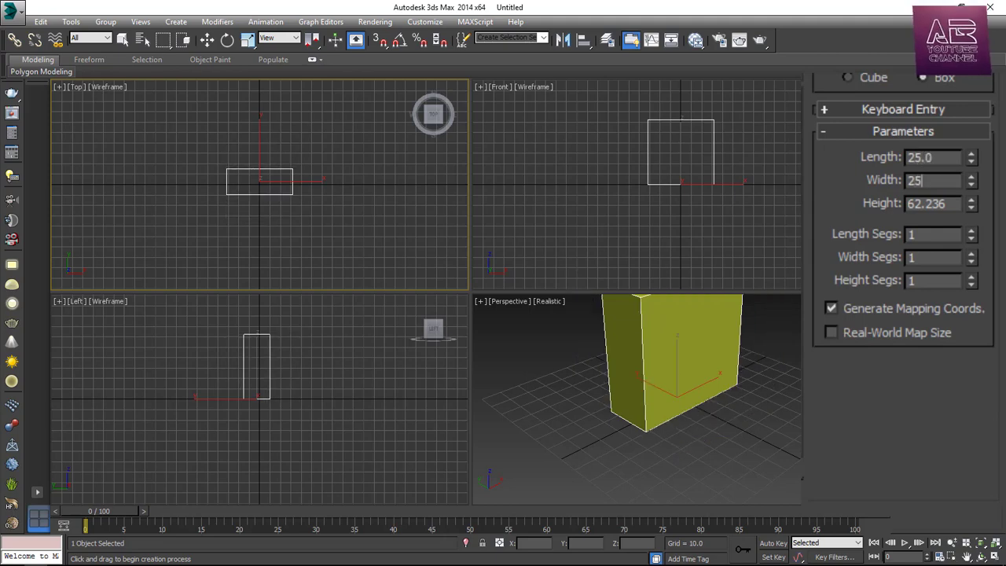
key("Tab")
type("2")
key("Tab")
type("2")
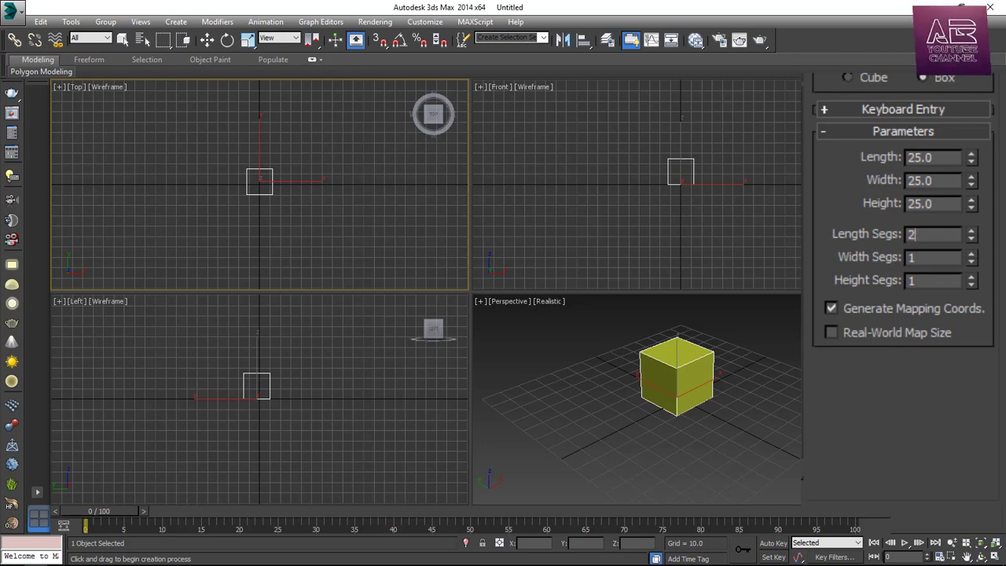
type("5")
key("Tab")
key("Tab")
type("2")
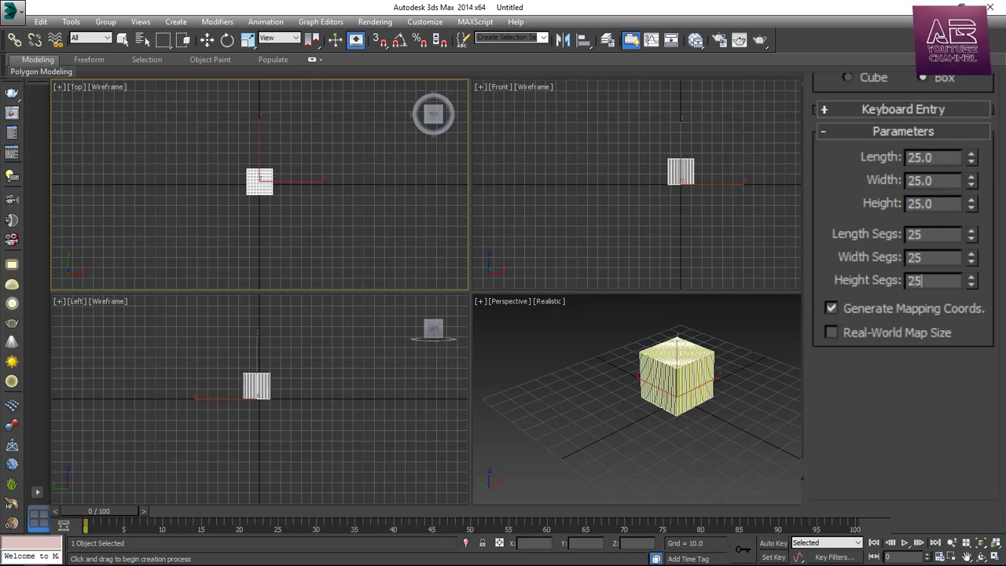
key("Return")
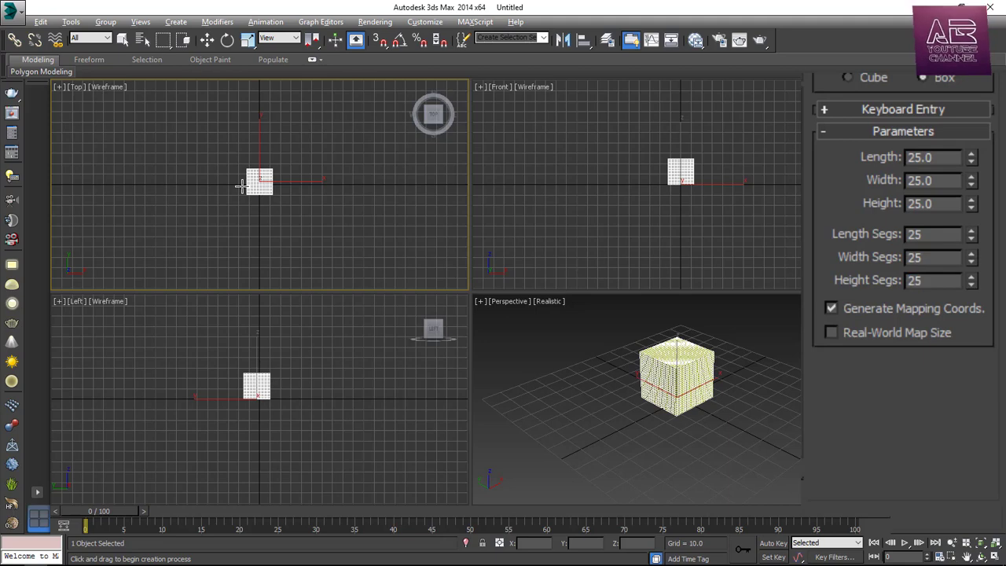
key("alt+w")
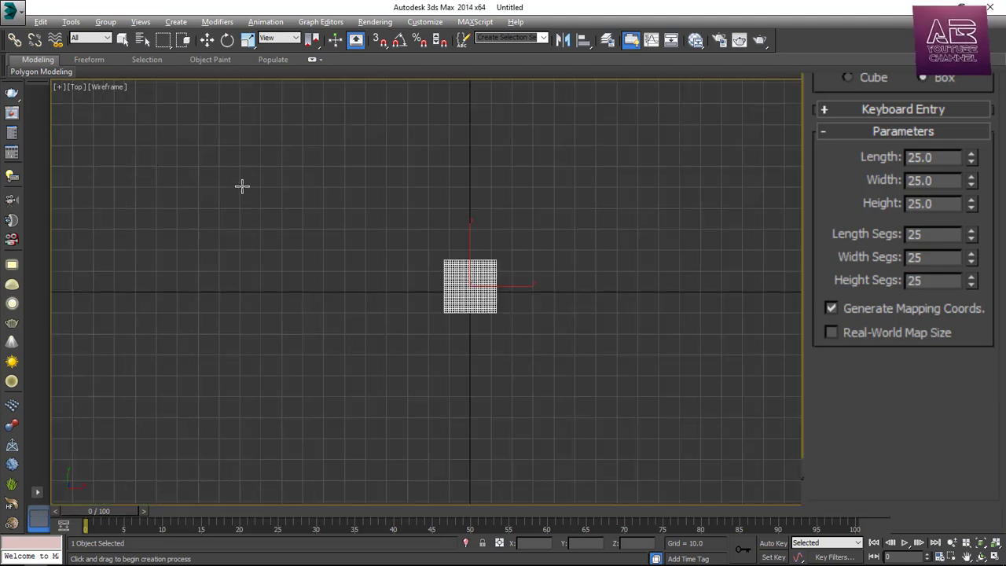
Move the cube to X -75, Y 25.
left_click(207, 39)
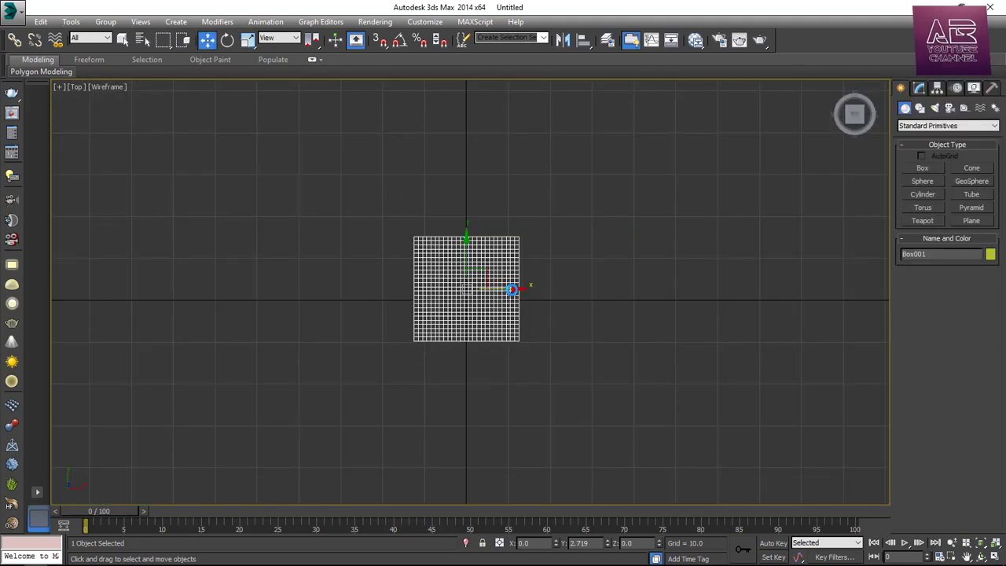
left_click_drag(374, 286, 237, 275)
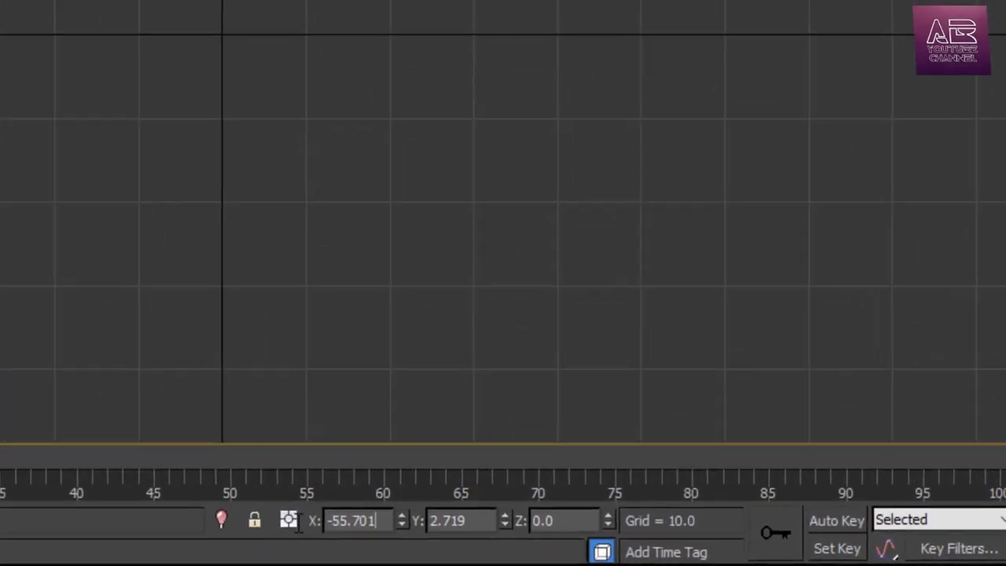
left_click(515, 541)
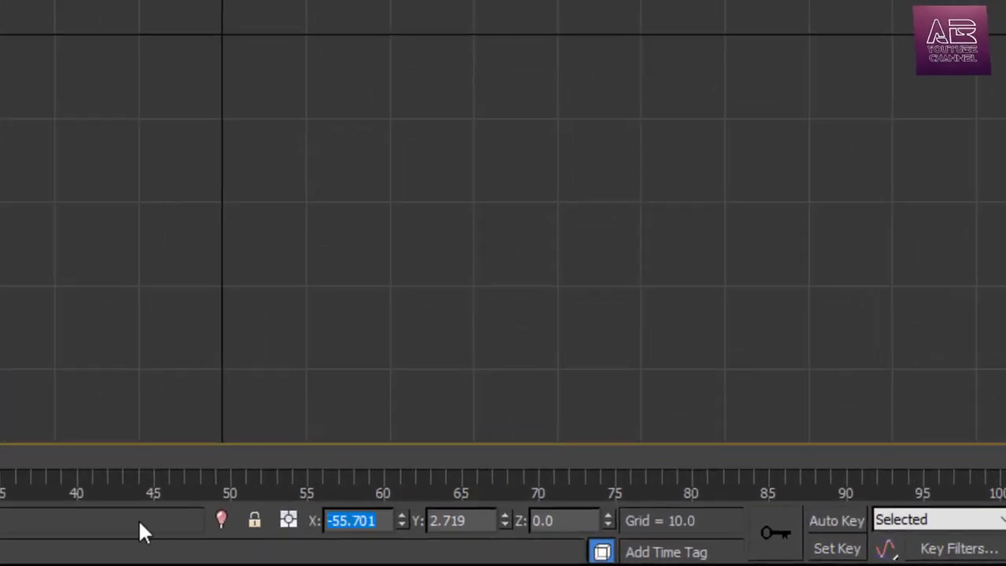
type("-75")
key("Tab")
key("BackSpace")
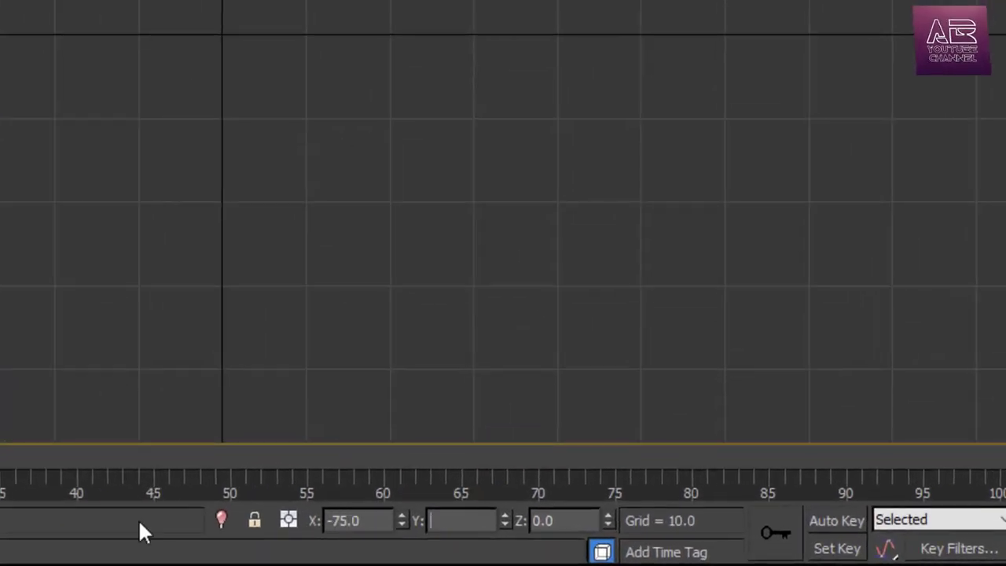
type("25")
key("Tab")
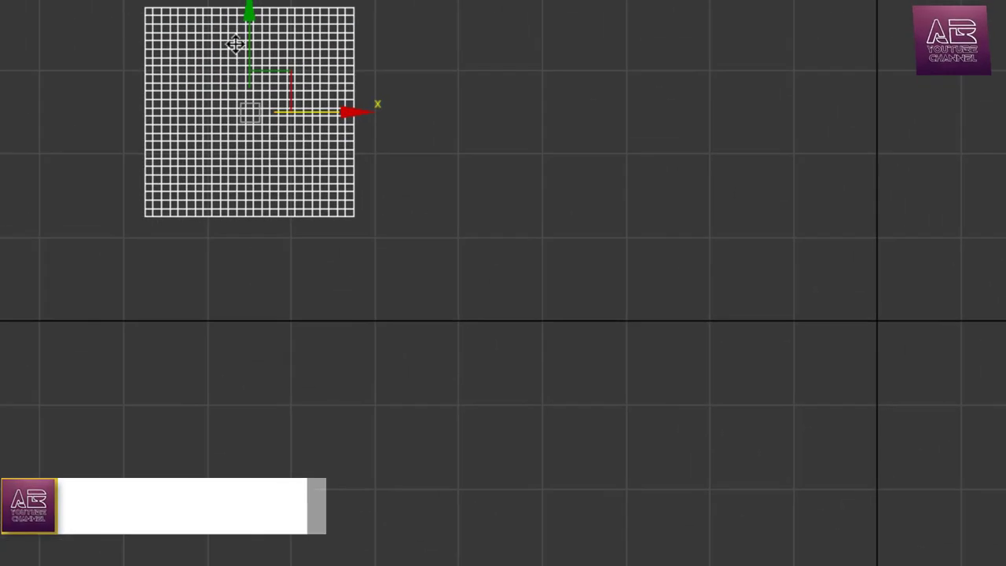
Clone the cube directly below it and place the copy at Y -25.
left_click_drag(262, 44, 261, 420)
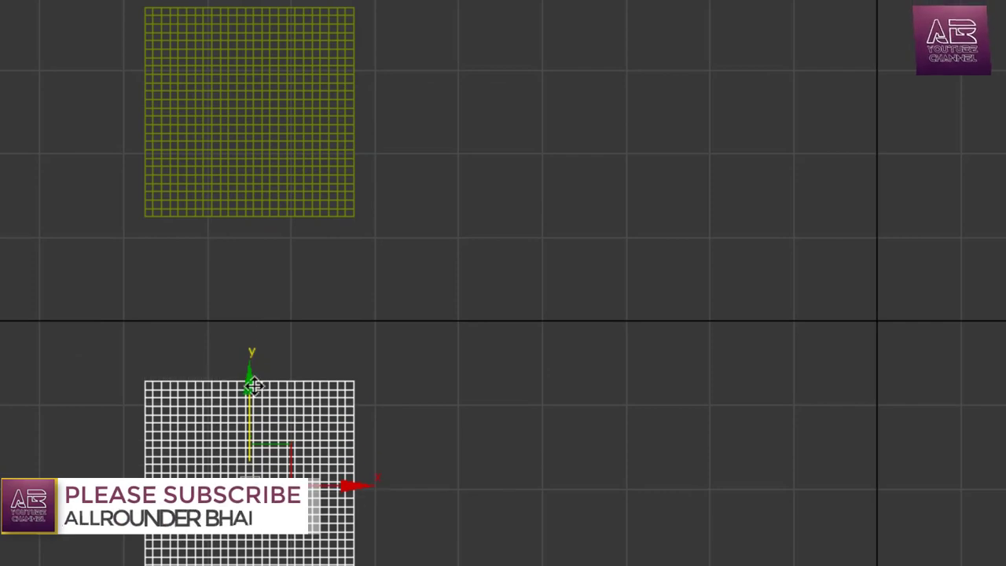
left_click(756, 370)
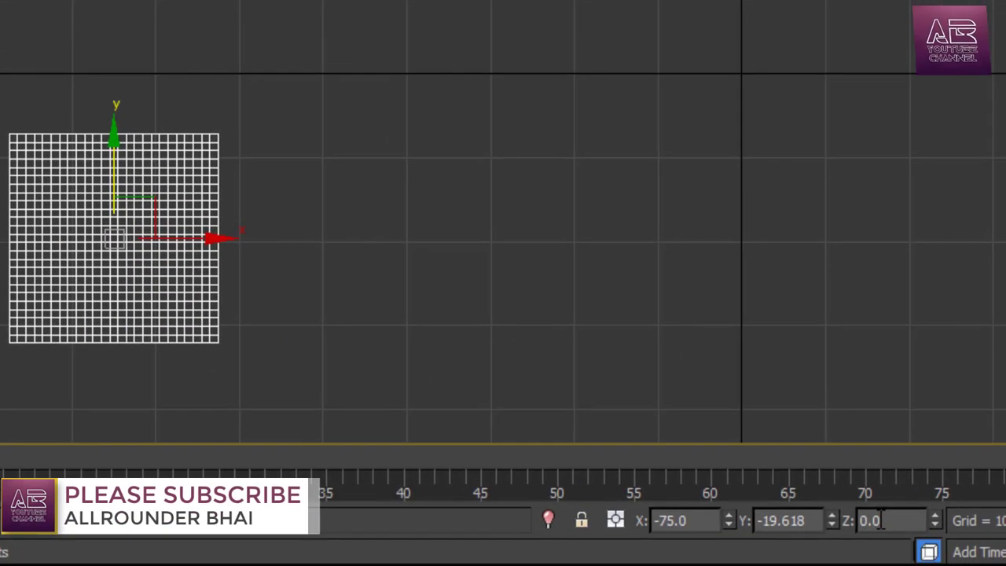
double_click(800, 528)
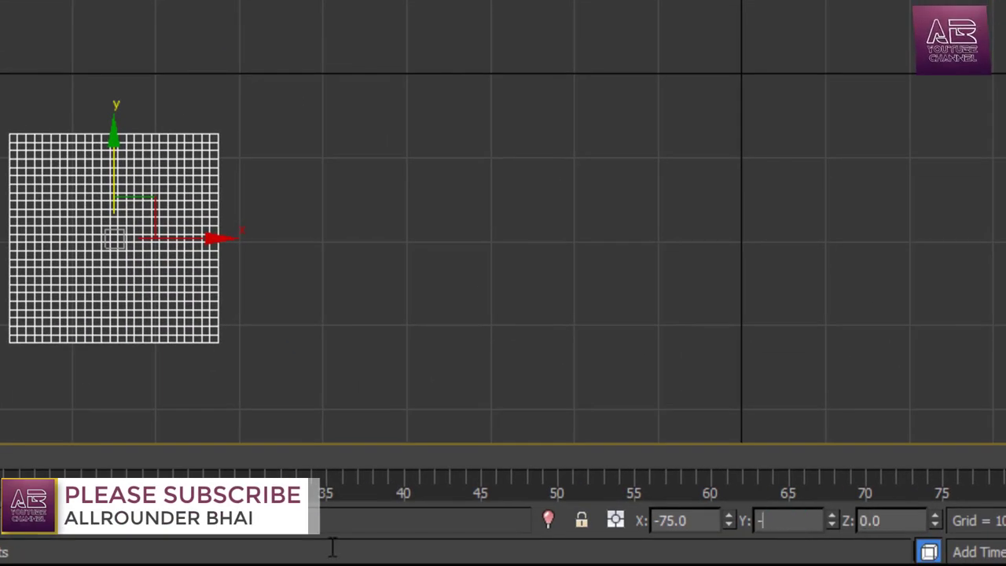
type("-2")
key("Return")
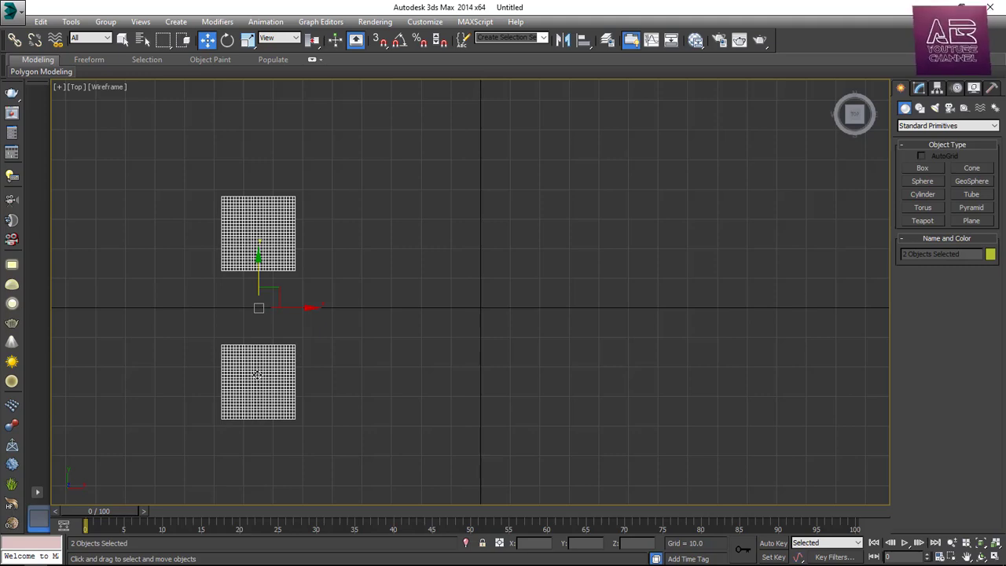
Start a Tools > Array with a 1D count of 4 and preview it.
left_click(70, 22)
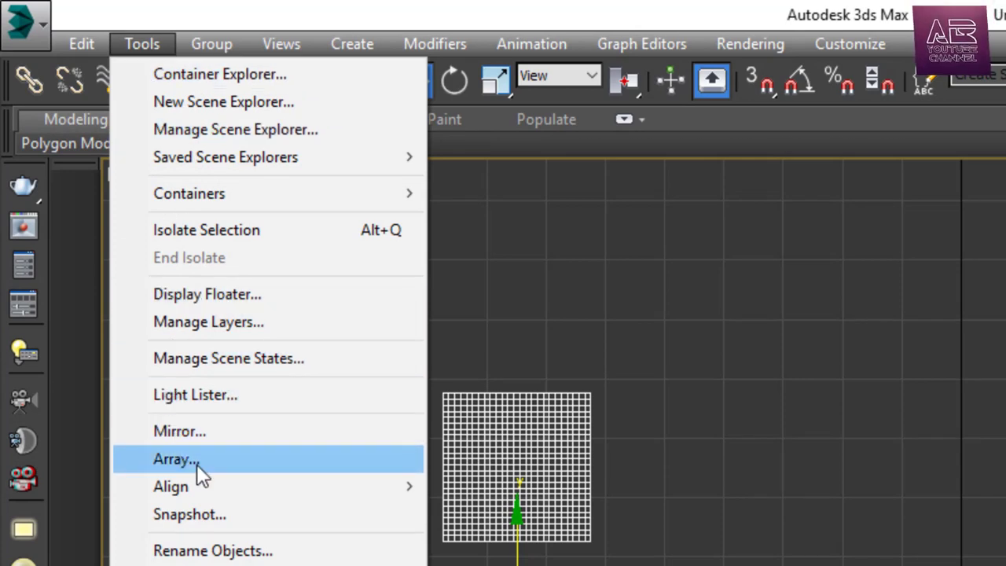
left_click(197, 464)
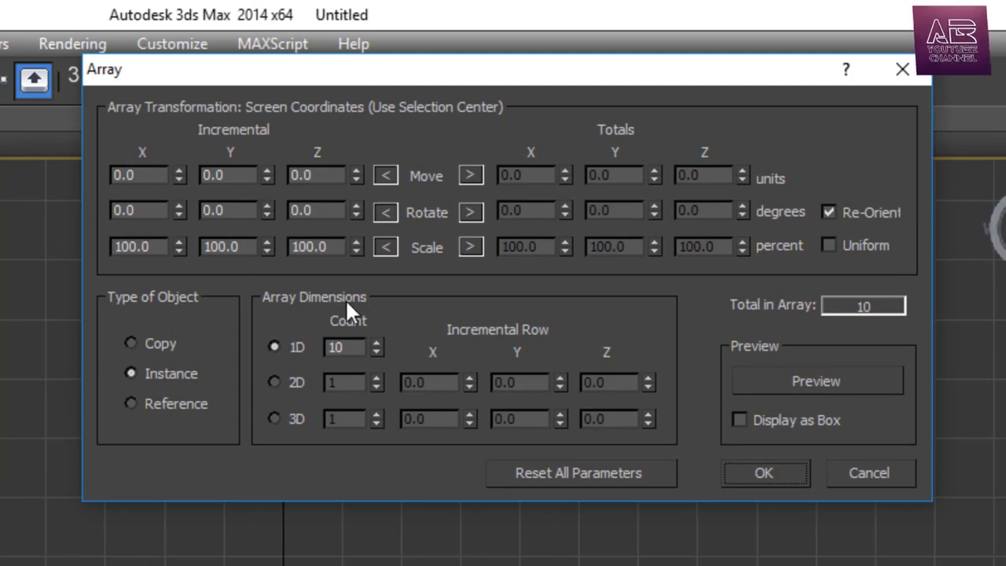
double_click(355, 352)
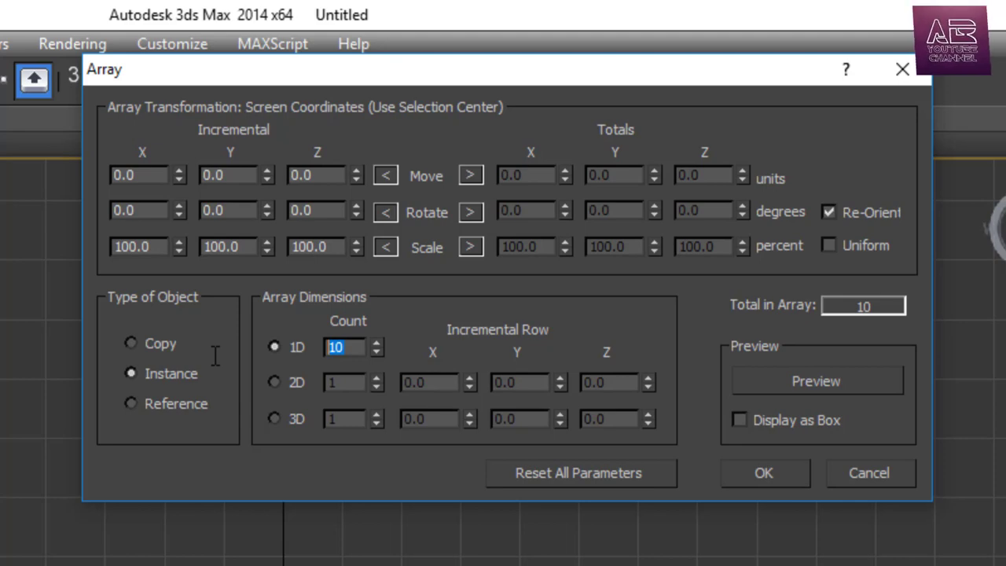
type("4")
left_click(154, 177)
double_click(154, 177)
type("-")
type("25")
left_click(833, 379)
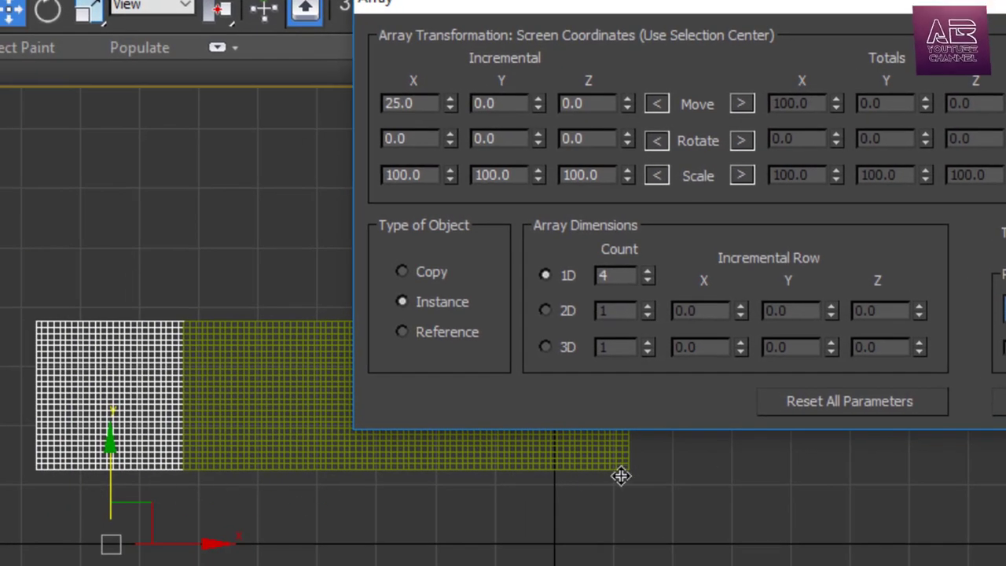
Set the X move increment to 50, refresh the preview and create the instanced array.
double_click(399, 103)
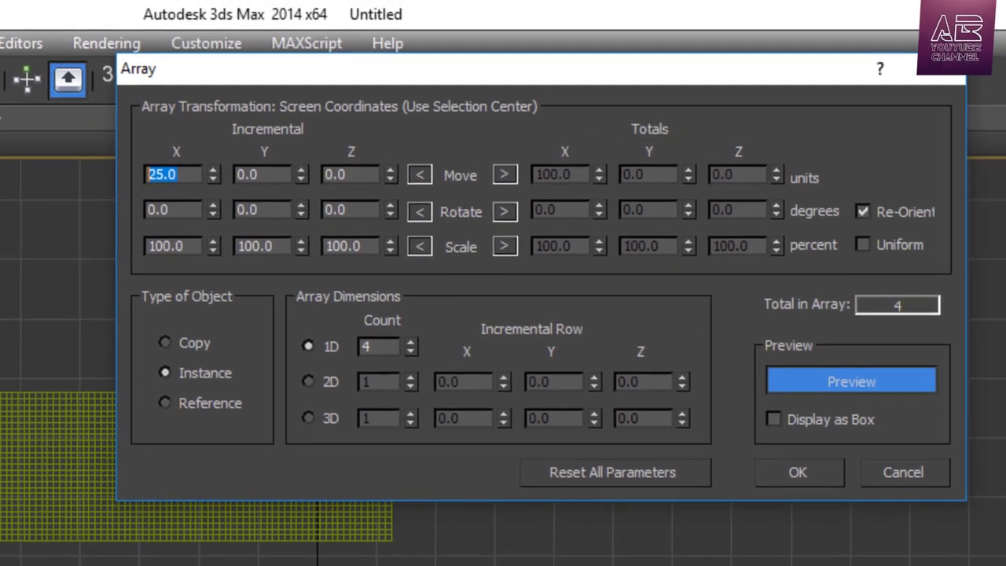
type("50")
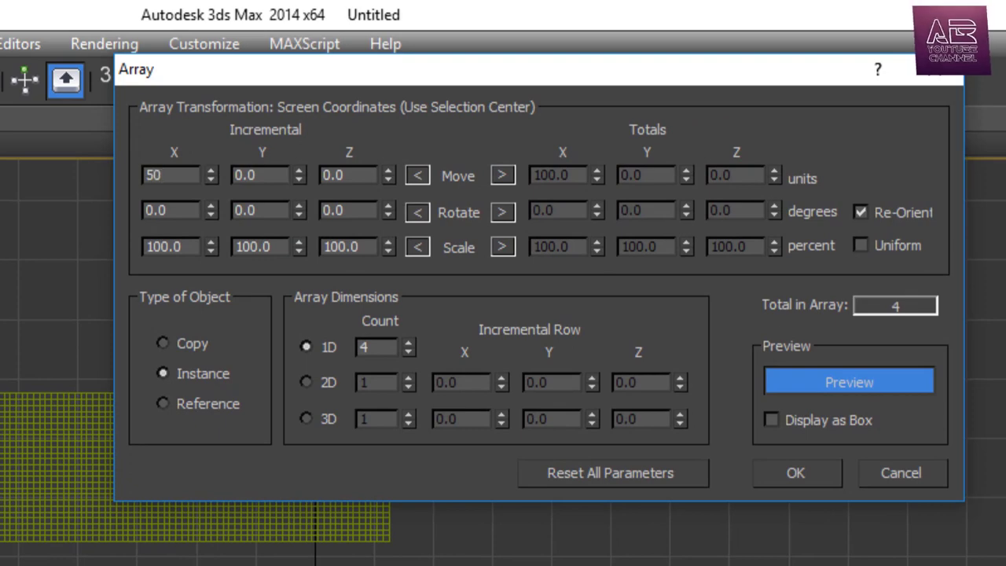
left_click(923, 379)
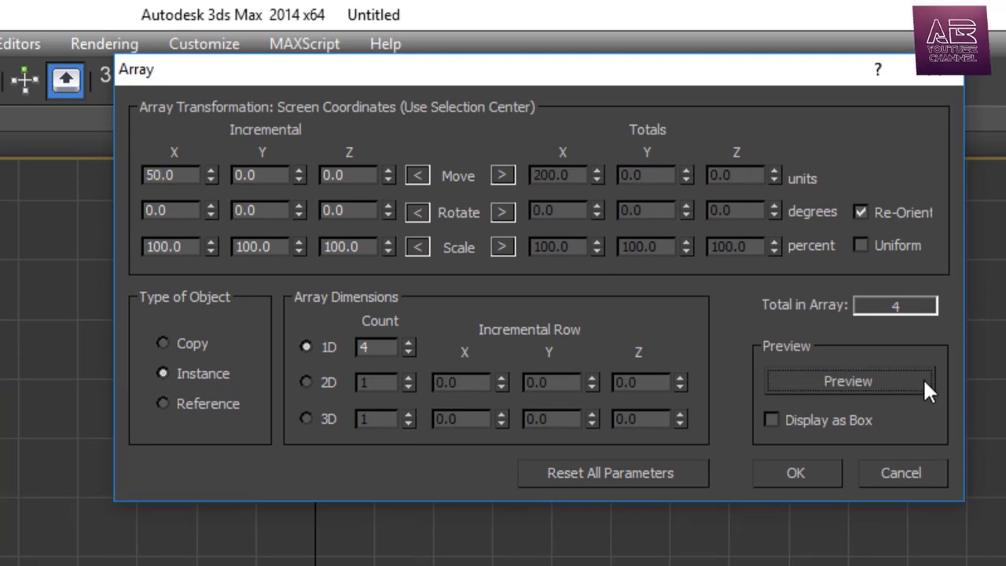
left_click(924, 379)
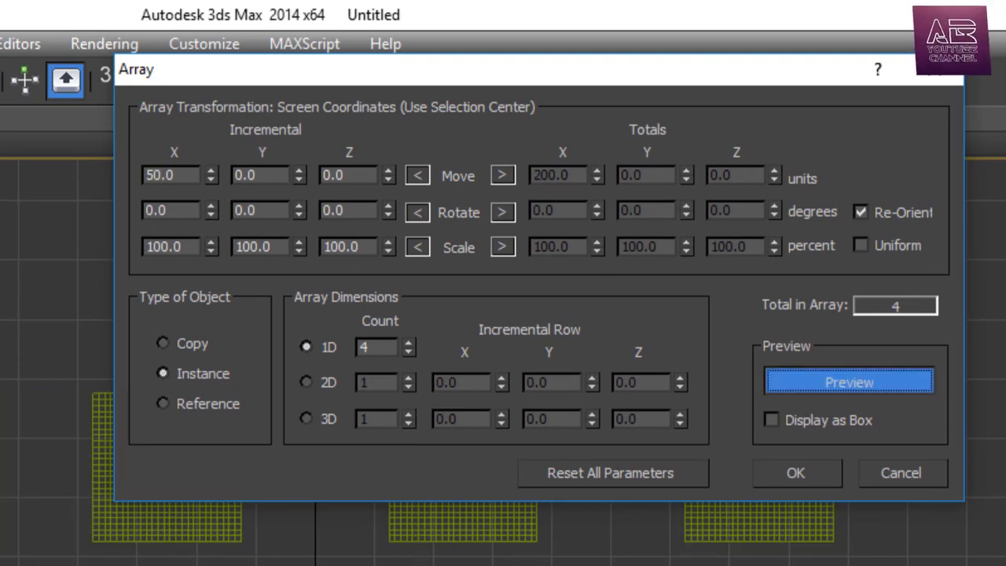
left_click(817, 469)
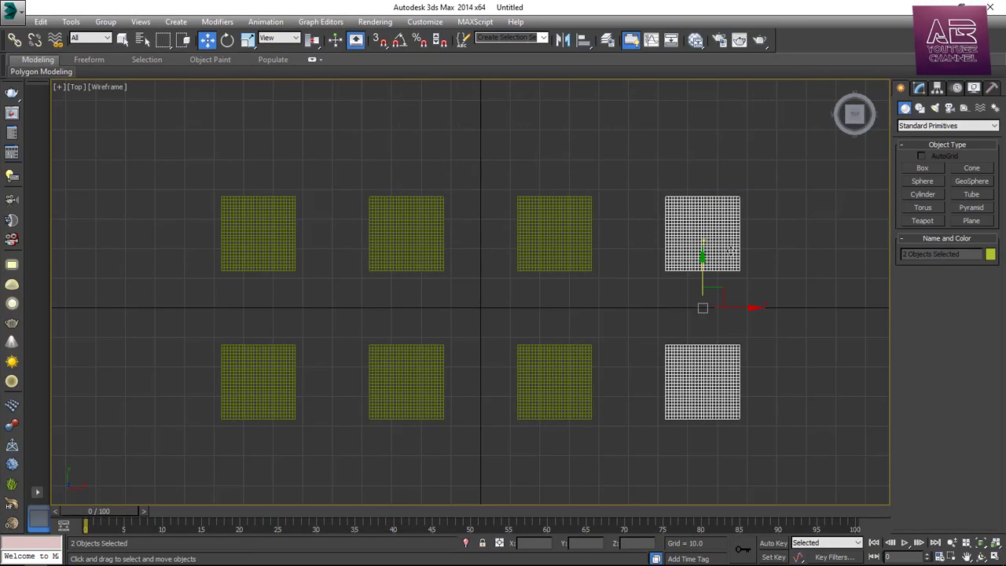
key("alt+w")
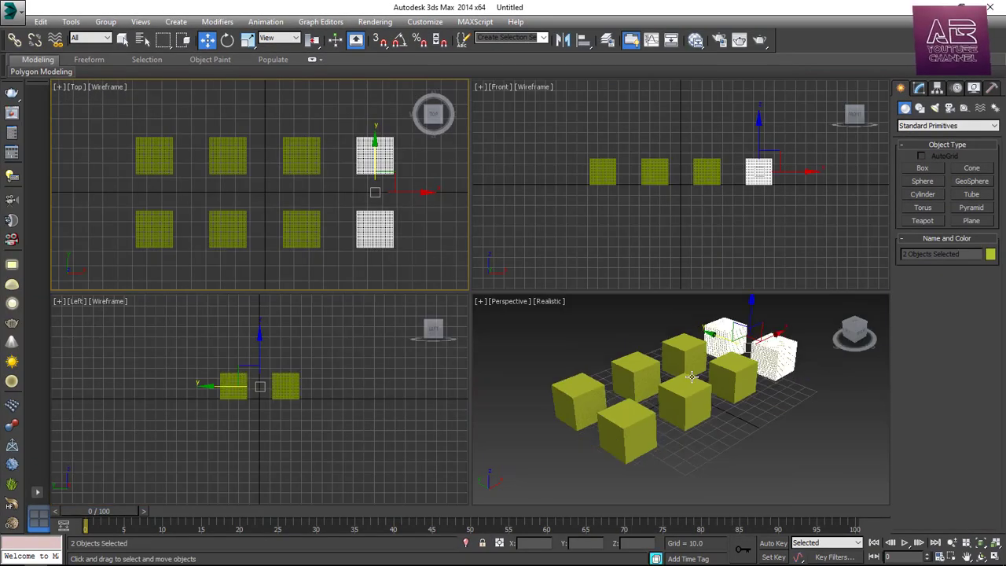
Draw a ground plane under the cubes in the Perspective view.
mouse_move(835, 402)
middle_mouse_down("alt")
mouse_move(806, 431)
mouse_move(782, 415)
mouse_move(801, 402)
mouse_move(807, 413)
middle_mouse_up("alt")
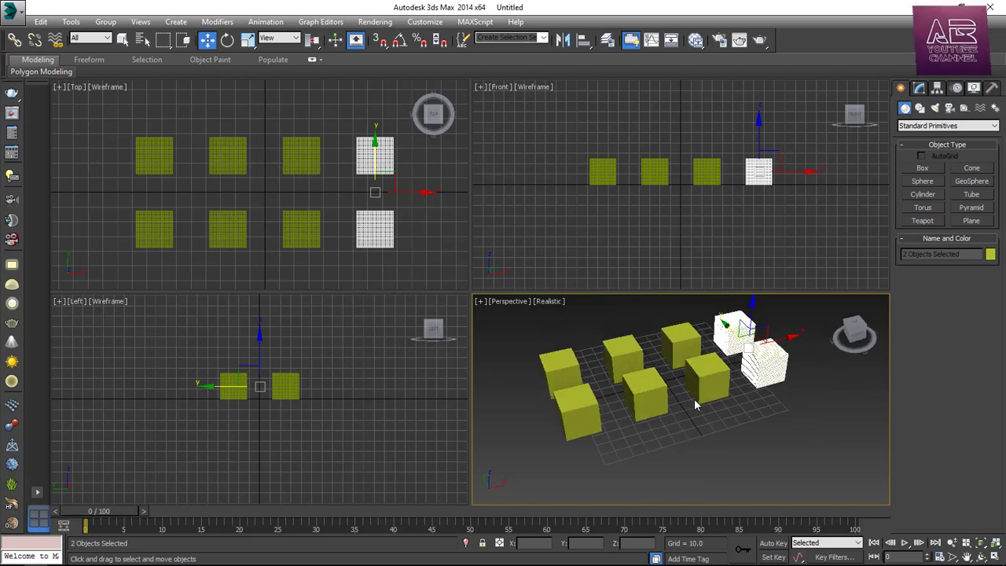
scroll(694, 398, "down", 3)
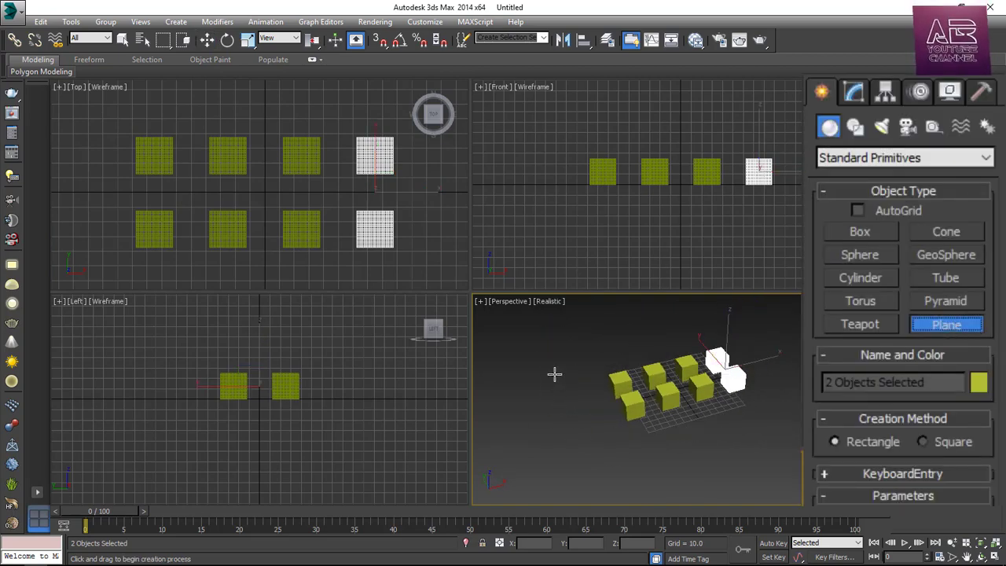
left_click_drag(553, 373, 804, 417)
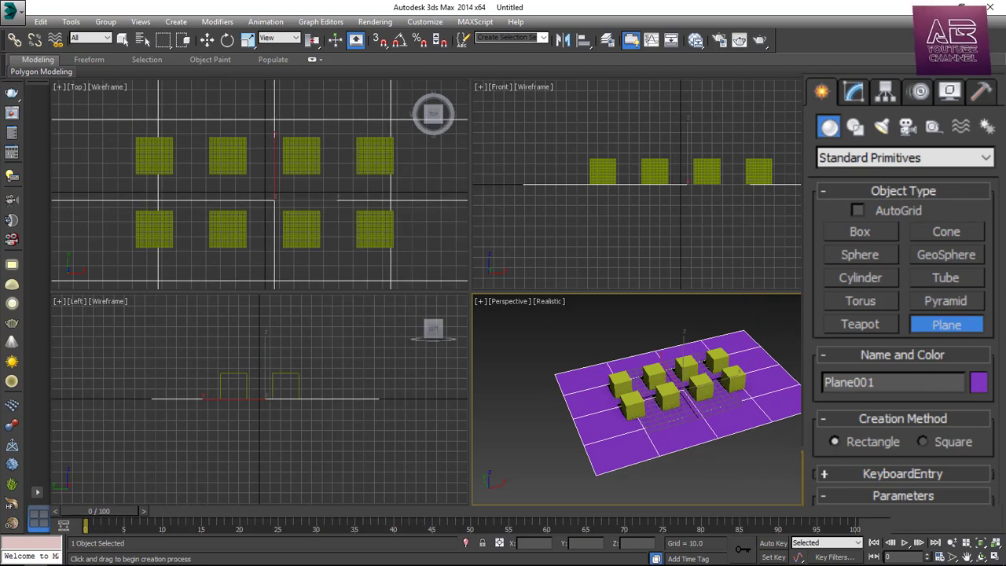
scroll(802, 416, "up", 2)
scroll(805, 157, "down", 5)
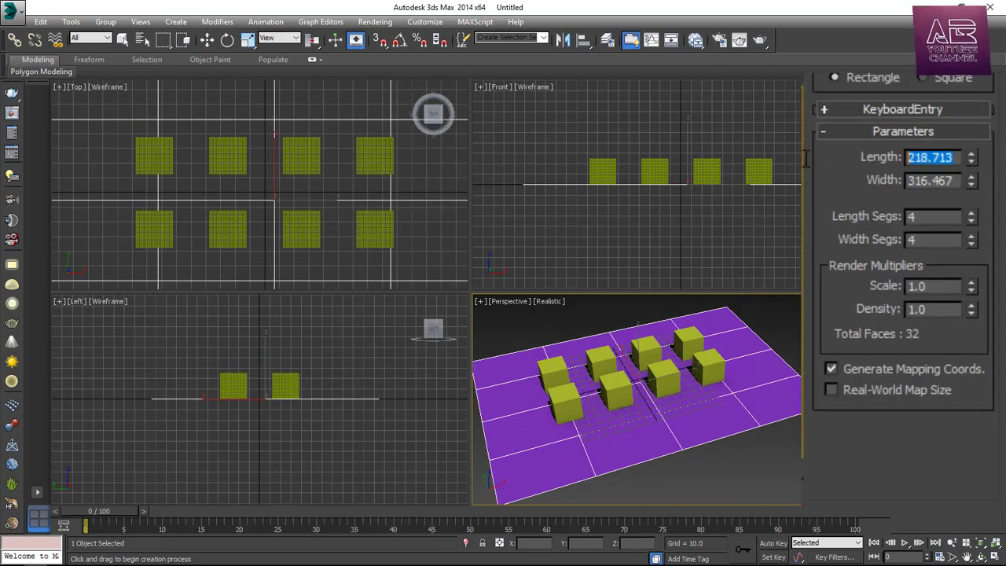
Make the plane 200 × 300 with one length and width segment, and maximize Perspective.
type("200")
key("Tab")
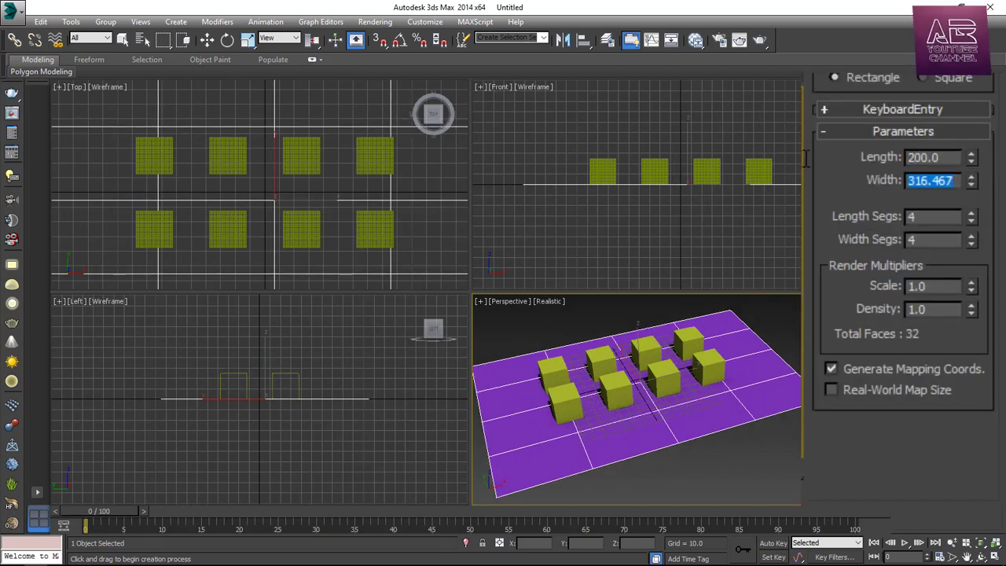
type("300")
key("Tab")
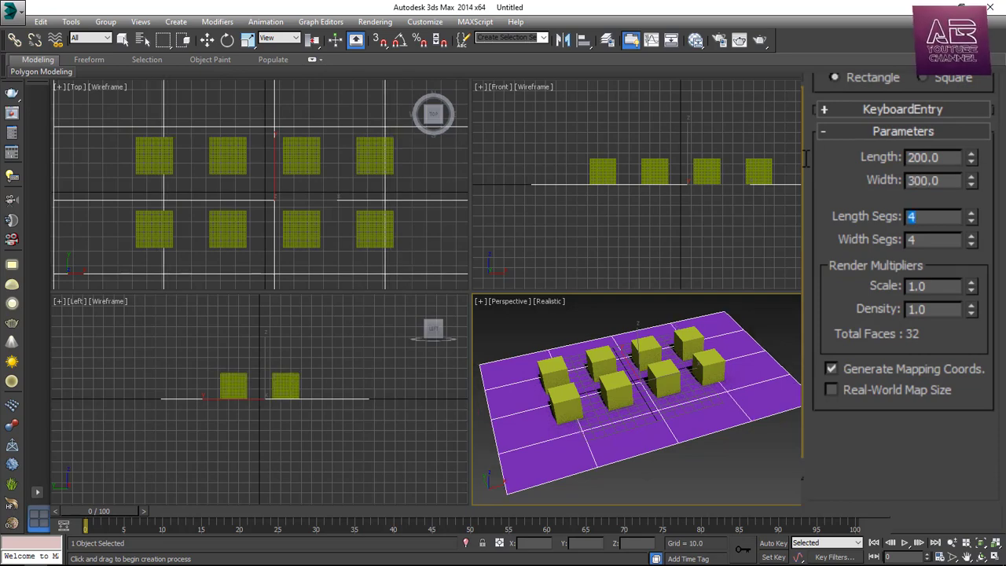
type("1")
key("Tab")
type("1")
type("1")
key("Return")
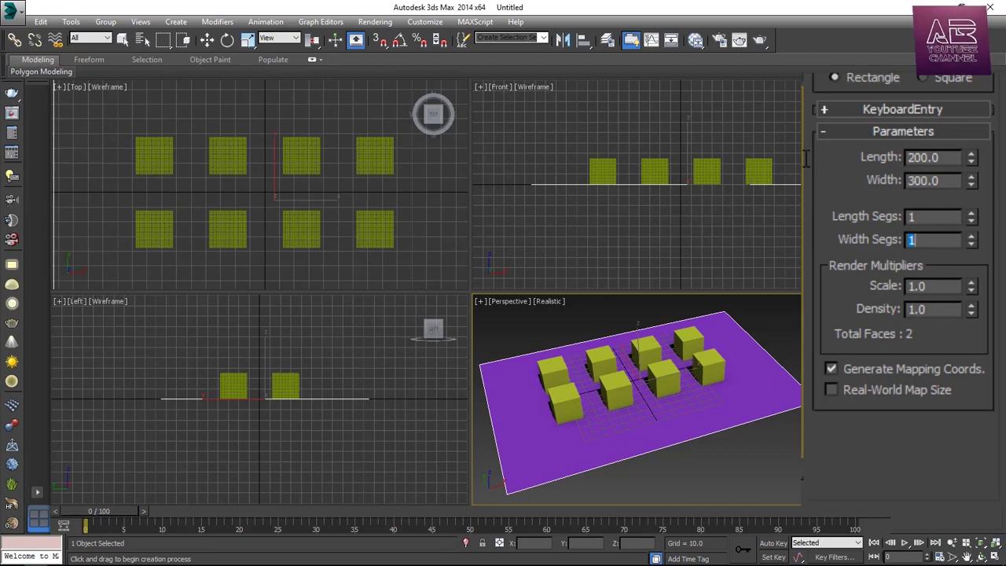
key("alt+w")
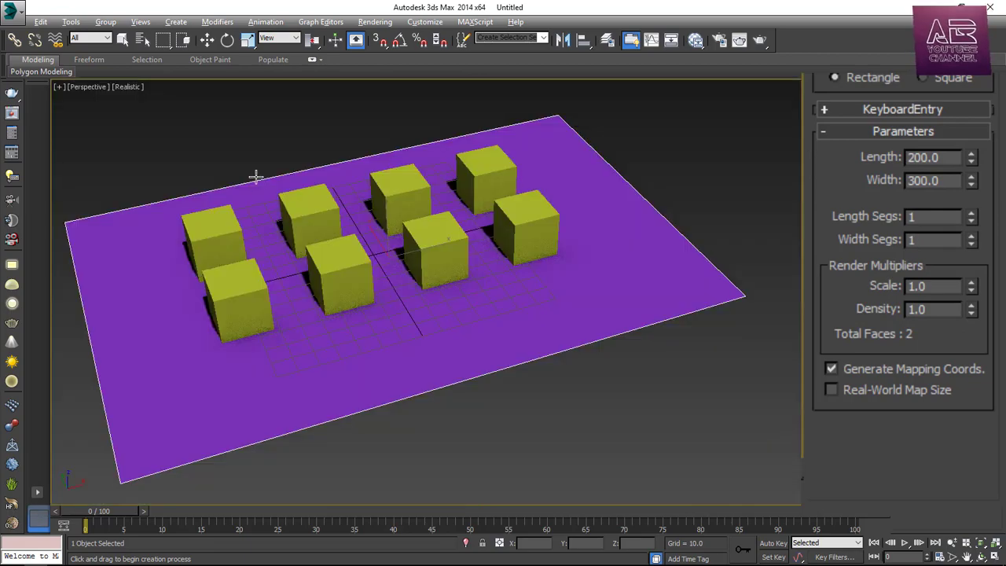
Bring the view closer to the boxes and turn on edged faces with F4.
scroll(260, 181, "up", 2)
middle_click_drag(359, 207, 388, 227, "alt")
scroll(490, 272, "up", 2)
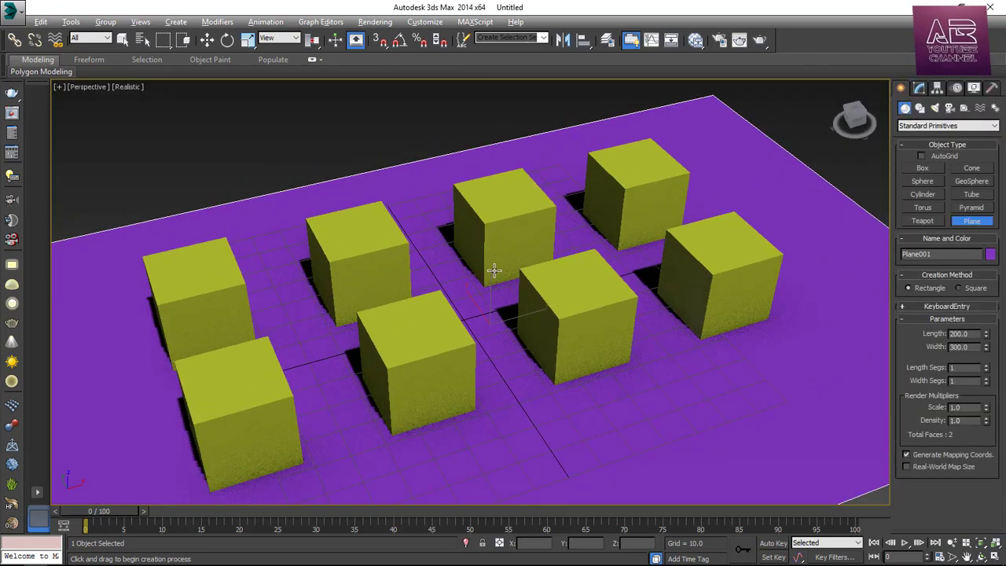
mouse_move(492, 254)
middle_mouse_down("alt")
mouse_move(455, 268)
mouse_move(451, 284)
middle_mouse_up("alt")
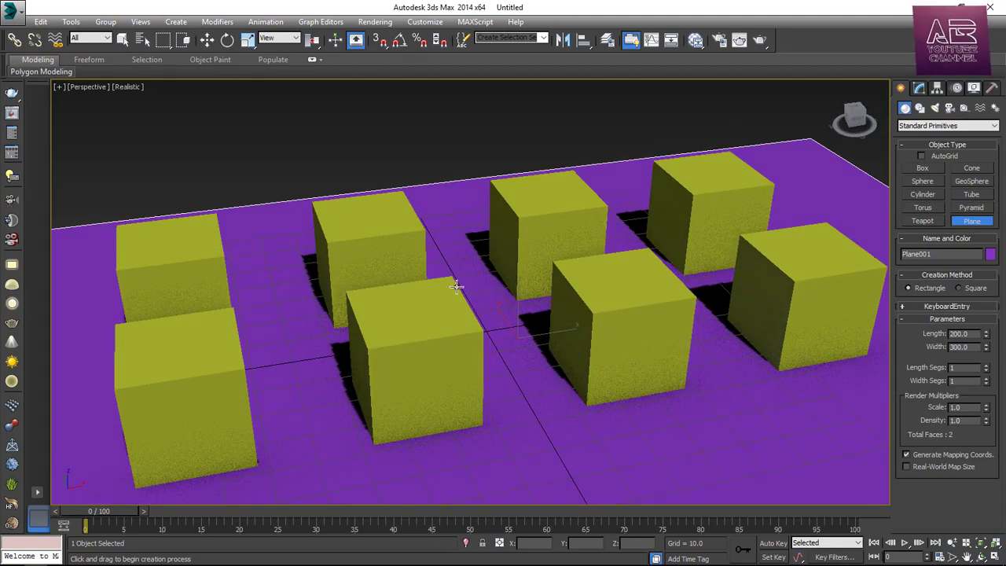
scroll(456, 286, "up", 1)
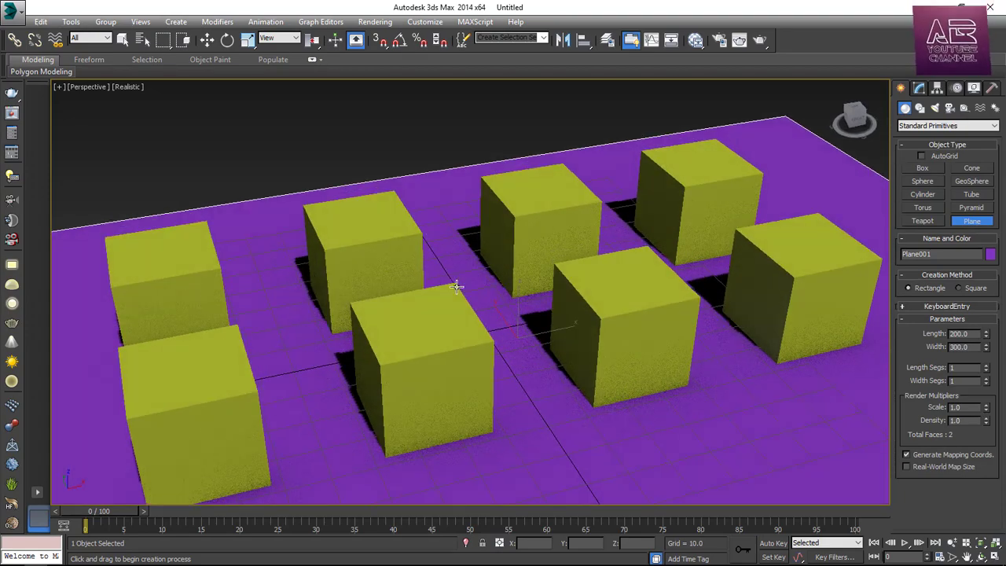
key("F4")
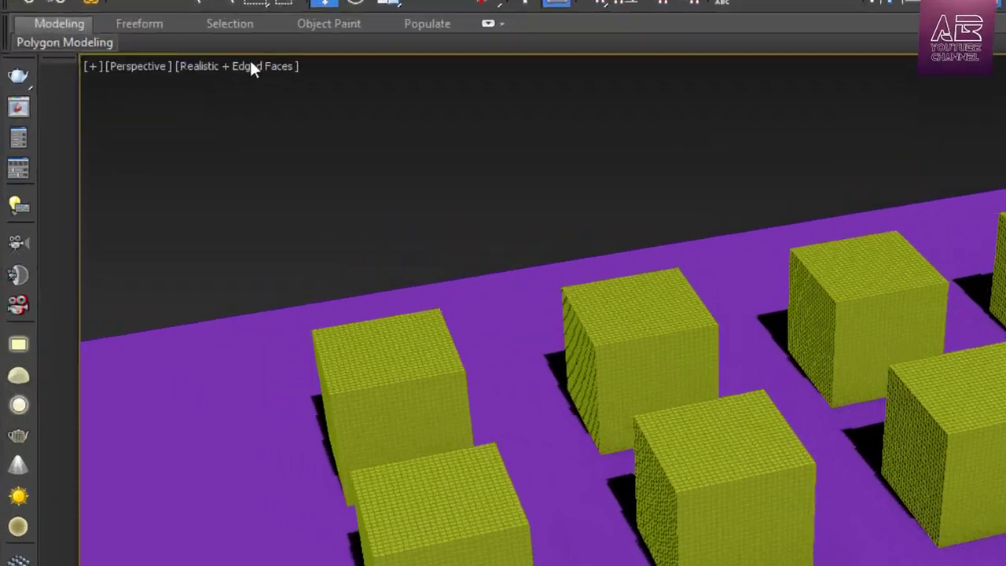
Switch the viewport to Shaded, select the back-left box Box001 and show its modifier settings.
left_click(151, 87)
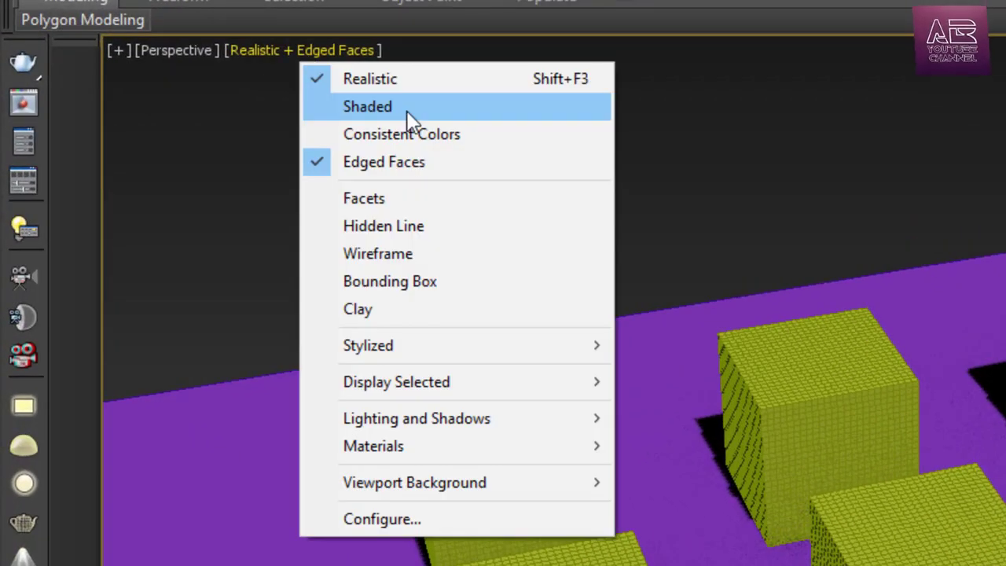
left_click(409, 118)
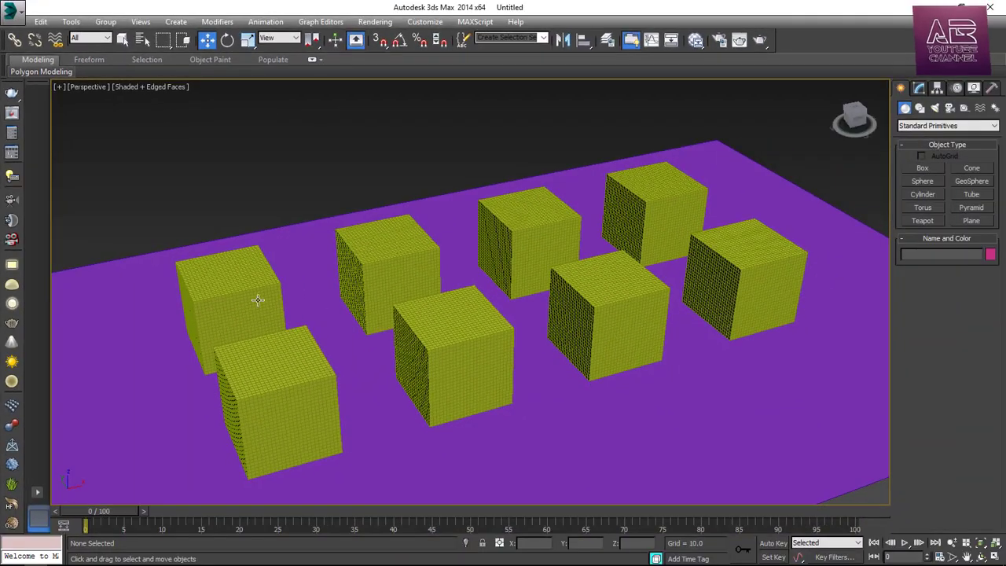
left_click(253, 299)
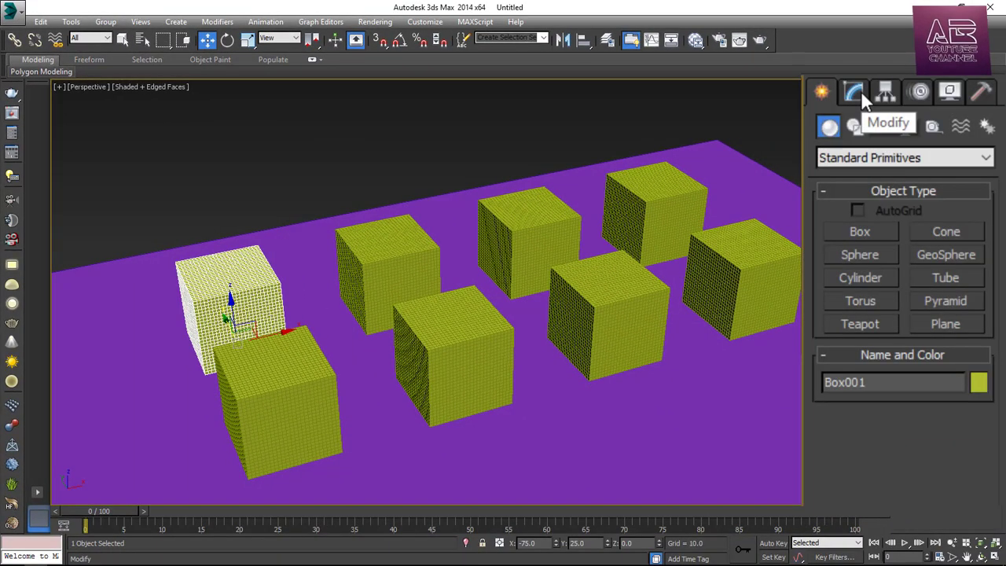
left_click(862, 92)
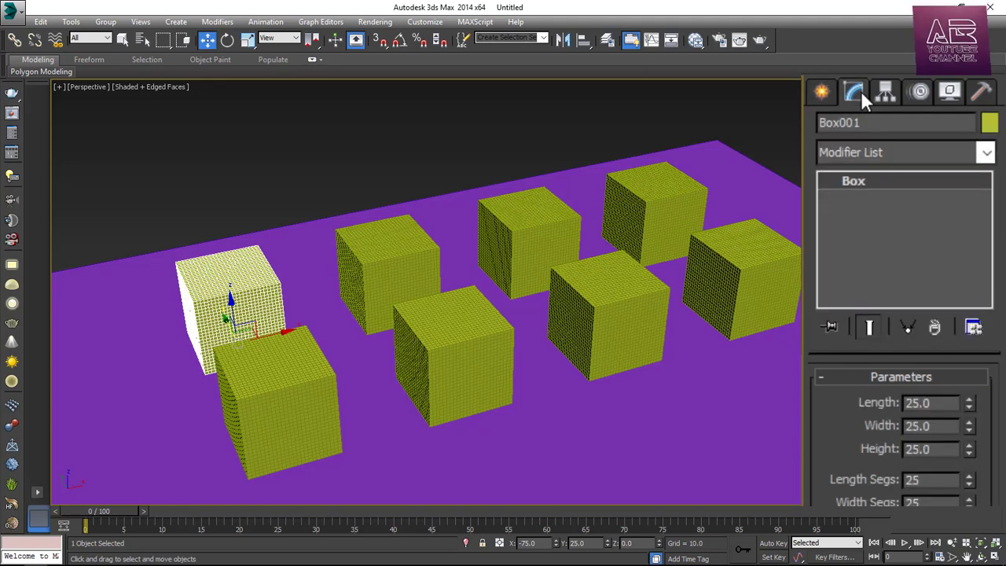
Browse Box001's Modifier List and jump to the FFD entries.
left_click(986, 152)
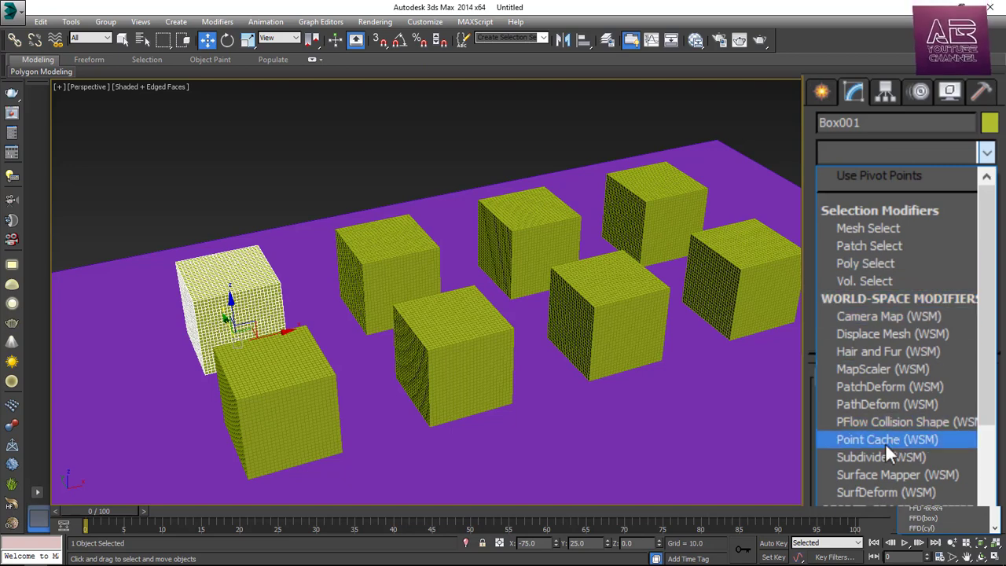
scroll(885, 442, "down", 3)
scroll(884, 445, "down", 5)
scroll(884, 445, "up", 4)
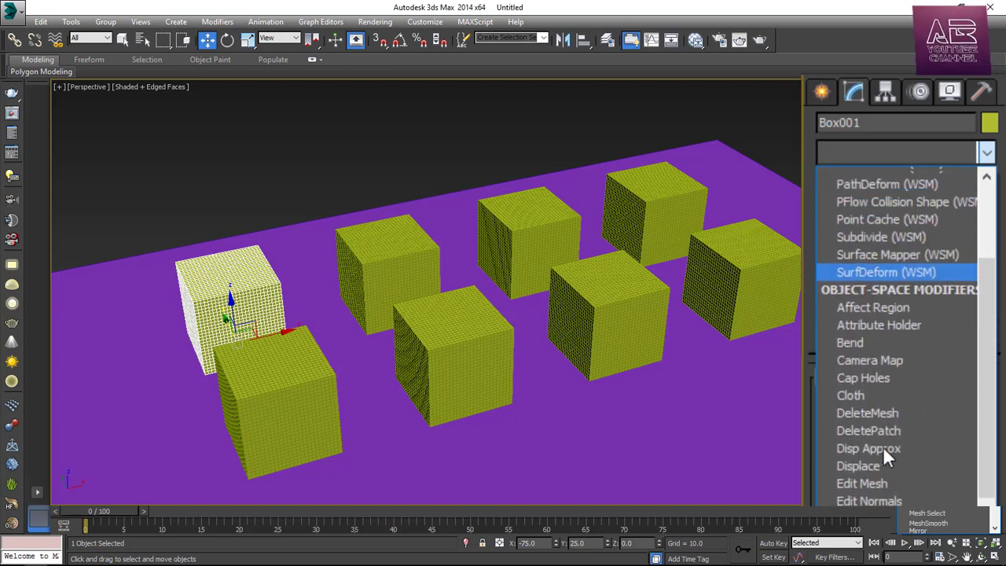
scroll(881, 436, "up", 1)
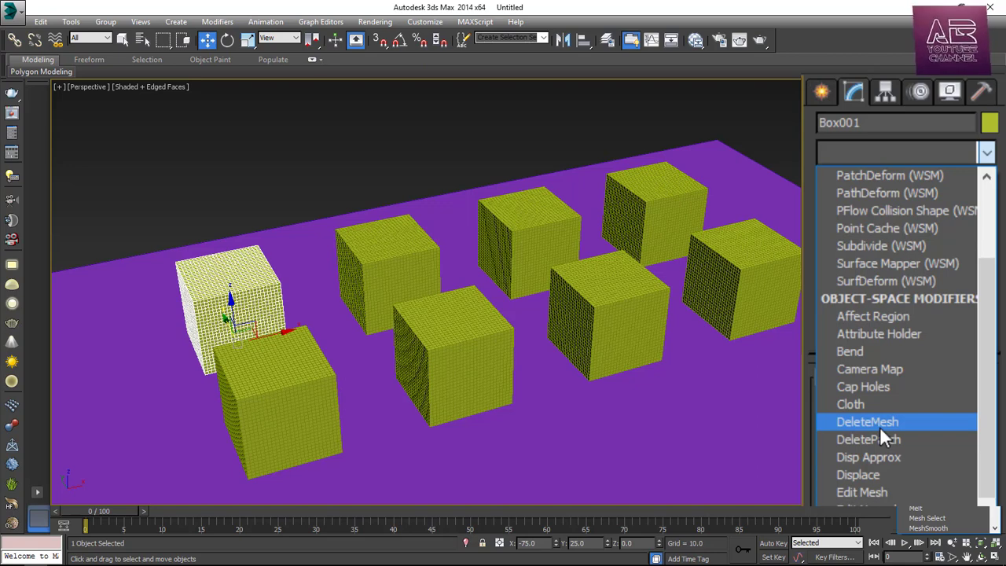
scroll(881, 431, "down", 2)
scroll(881, 431, "down", 4)
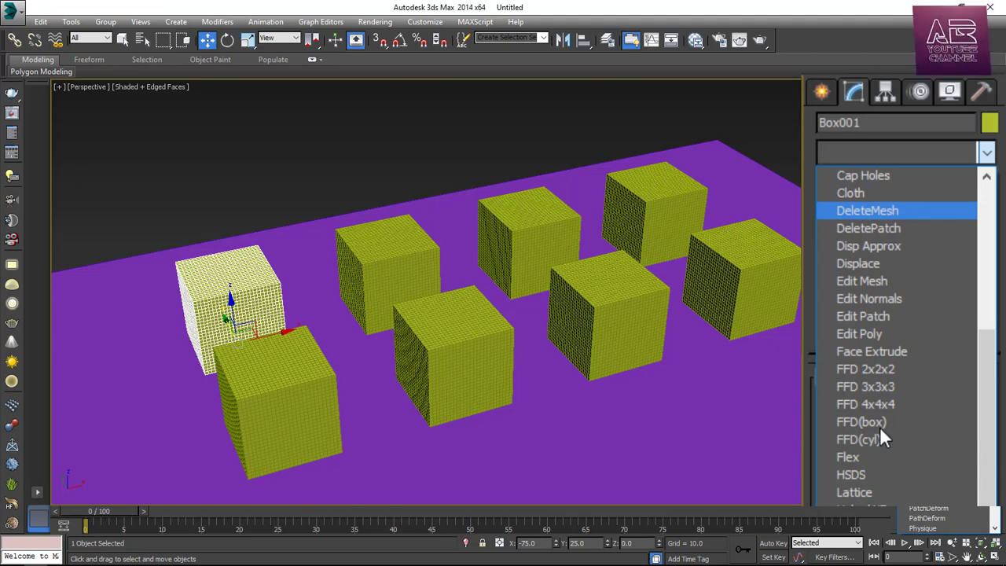
key("f")
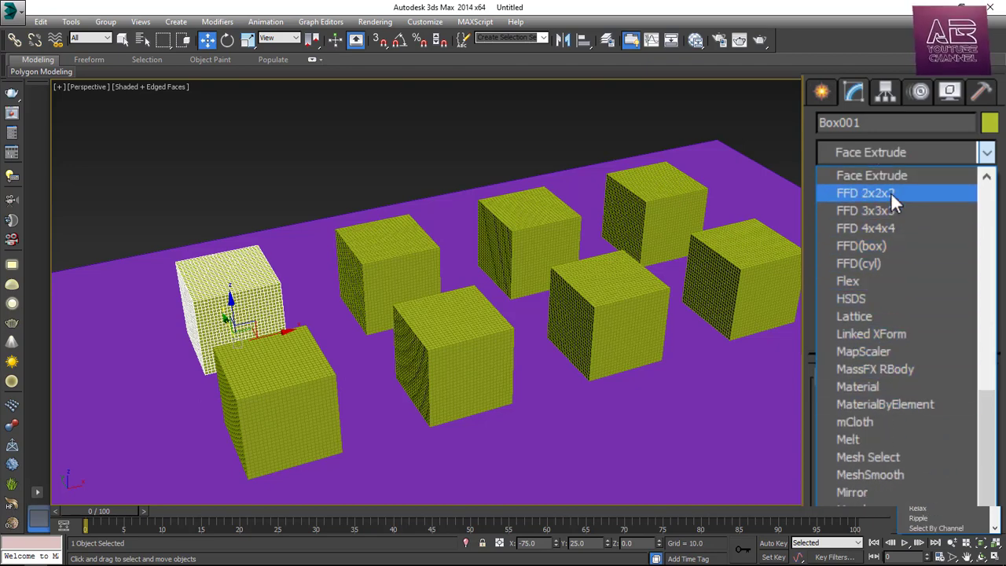
Apply FFD(box) to Box001, check Set Number of Points, then remove the modifier.
left_click(892, 245)
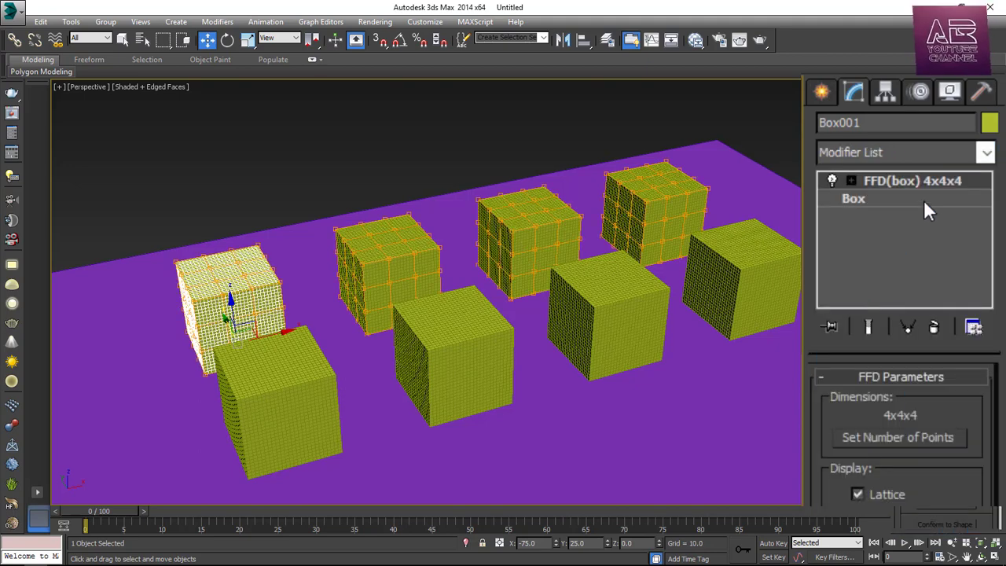
left_click(932, 437)
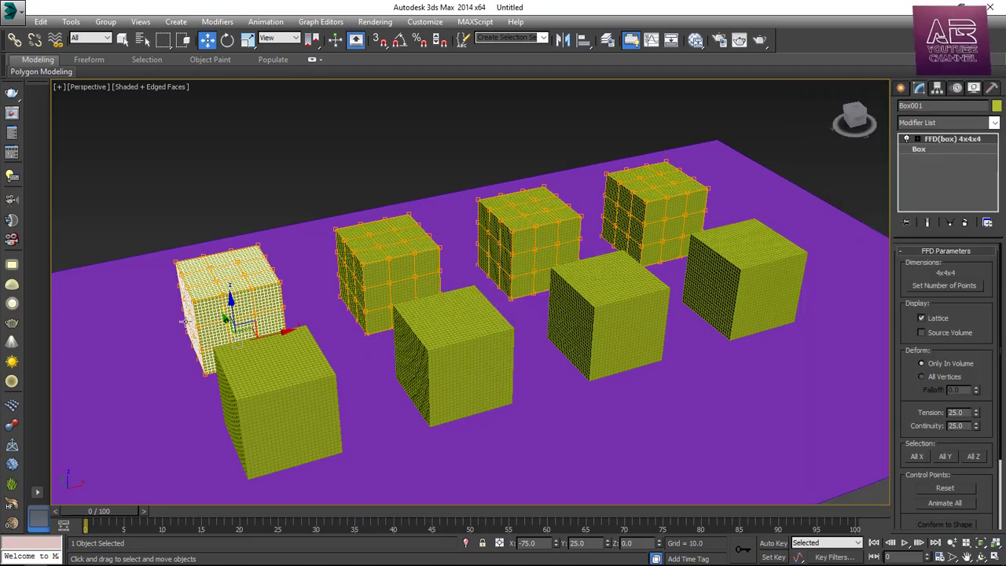
left_click(966, 224)
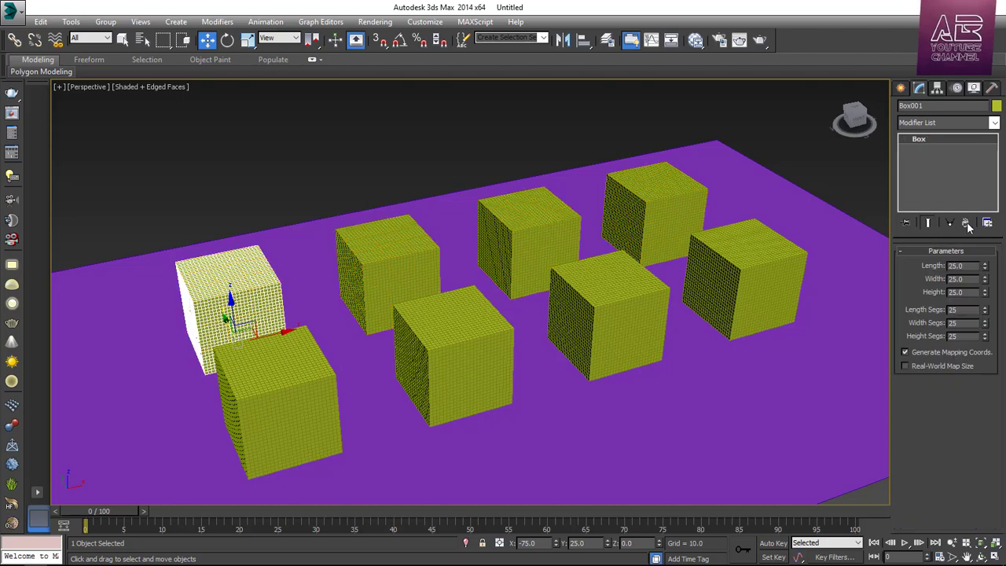
Delete the six right-hand boxes, keeping only the two at the left end.
left_click(638, 314)
key("Delete")
left_click(791, 270)
key("Delete")
left_click(667, 220)
key("Delete")
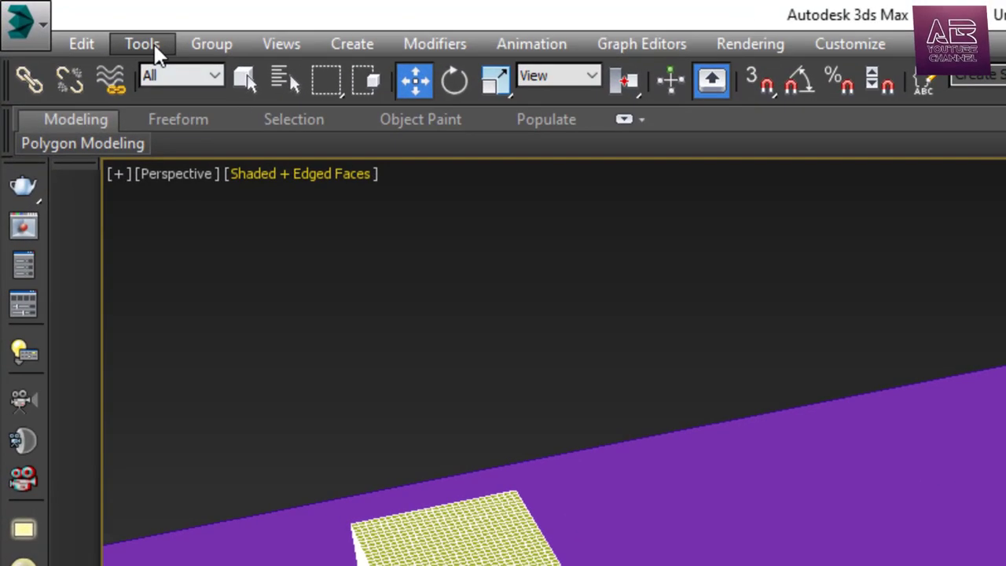
left_click(70, 21)
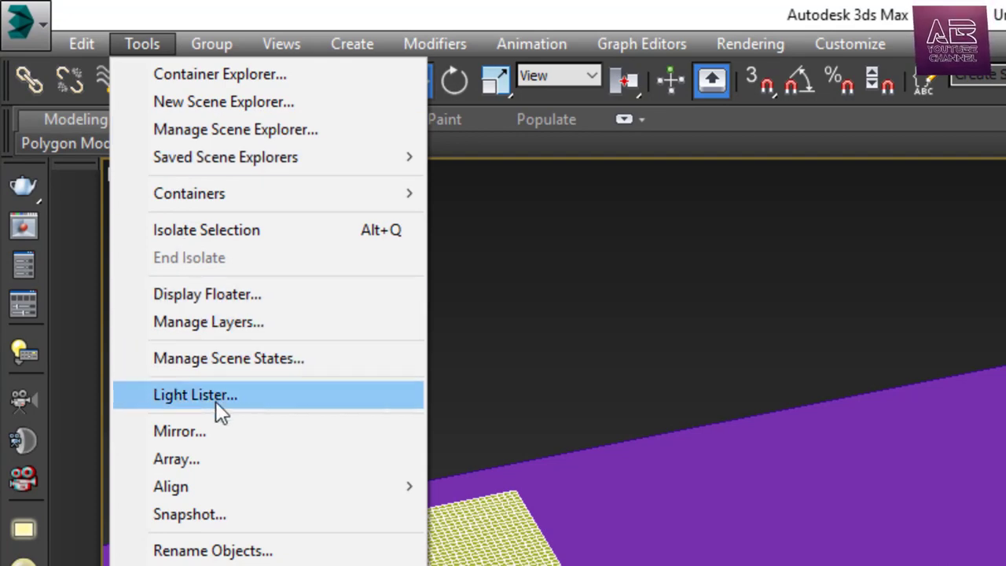
Array the two left boxes as 4 independent copies, 50 units apart along X.
left_click(177, 458)
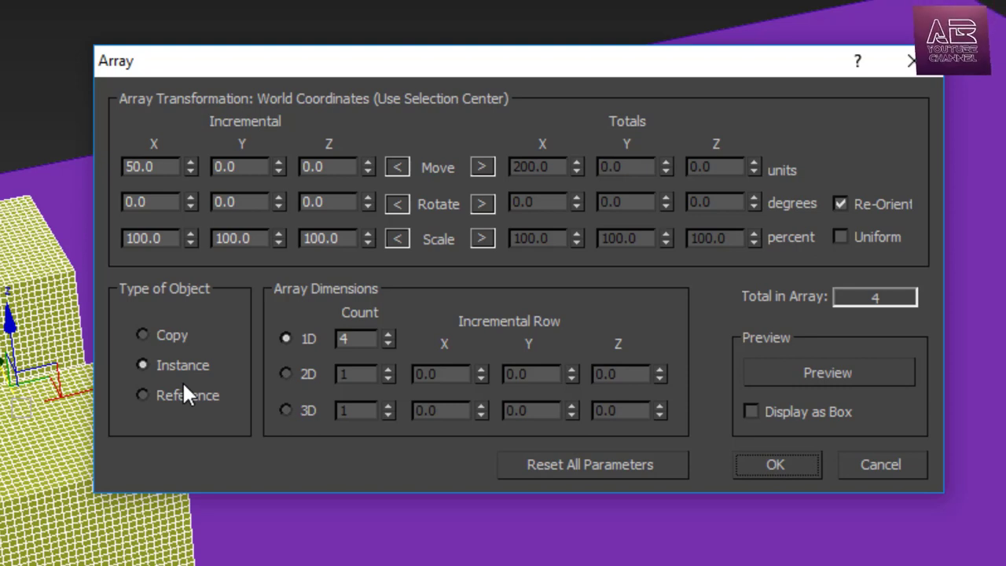
left_click(159, 335)
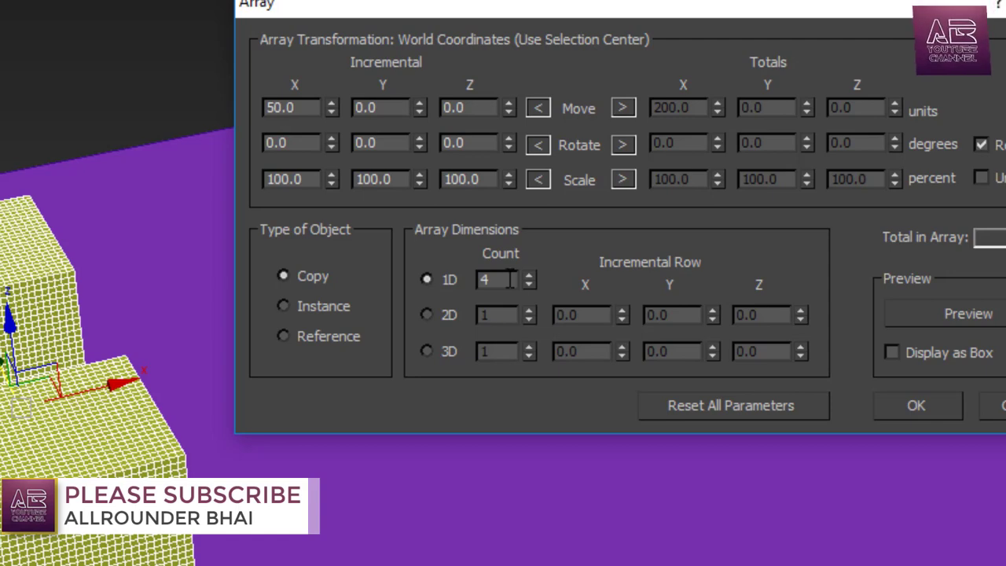
left_click(990, 312)
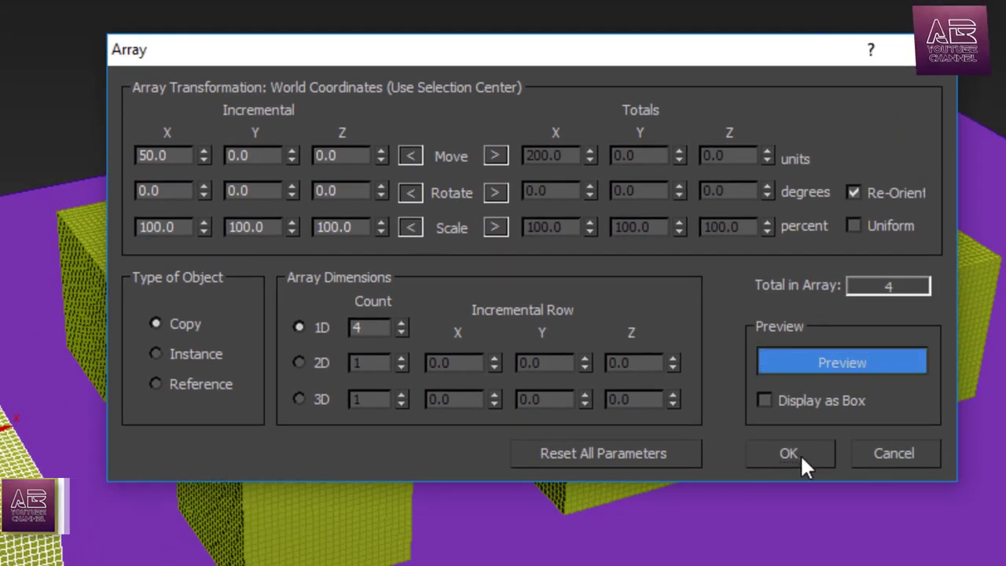
left_click(800, 454)
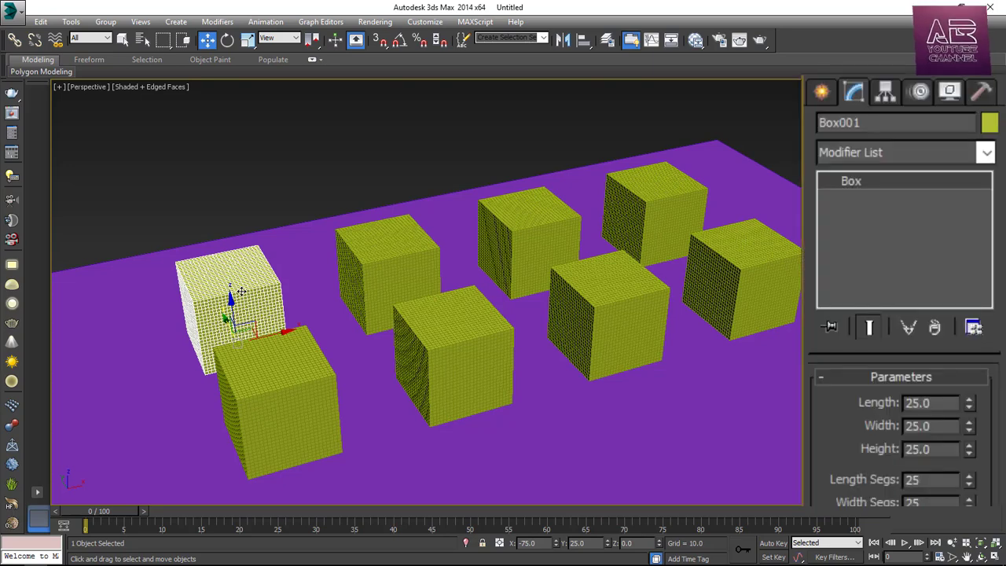
Add an FFD(box) 4x4x4 modifier to Box001 and zoom in on it.
left_click(994, 122)
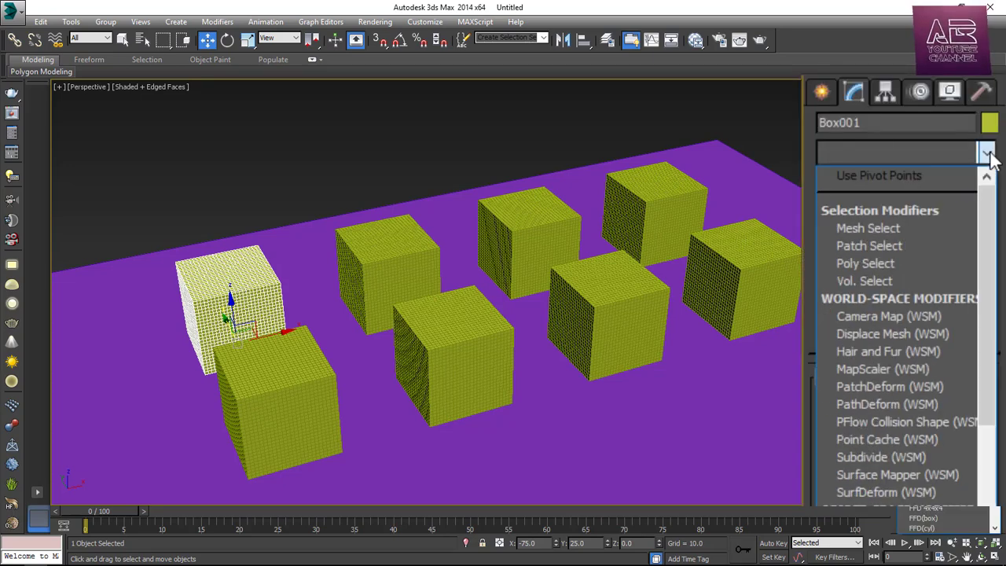
key("f")
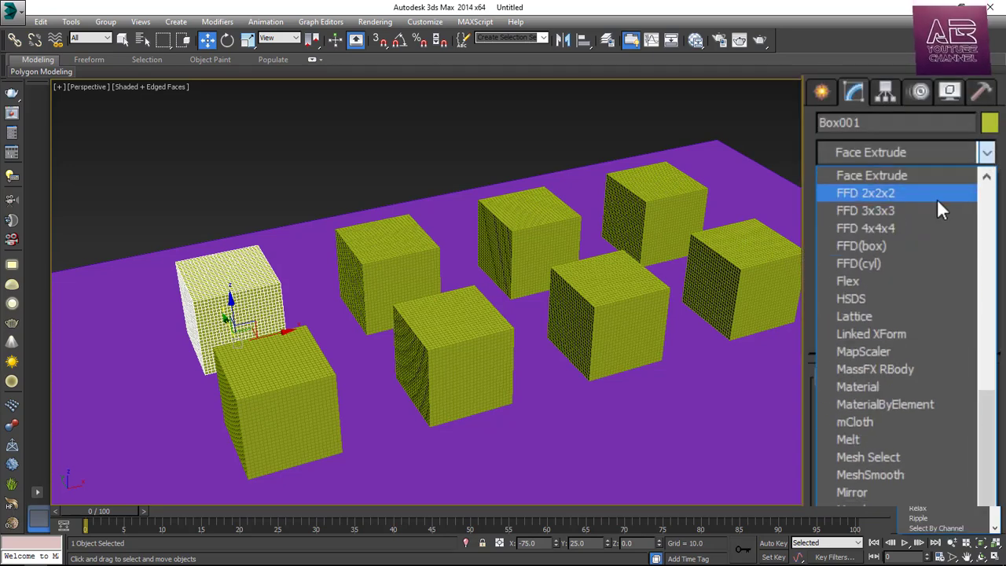
left_click(906, 238)
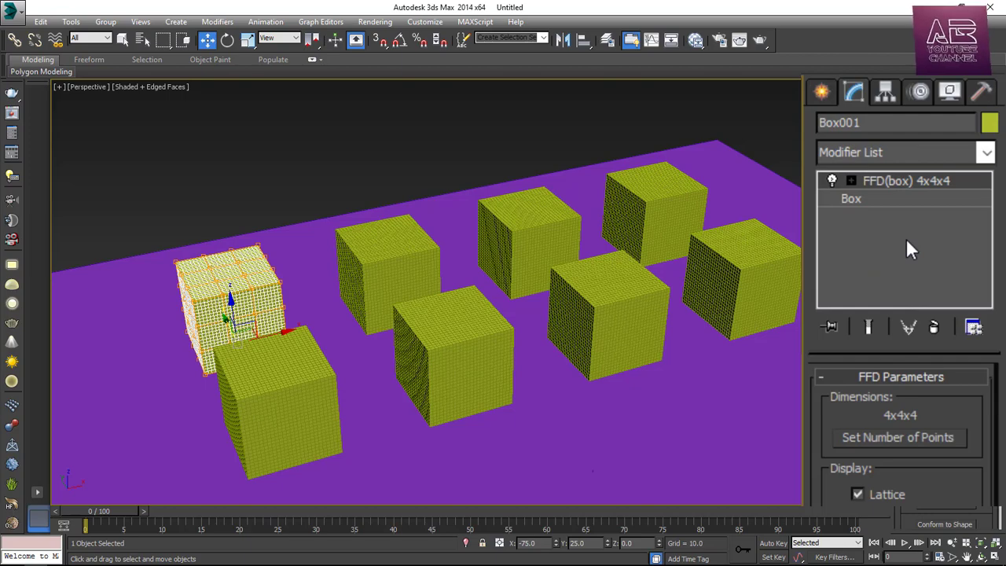
scroll(141, 269, "up", 2)
scroll(142, 268, "up", 3)
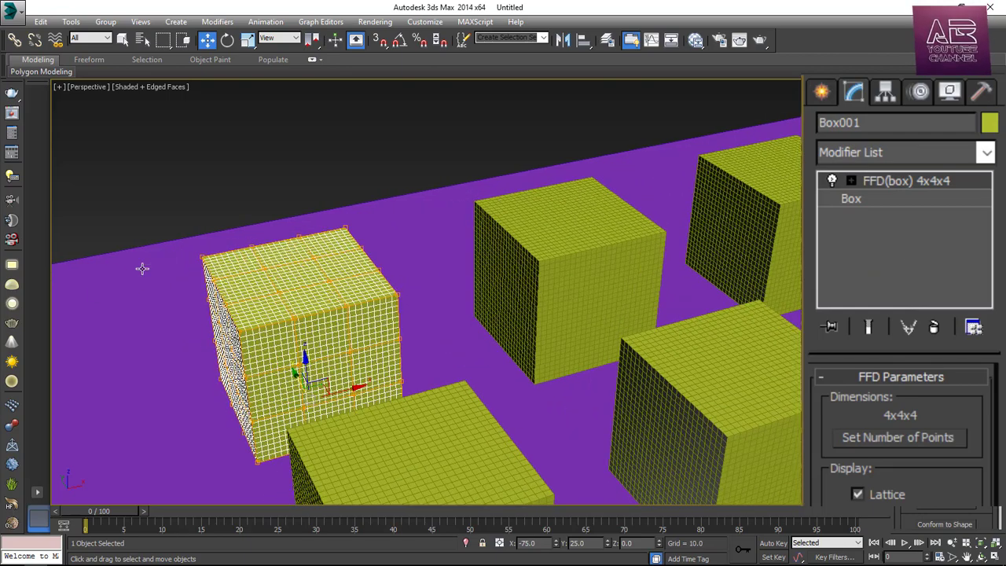
scroll(142, 268, "up", 2)
scroll(246, 303, "up", 2)
scroll(247, 305, "up", 2)
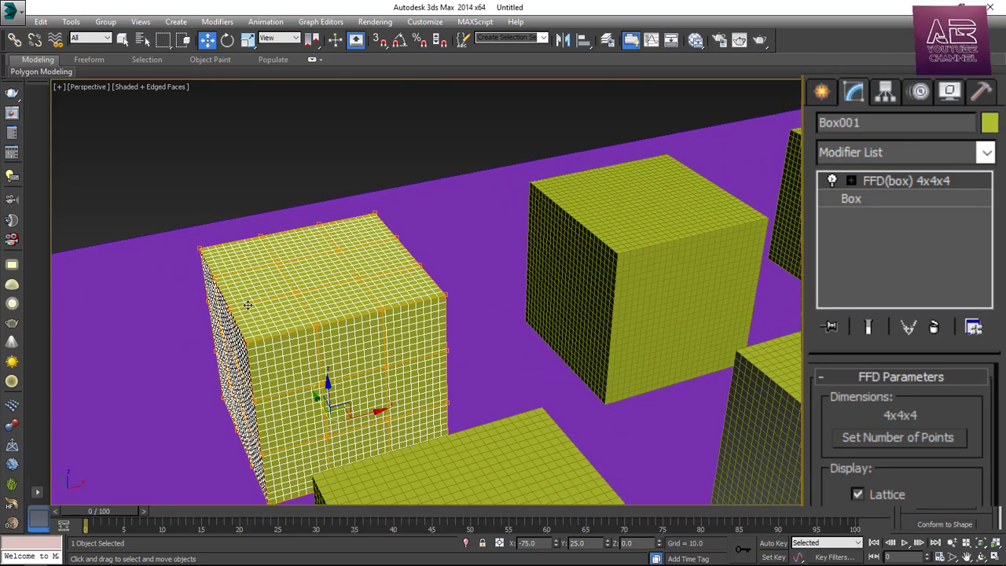
scroll(247, 305, "down", 3)
scroll(247, 305, "up", 2)
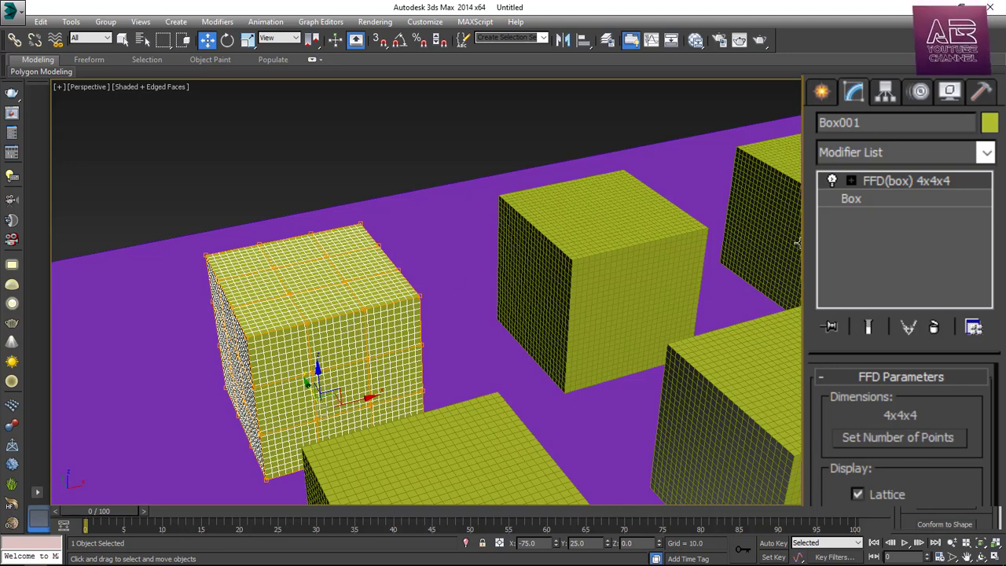
Expand the FFD sub-levels, try pulling a top corner point into a spike, then undo it.
left_click(851, 181)
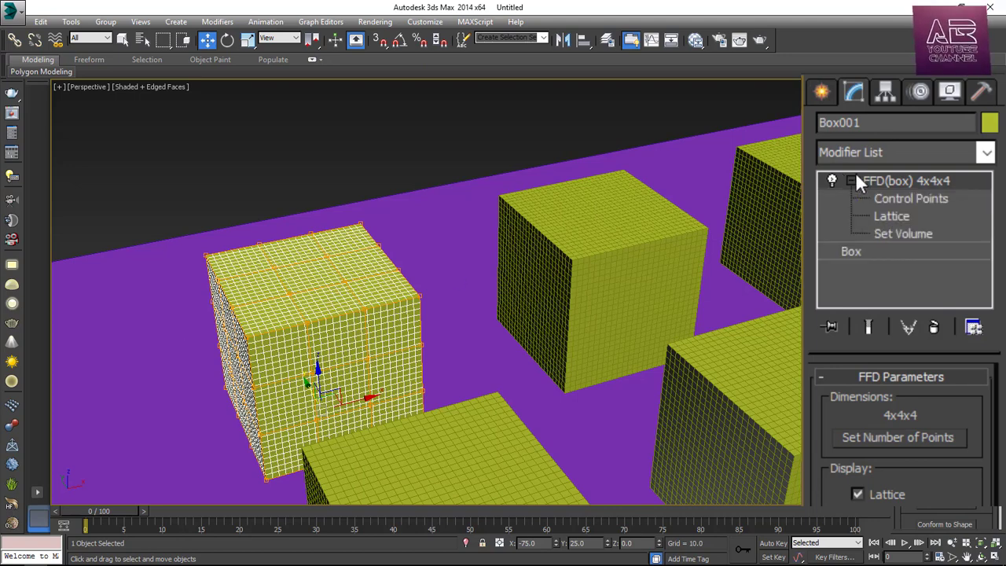
left_click(933, 198)
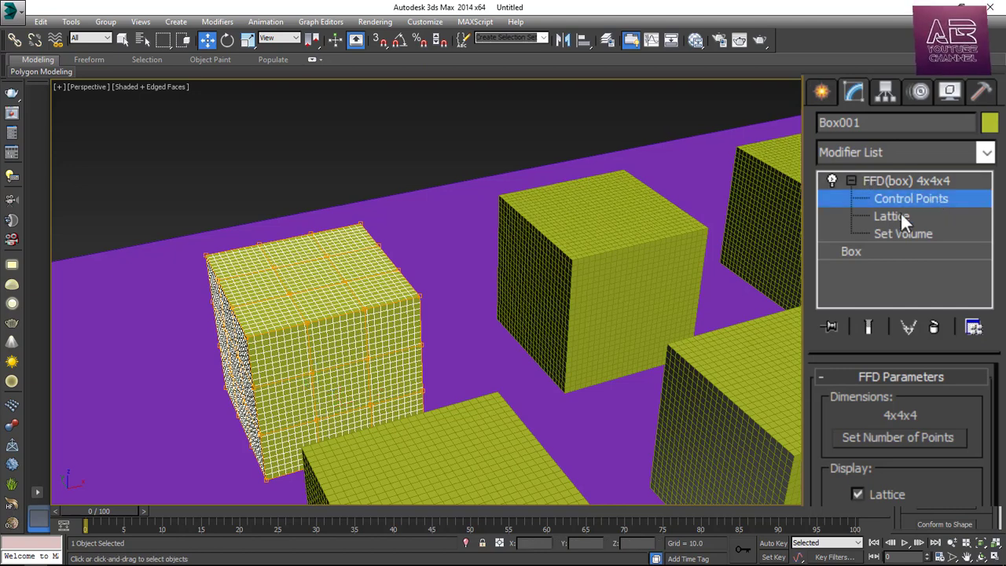
left_click(916, 214)
left_click(941, 233)
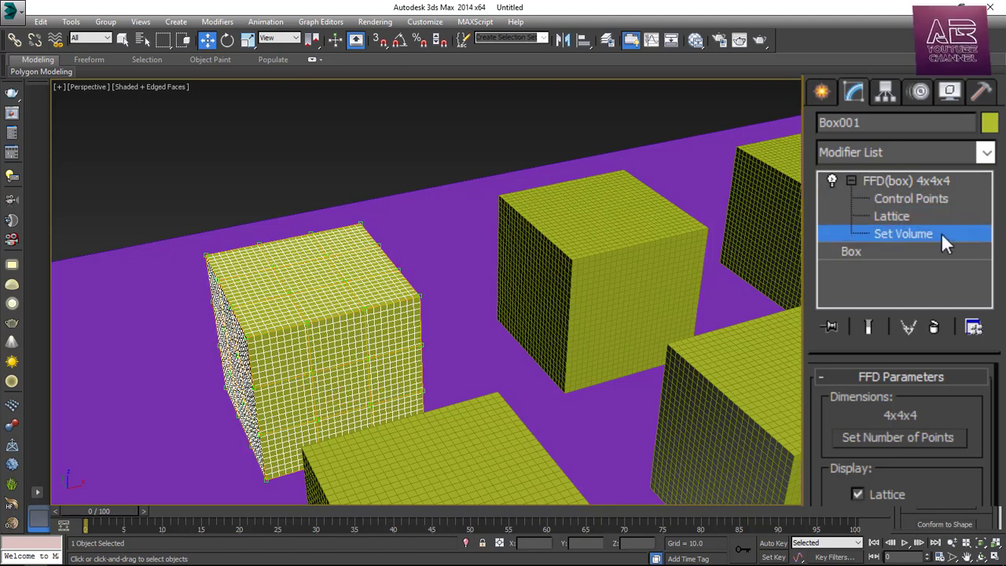
left_click(941, 200)
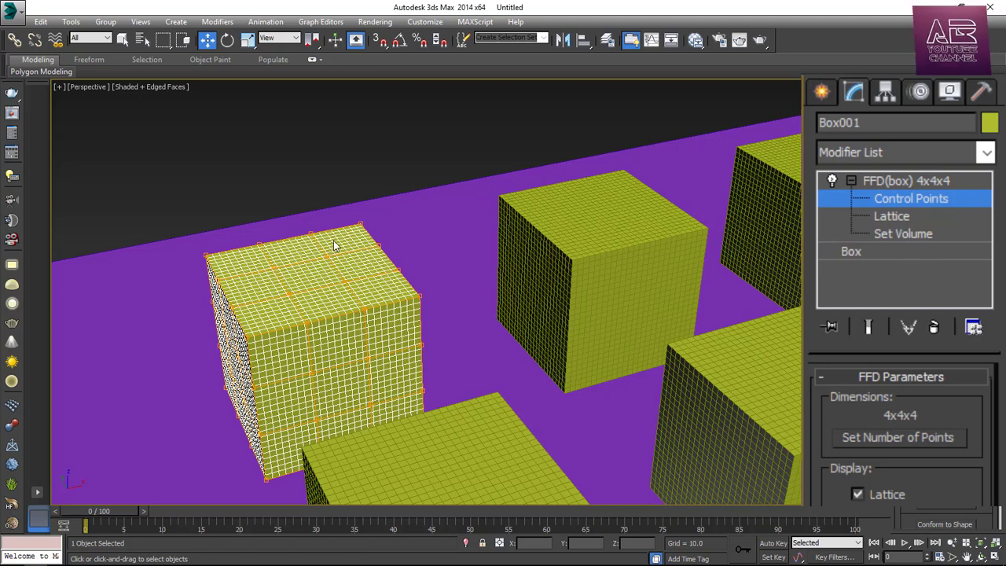
left_click(360, 226)
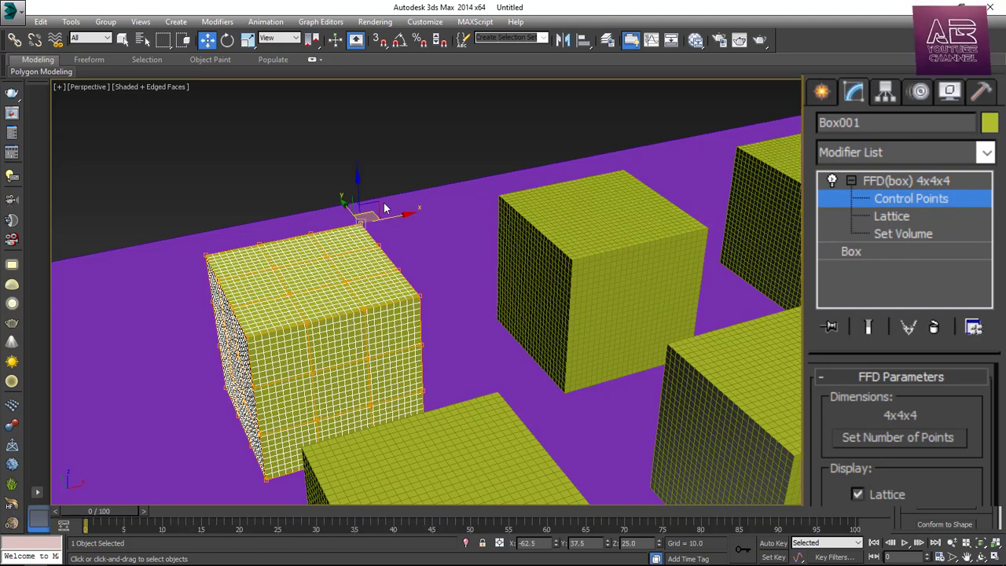
mouse_move(364, 224)
left_mouse_down()
mouse_move(417, 176)
mouse_move(228, 196)
mouse_move(338, 123)
mouse_move(456, 124)
left_mouse_up()
left_click(506, 130)
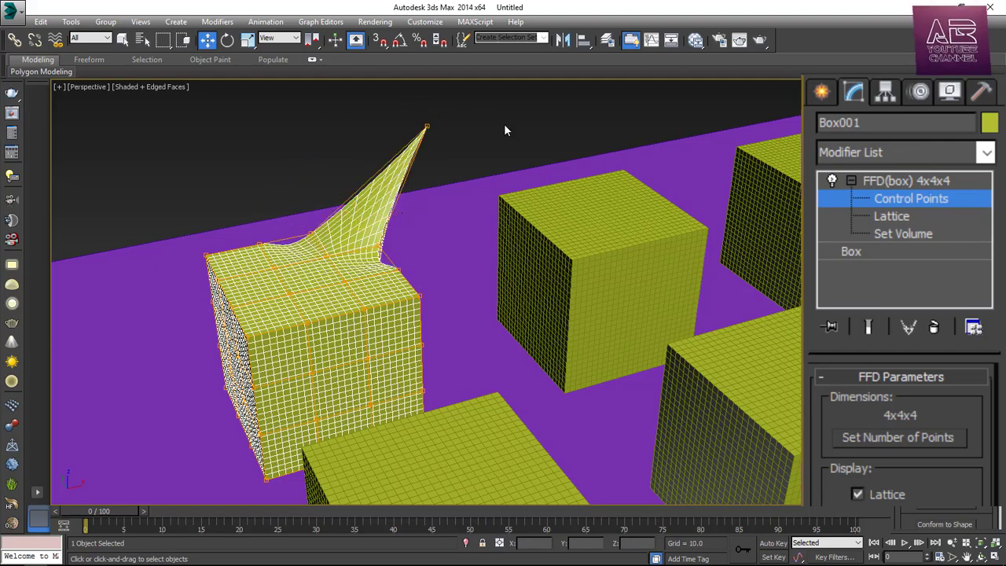
mouse_move(623, 138)
middle_mouse_down("alt")
mouse_move(610, 162)
mouse_move(492, 216)
mouse_move(425, 143)
mouse_move(375, 143)
mouse_move(400, 132)
middle_mouse_up("alt")
key("ctrl+z")
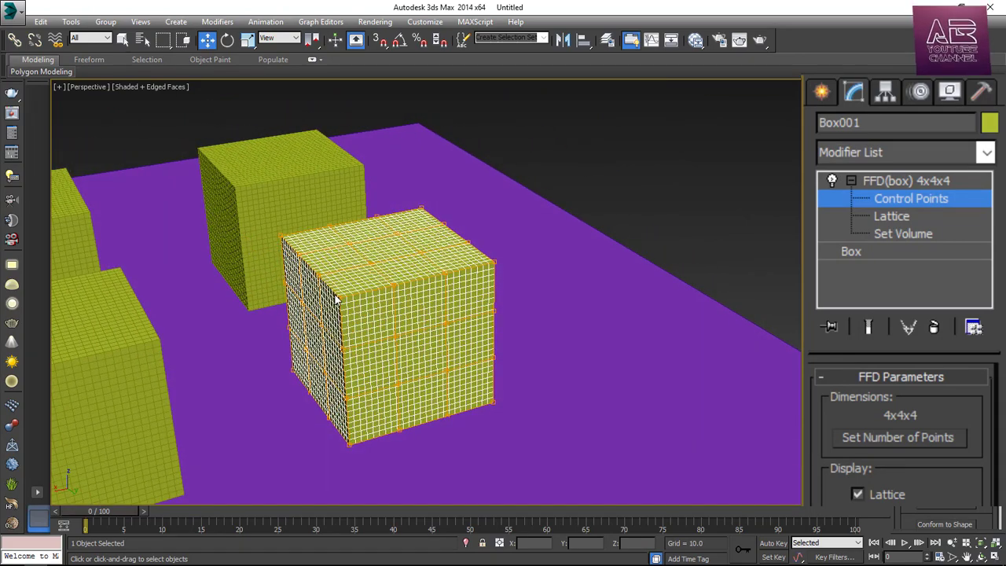
Raise the top control points and scale them outward into a star shape.
left_click(336, 299)
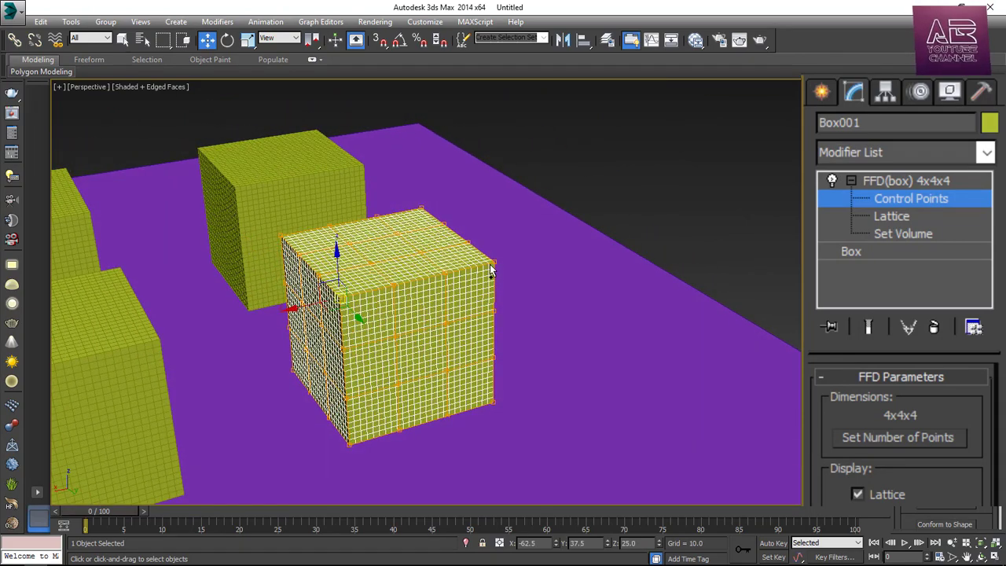
left_click(377, 245)
mouse_move(383, 208)
left_mouse_down()
mouse_move(402, 130)
mouse_move(433, 94)
left_mouse_up()
key("e")
key("r")
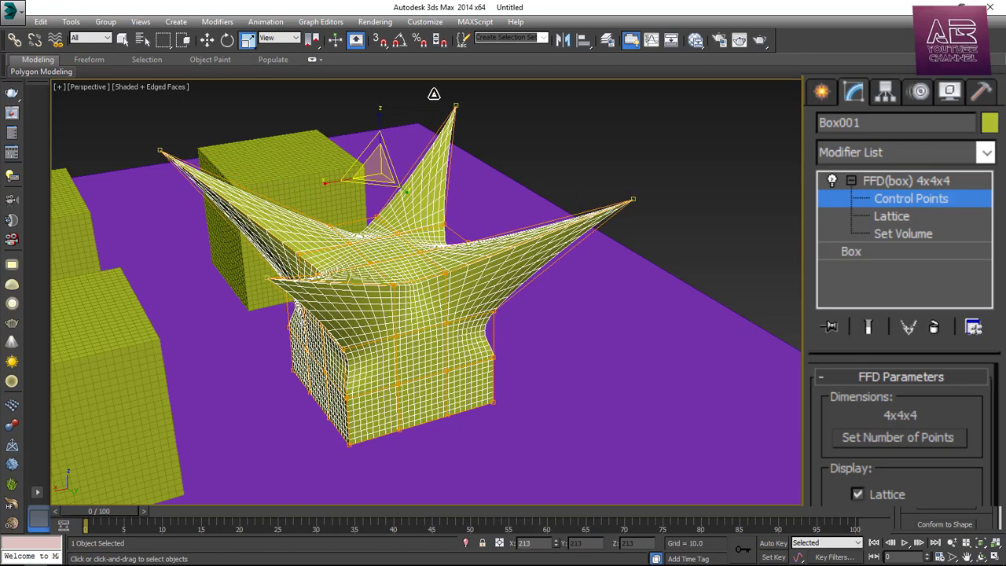
middle_click_drag(433, 95, 487, 334, "alt")
middle_click_drag(471, 295, 474, 344, "alt")
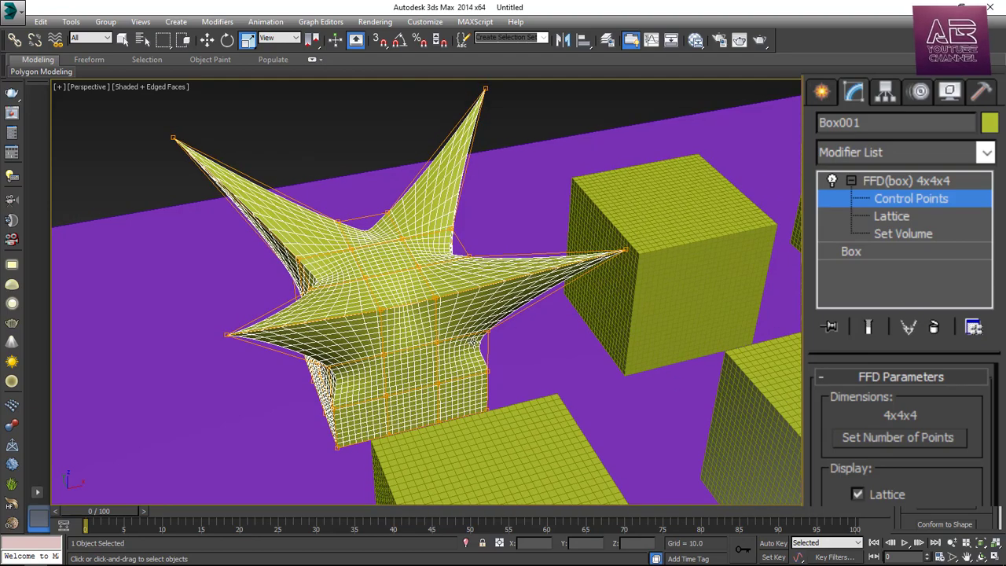
scroll(943, 420, "down", 2)
scroll(945, 442, "down", 1)
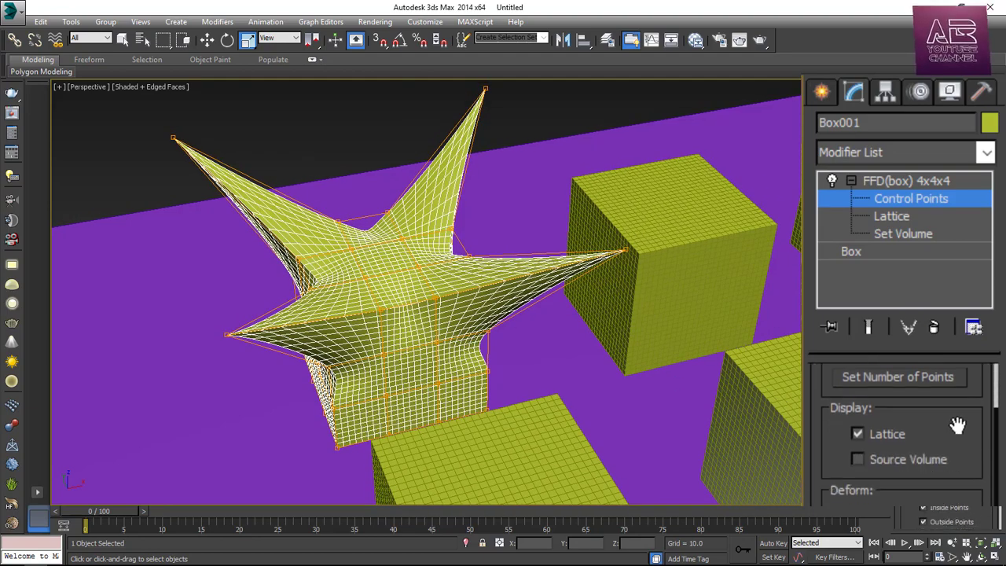
left_click(856, 459)
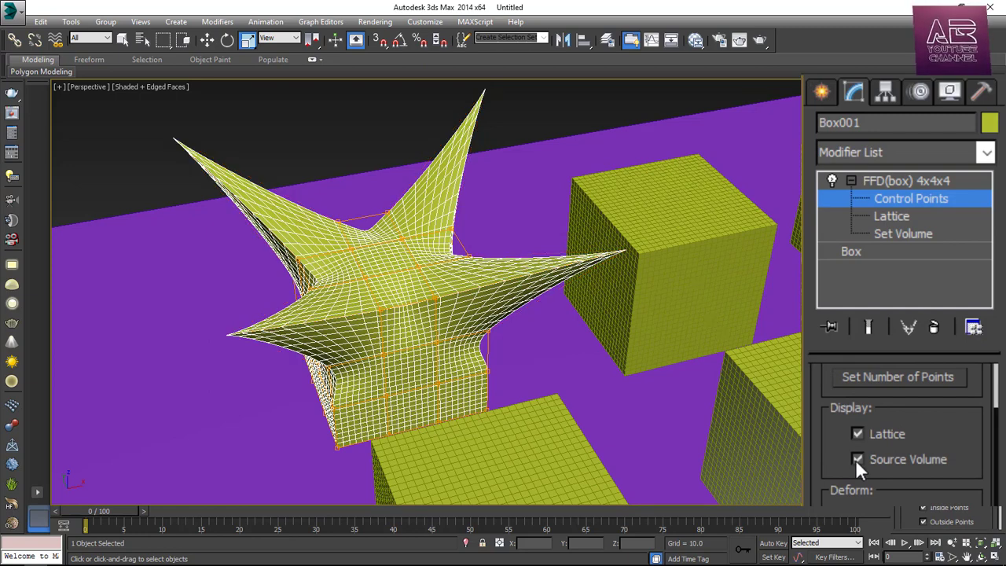
left_click(856, 459)
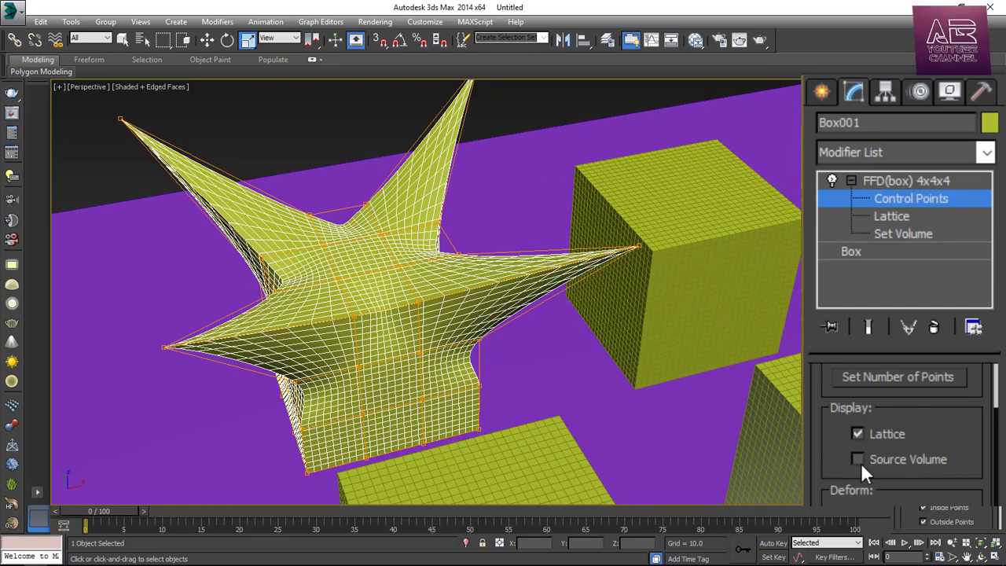
left_click(857, 459)
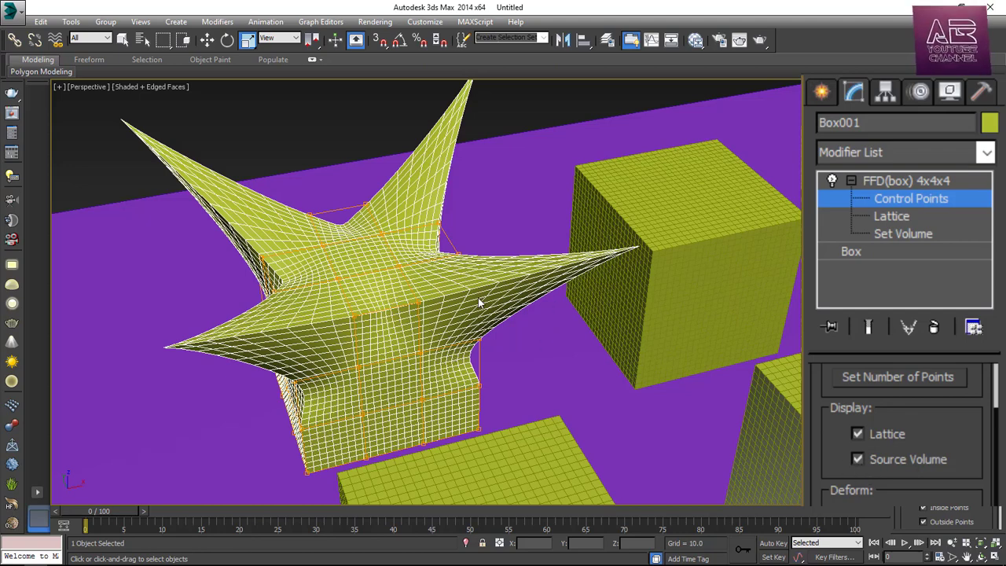
key("F3")
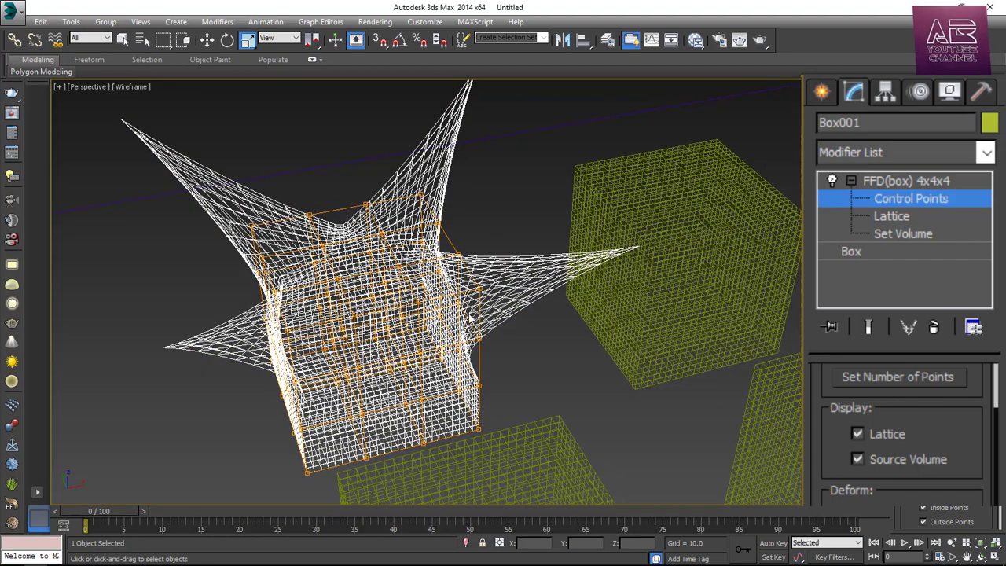
left_click(858, 460)
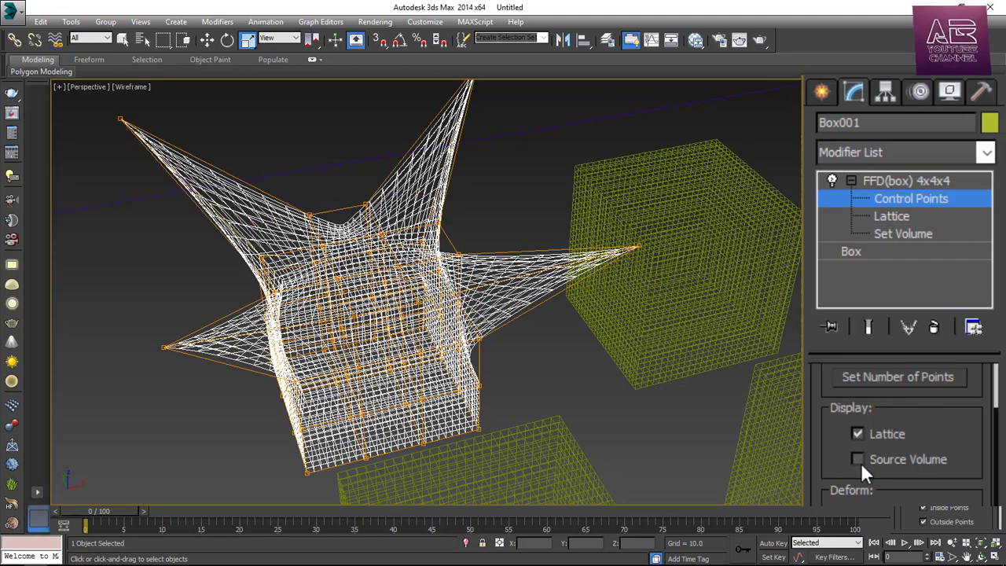
key("F3")
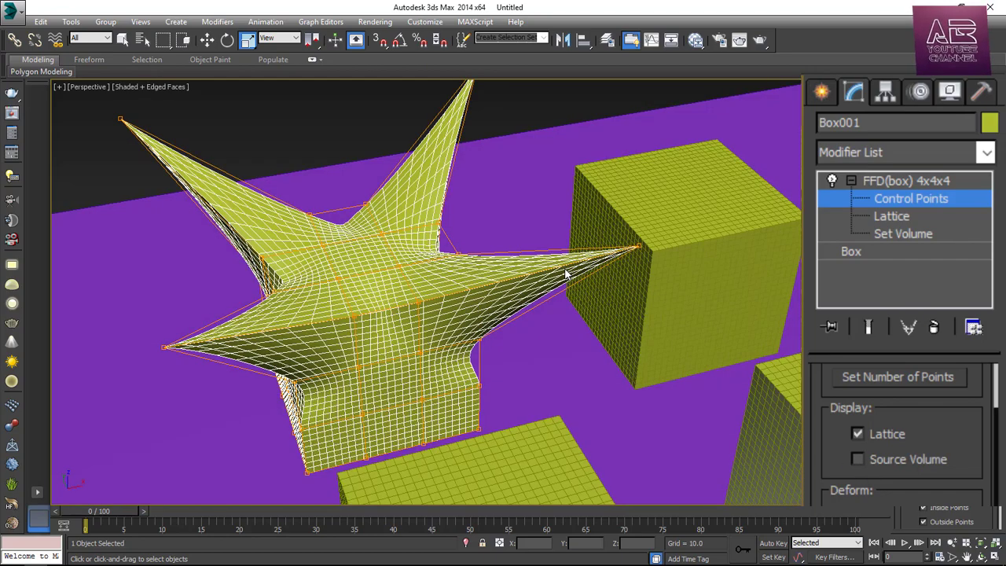
scroll(566, 273, "down", 2)
scroll(546, 264, "up", 4)
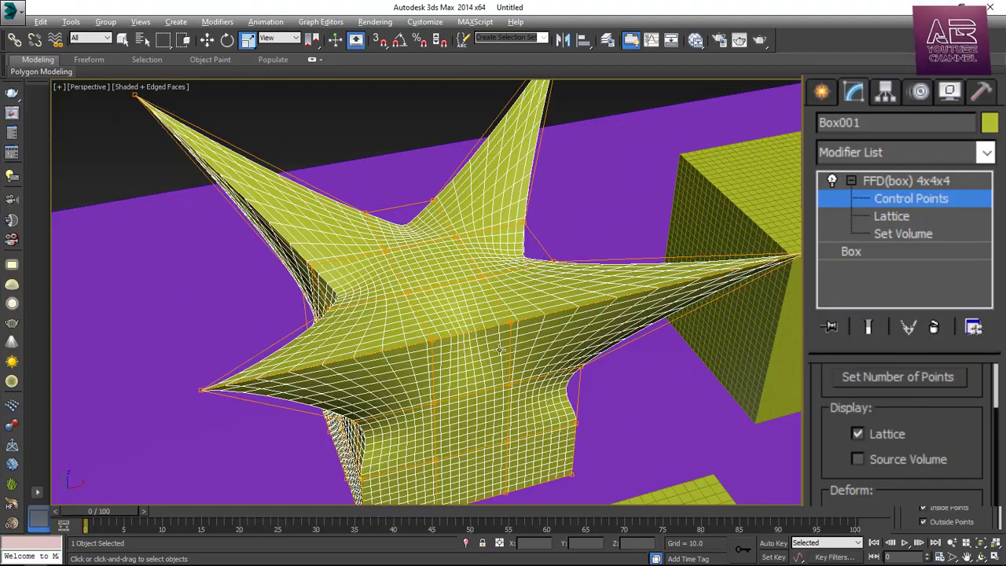
mouse_move(501, 348)
middle_mouse_down("alt")
mouse_move(489, 352)
mouse_move(496, 339)
middle_mouse_up("alt")
scroll(426, 334, "down", 3)
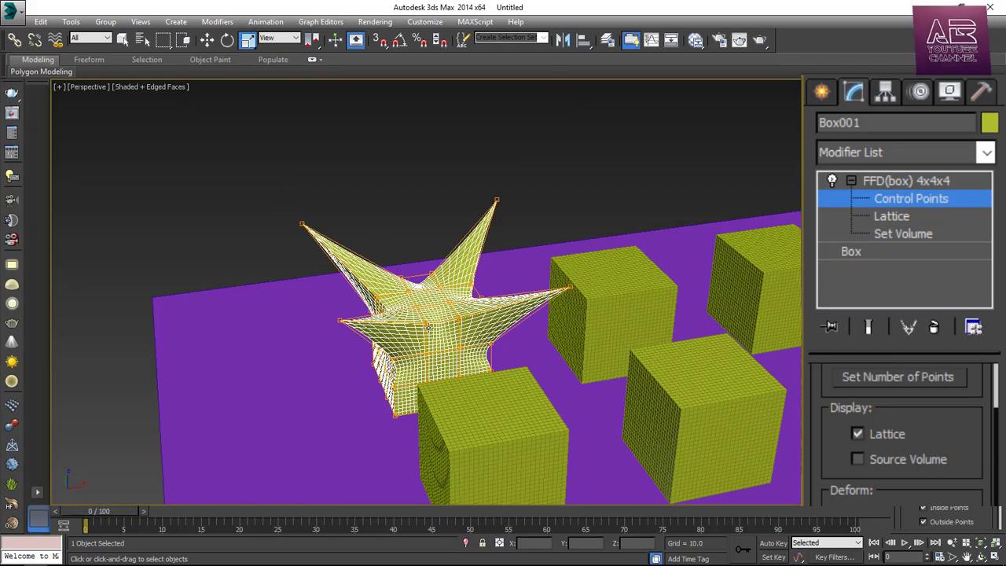
Raise the star's FFD lattice Tension to 50.
scroll(426, 334, "up", 4)
scroll(641, 273, "down", 1)
middle_click_drag(640, 274, 584, 359, "alt")
scroll(904, 314, "down", 5)
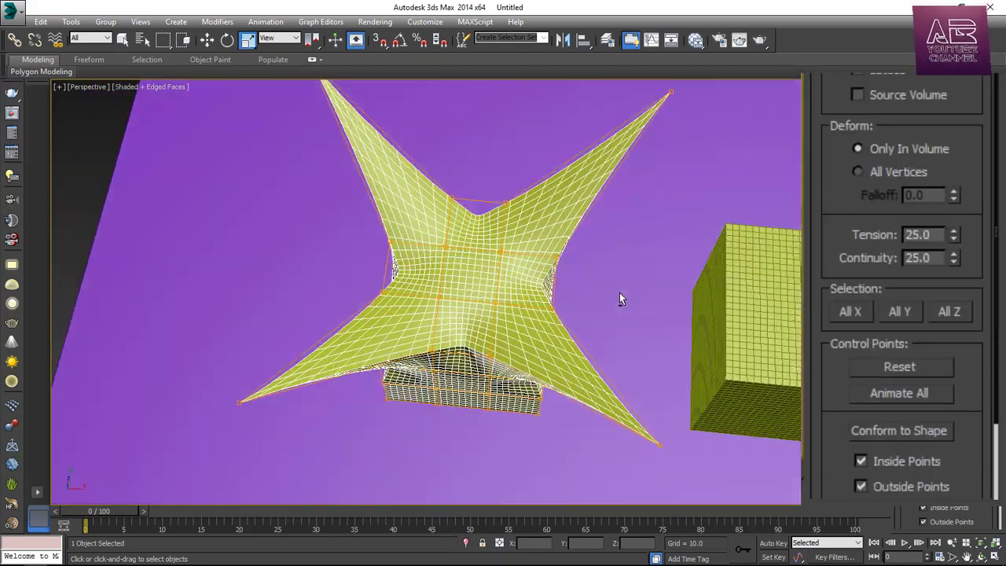
middle_click_drag(619, 292, 628, 260, "alt")
left_click_drag(834, 170, 849, 78)
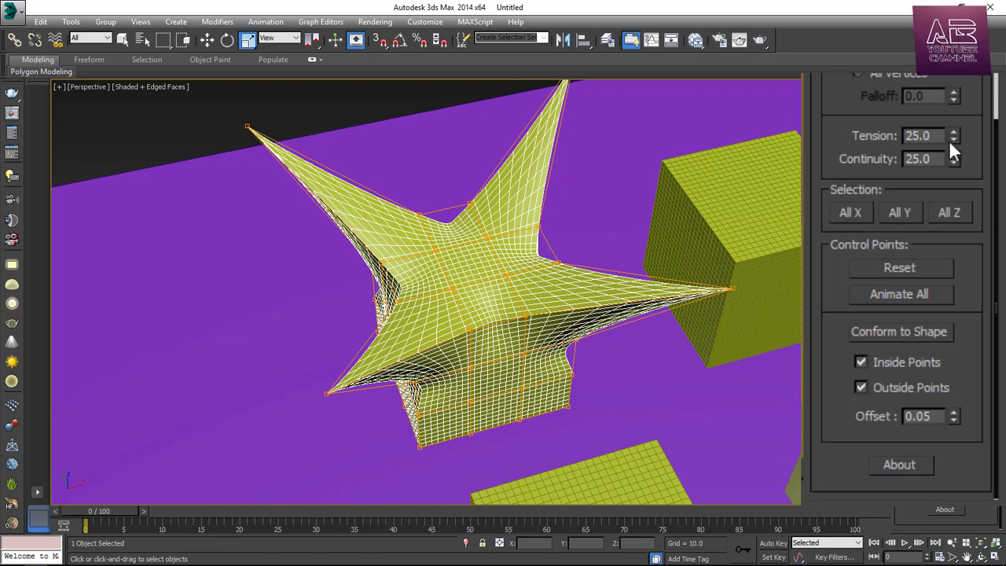
left_click_drag(950, 141, 949, 117)
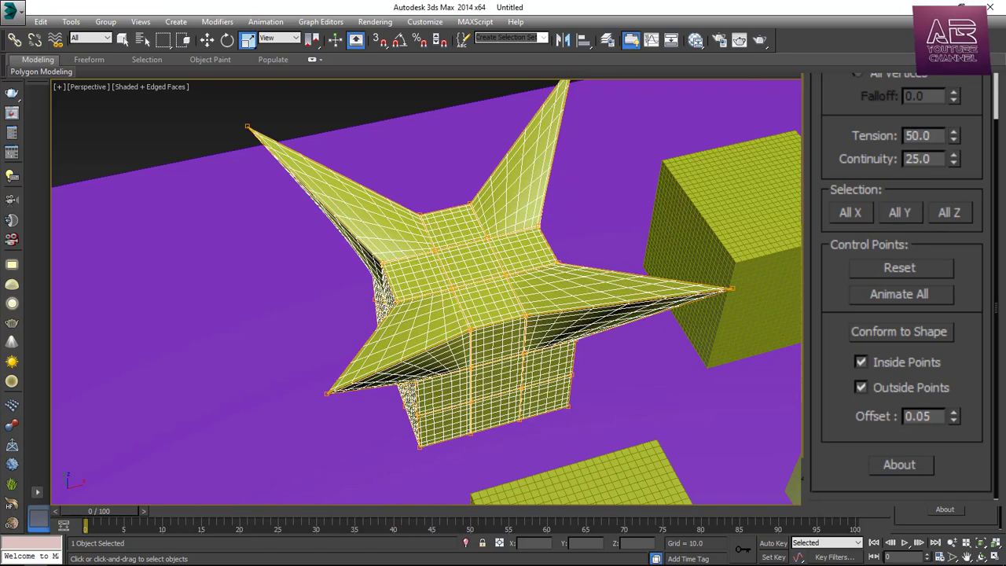
Switch the viewport to plain shading without edges and reselect the star at a new angle.
left_click(616, 157)
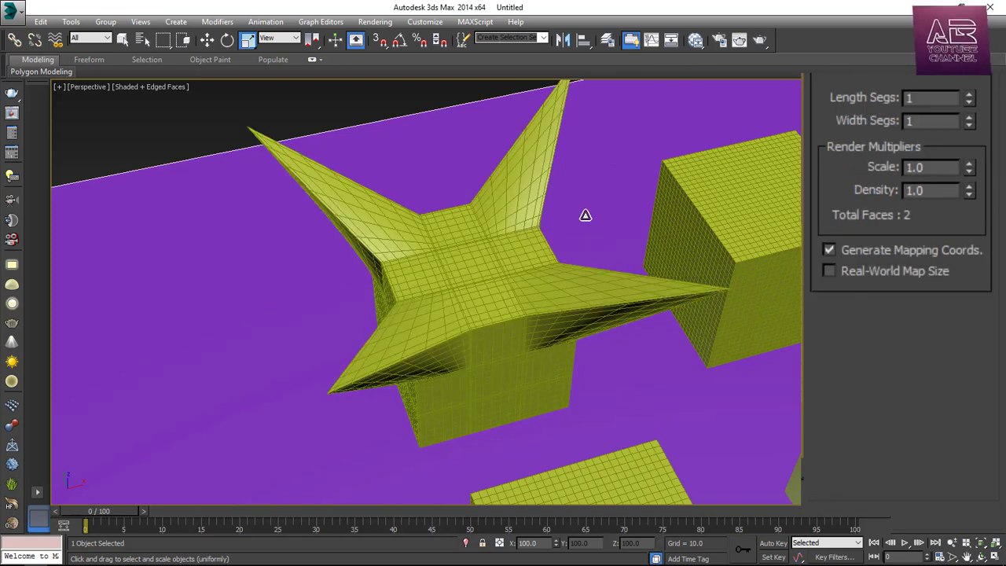
key("F4")
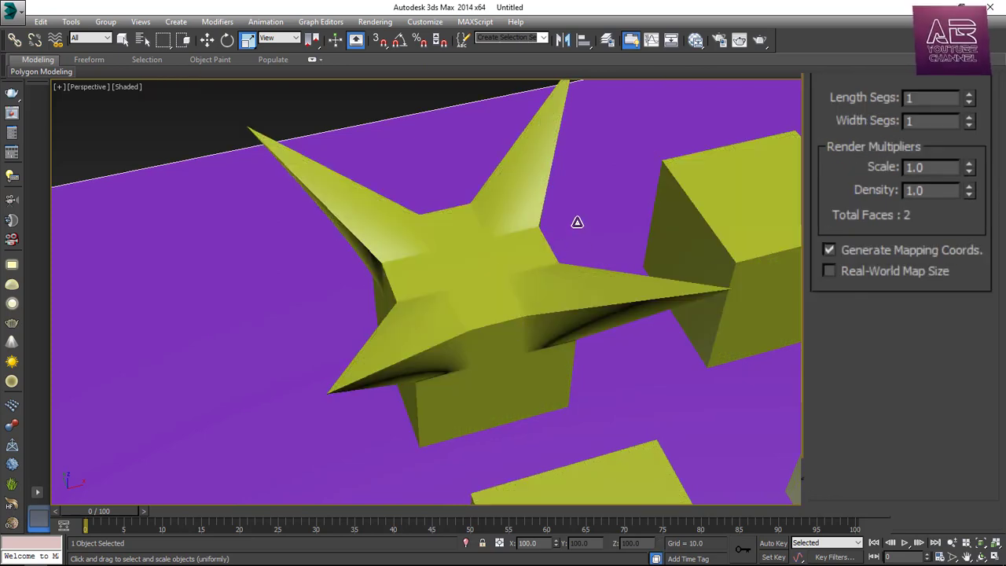
left_click(439, 305)
left_click(615, 223)
left_click(510, 325)
double_click(918, 294)
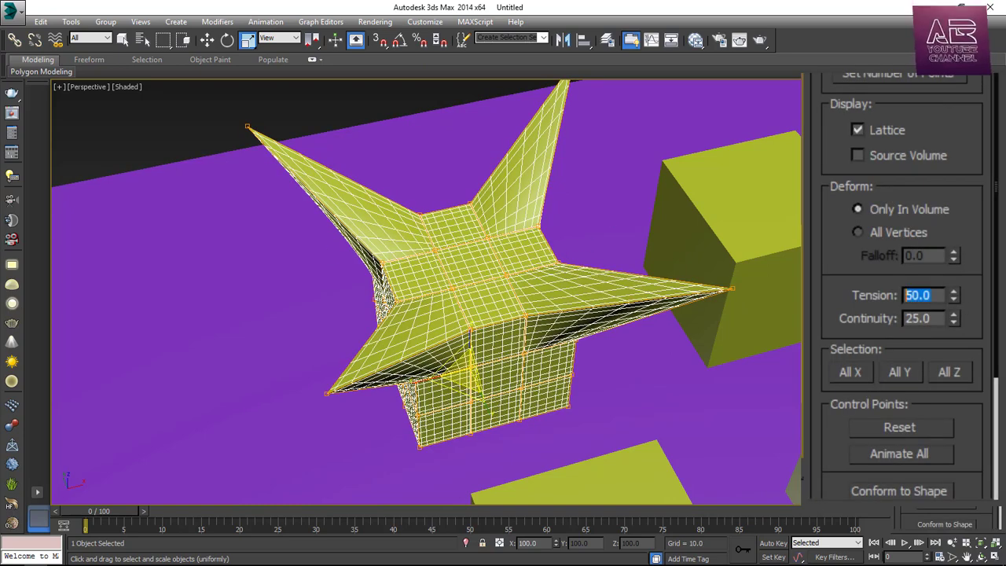
type("0")
left_click(696, 330)
mouse_move(696, 330)
middle_mouse_down("alt")
mouse_move(664, 314)
mouse_move(650, 390)
mouse_move(644, 359)
mouse_move(667, 339)
mouse_move(655, 351)
middle_mouse_up("alt")
left_click(542, 321)
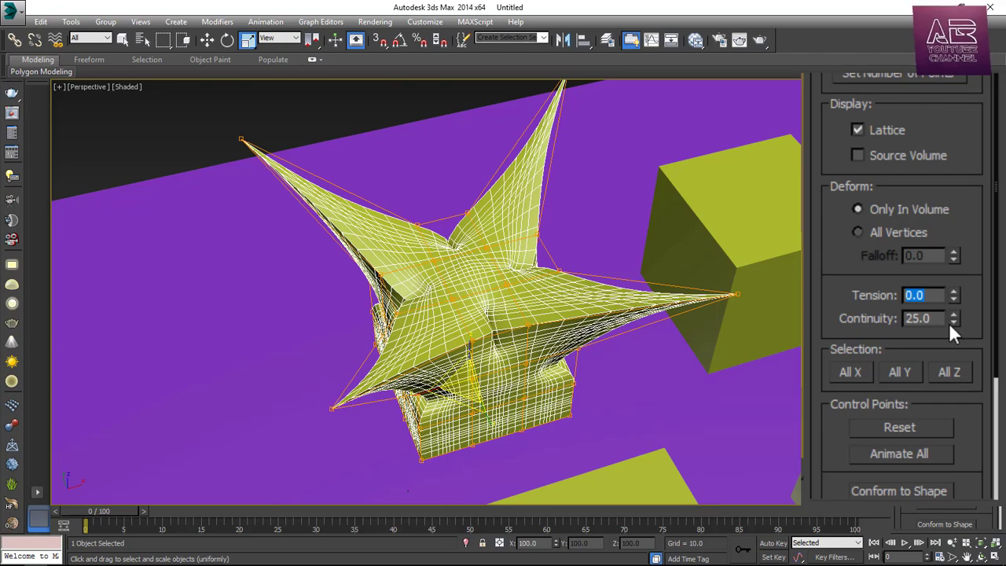
Set the FFD Tension to 25 and lower Continuity to about 11.8.
left_click_drag(951, 322, 950, 370)
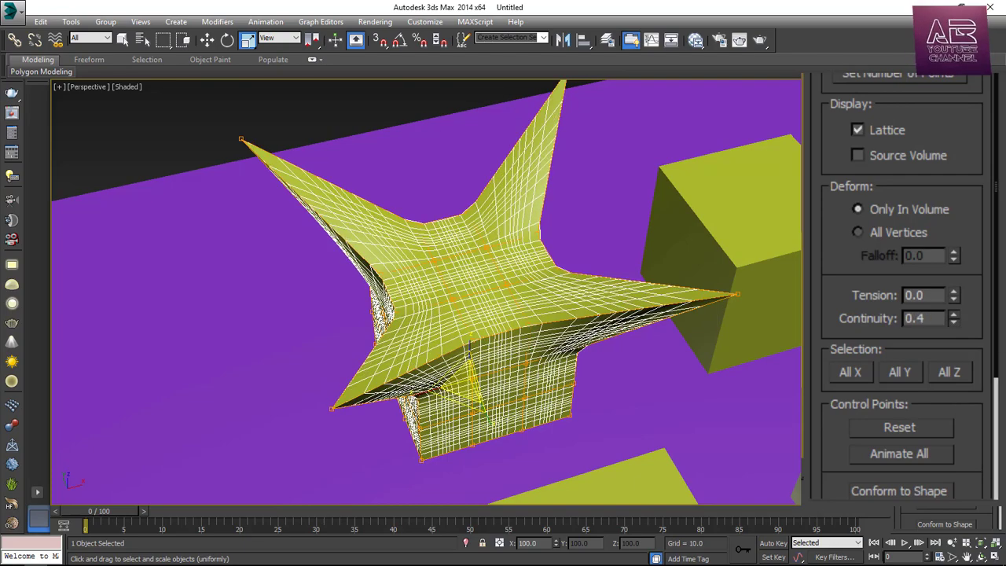
left_click_drag(953, 319, 954, 275)
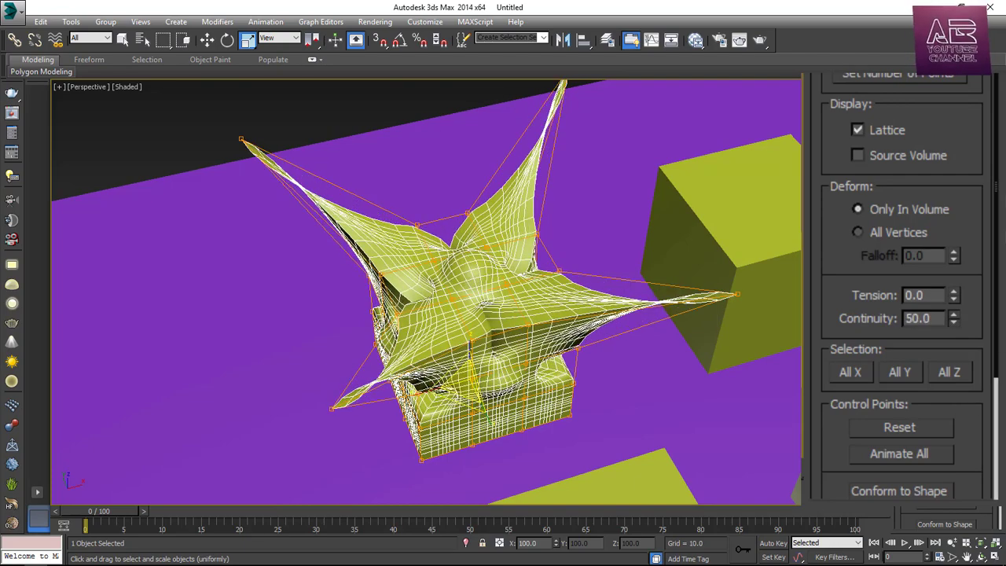
left_click_drag(953, 318, 954, 369)
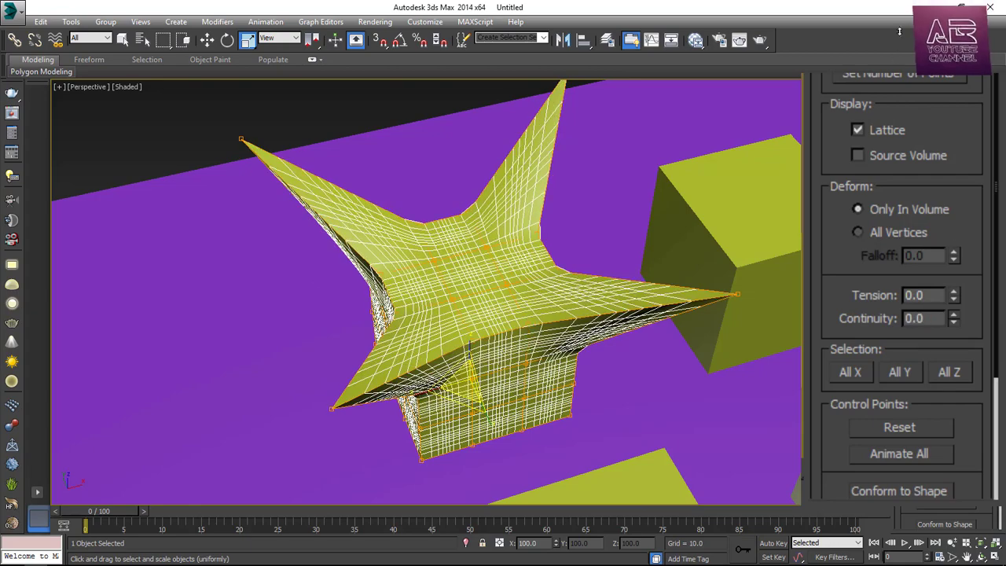
left_click_drag(953, 318, 954, 330)
left_click(916, 294)
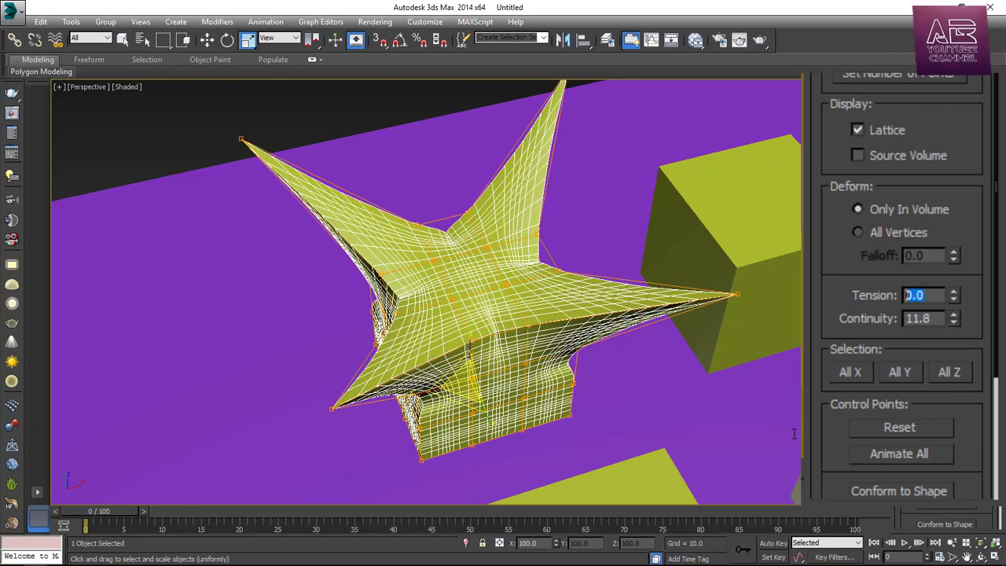
type("25")
key("Return")
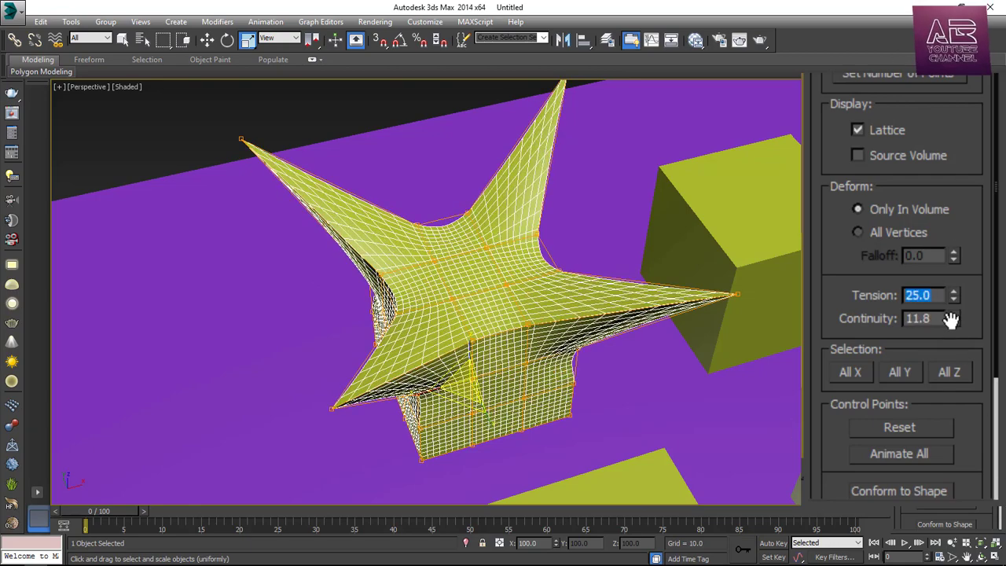
left_click_drag(951, 318, 951, 323)
left_click(678, 418)
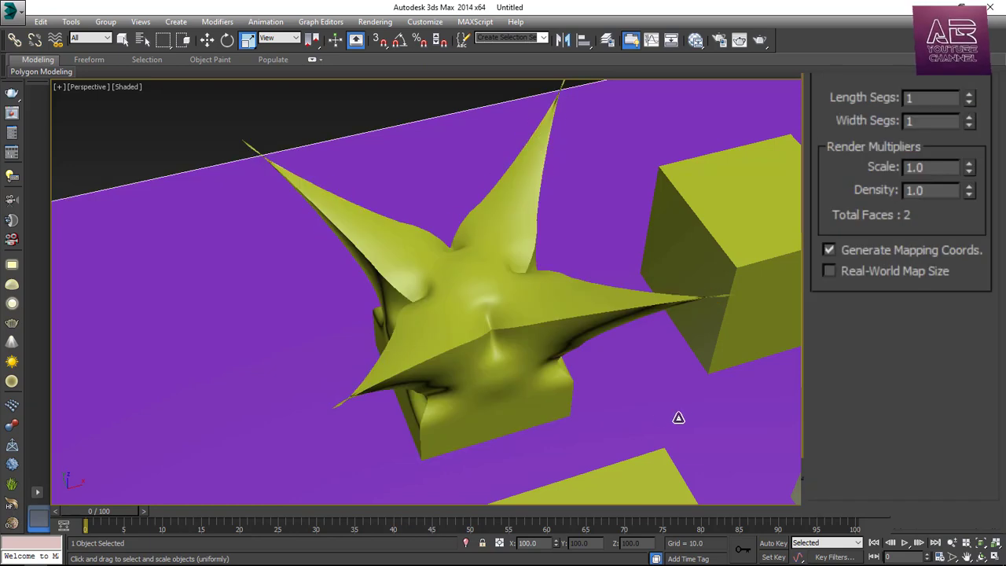
Orbit in close to view the spiky star from a lower side angle.
mouse_move(550, 427)
middle_mouse_down("alt")
mouse_move(575, 420)
mouse_move(598, 377)
mouse_move(548, 458)
mouse_move(546, 482)
mouse_move(577, 386)
mouse_move(580, 420)
mouse_move(558, 478)
mouse_move(550, 422)
mouse_move(568, 400)
mouse_move(553, 417)
mouse_move(625, 379)
middle_mouse_up("alt")
left_click(628, 377)
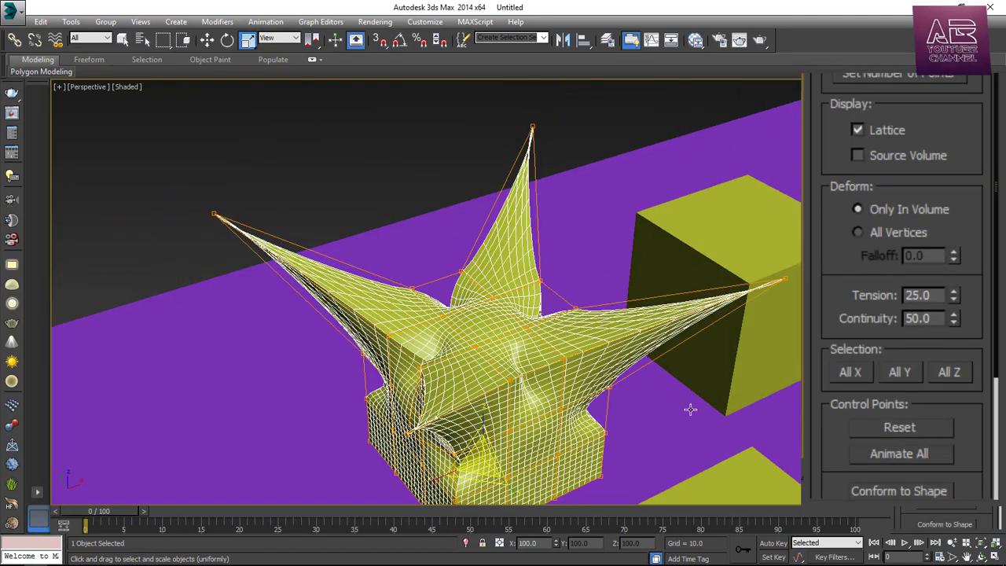
mouse_move(692, 410)
middle_mouse_down("alt")
mouse_move(665, 404)
mouse_move(794, 373)
middle_mouse_up("alt")
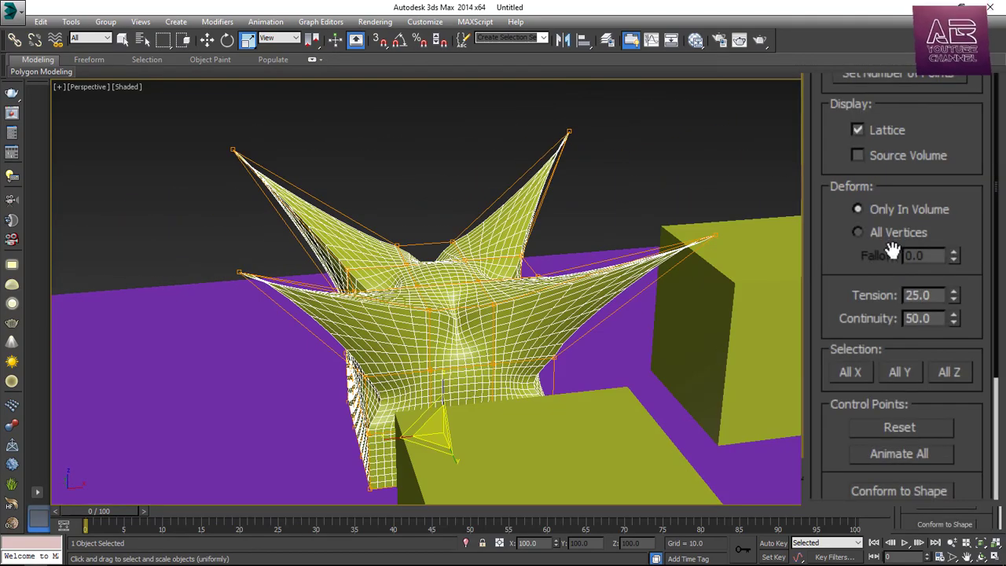
left_click_drag(835, 267, 855, 81)
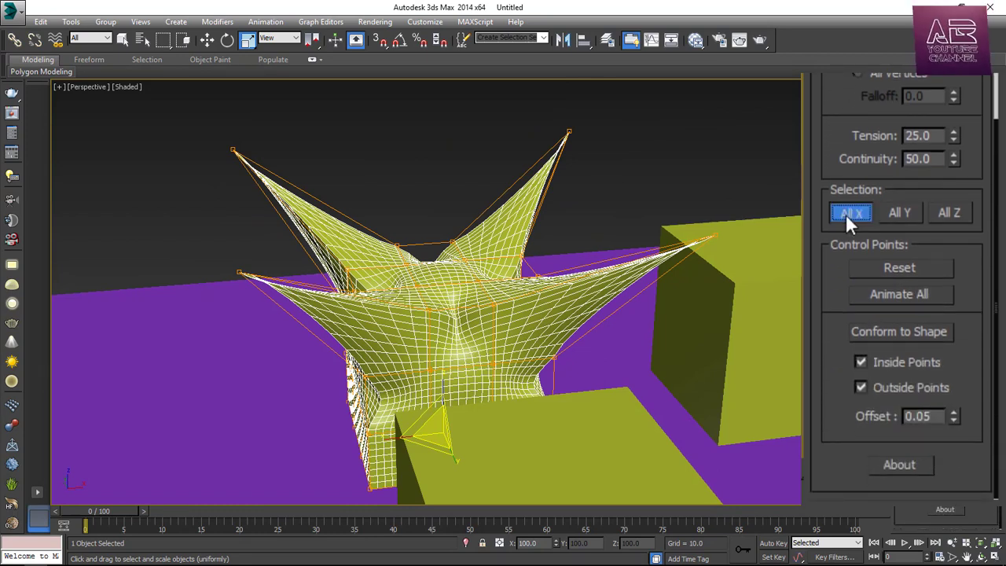
Reselect the star to show its FFD settings and switch to Select and Scale.
left_click(716, 234)
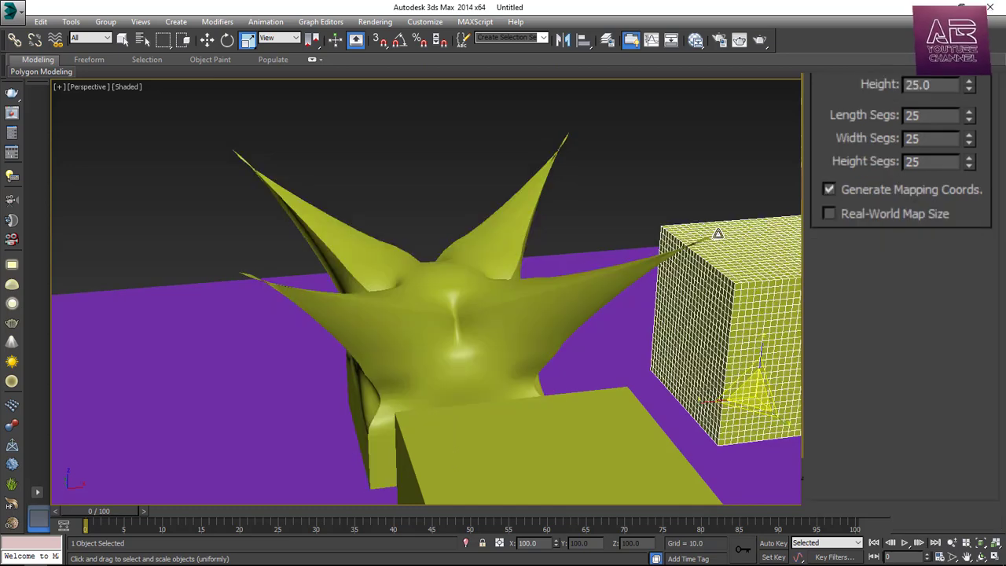
left_click(709, 239)
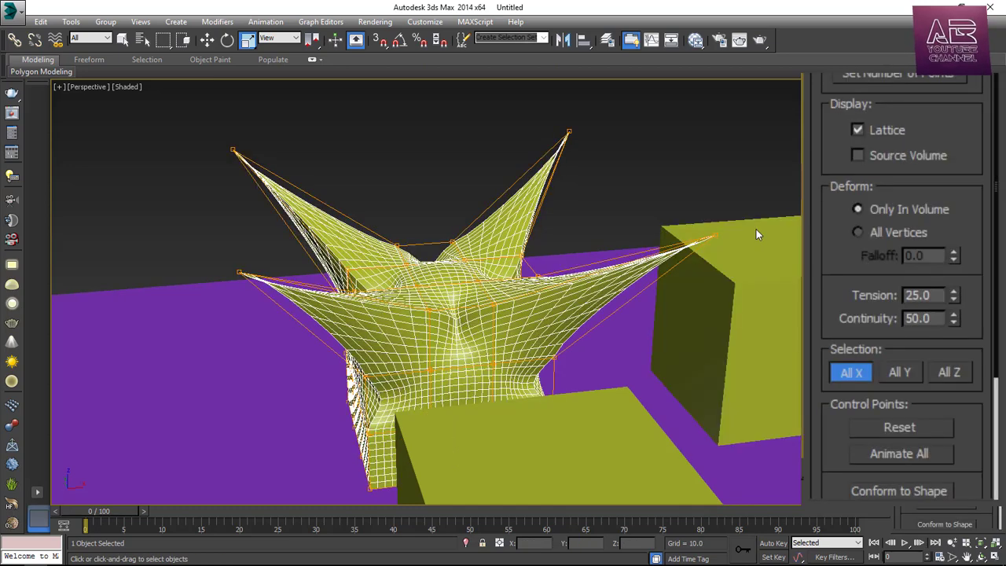
left_click(569, 131)
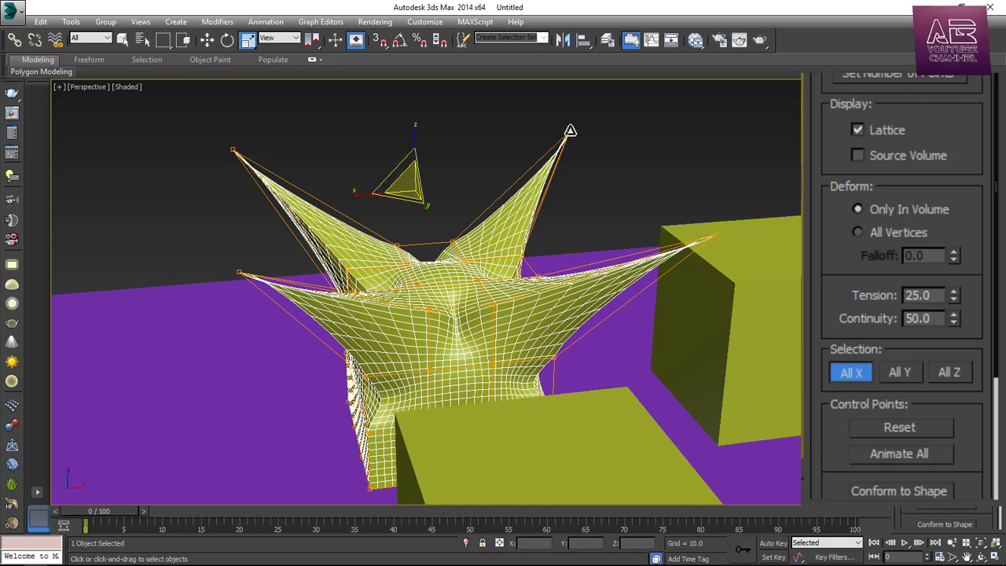
middle_click_drag(485, 195, 506, 271)
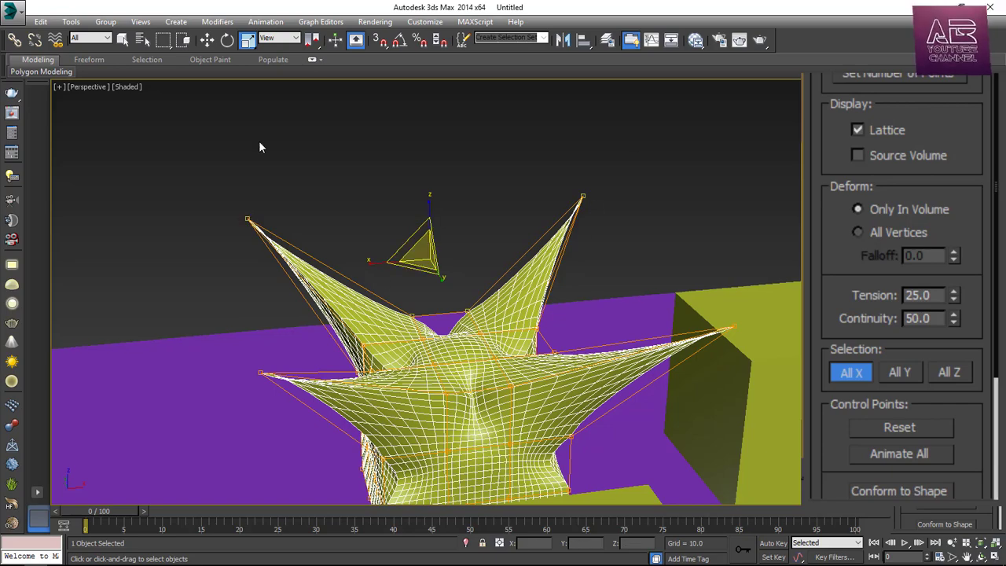
Test moving the lattice's top control points, undoing the stray spike move.
left_click(207, 39)
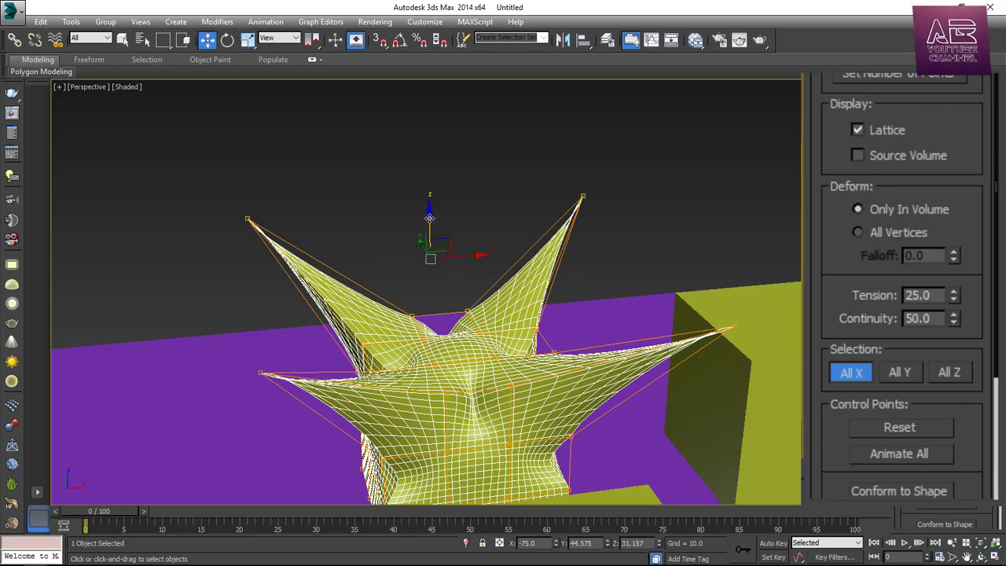
left_click_drag(429, 218, 456, 85)
left_click(738, 268)
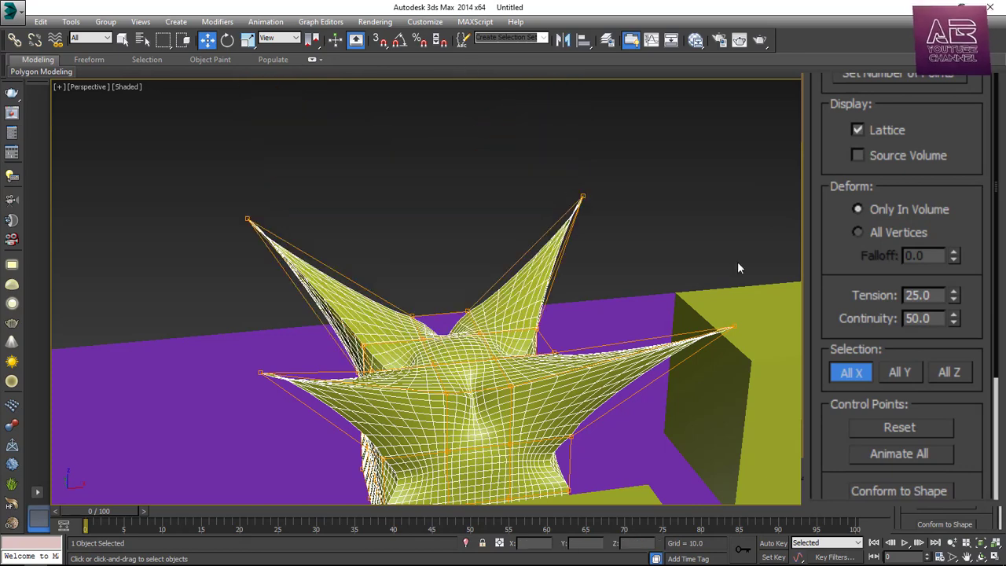
left_click(911, 371)
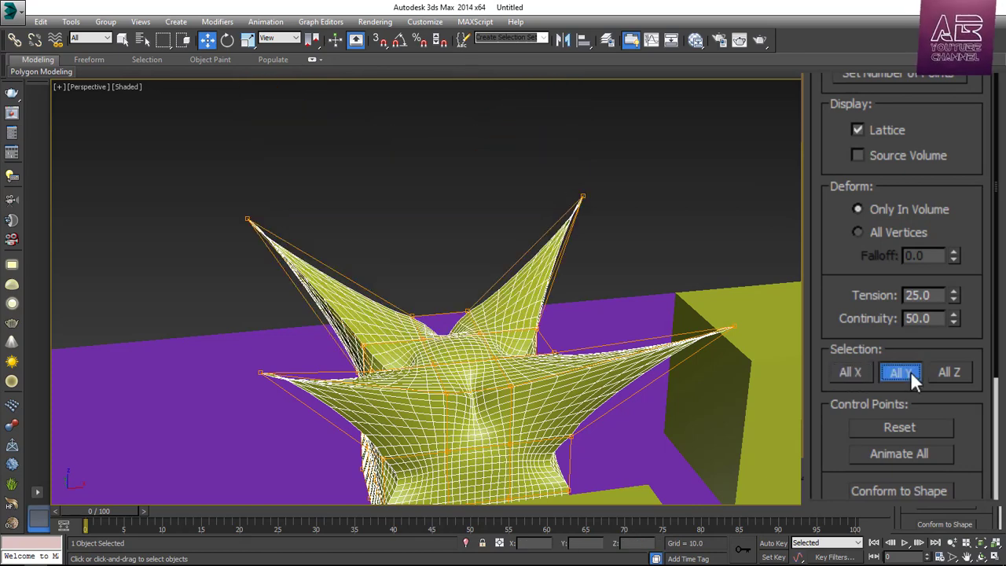
left_click(583, 197)
left_click_drag(598, 253, 688, 76)
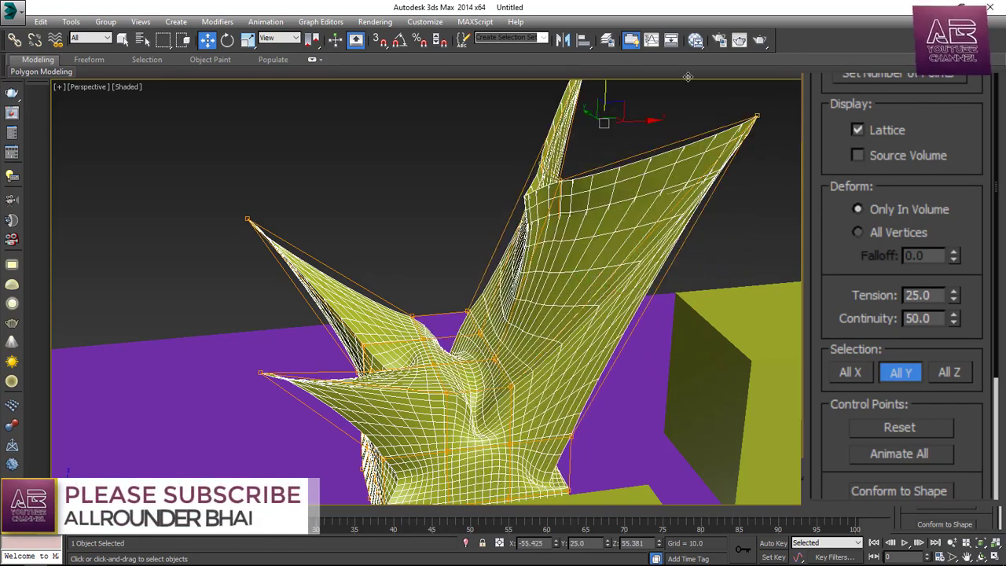
key("ctrl+z")
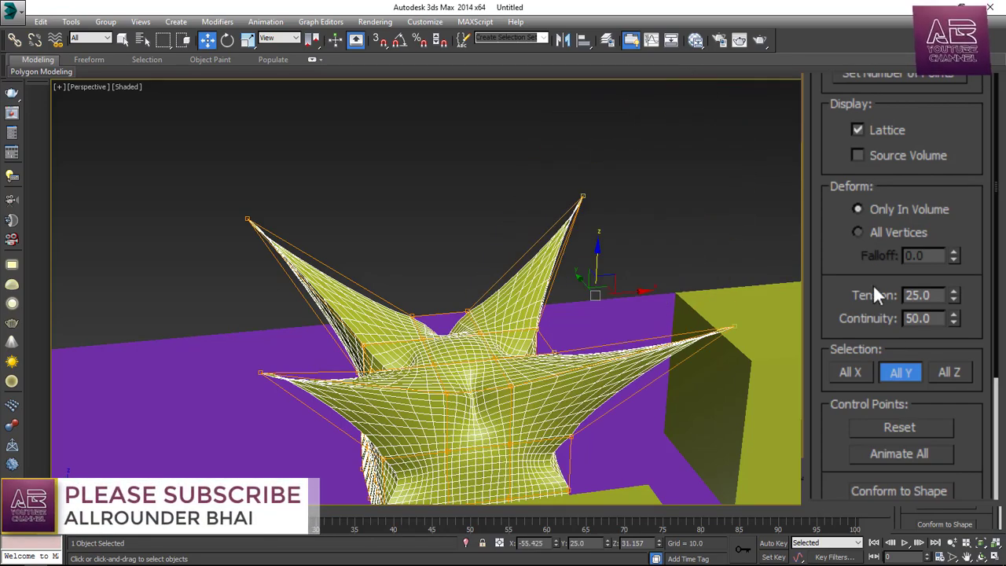
With Y and Z picking enabled, raise the top spike's control point to lengthen it.
left_click(965, 374)
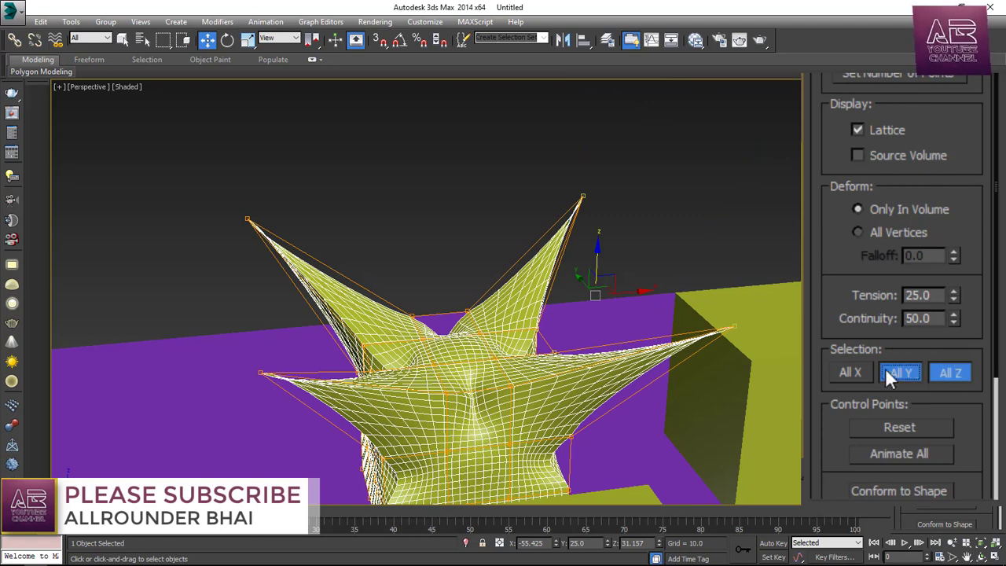
left_click_drag(584, 196, 554, 242)
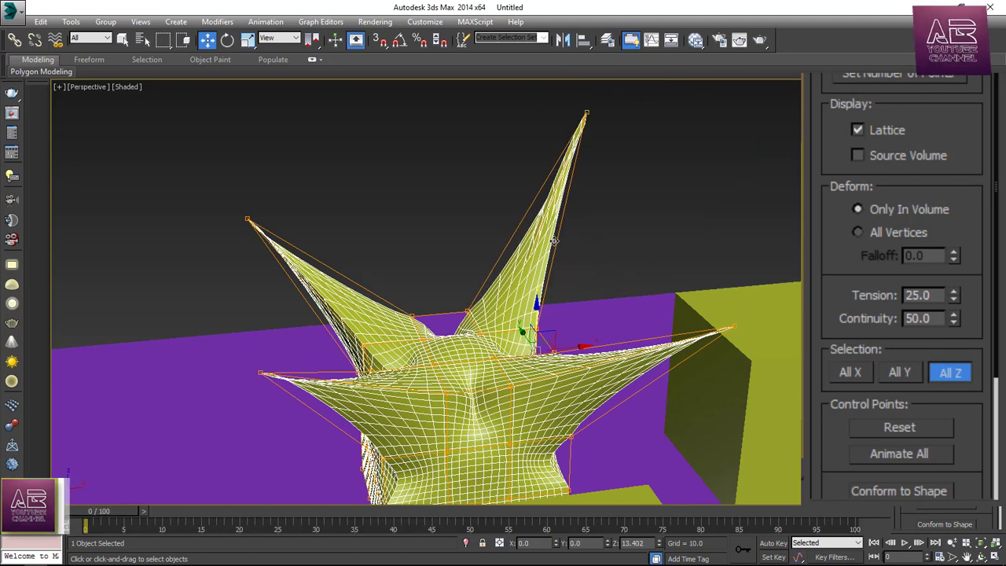
middle_click_drag(554, 241, 570, 222, "alt")
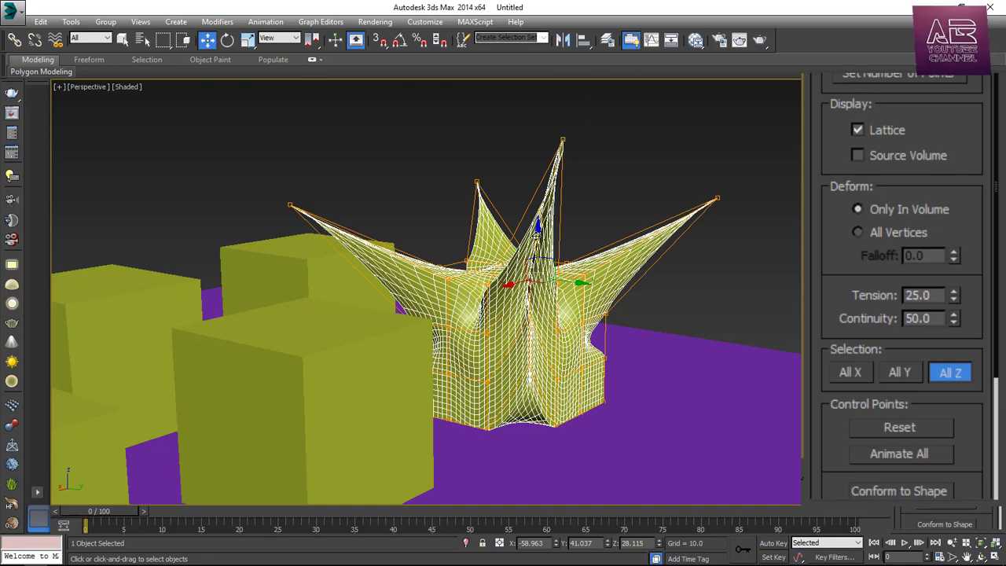
left_click_drag(537, 228, 568, 157)
middle_click_drag(568, 157, 622, 376, "alt")
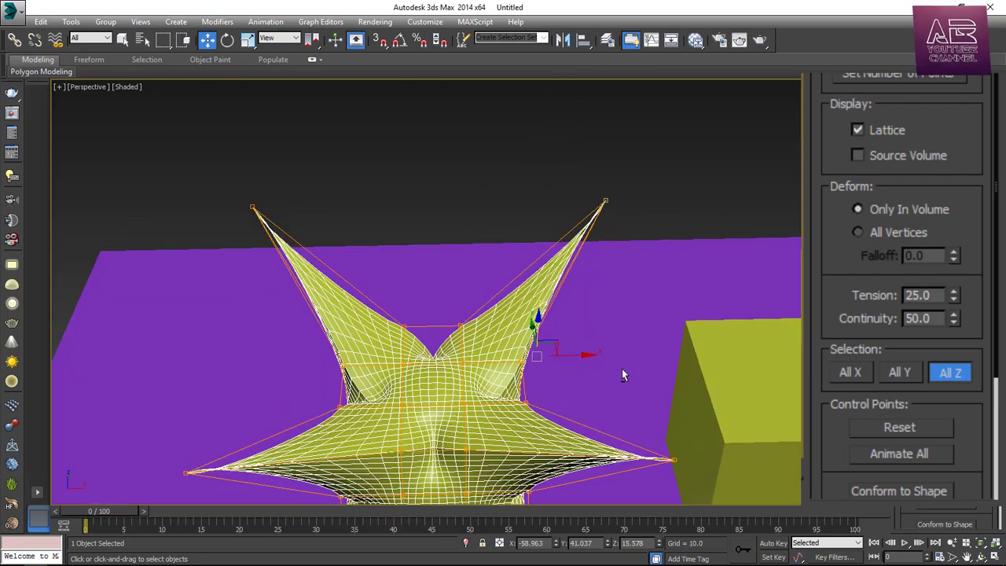
Add X picking and drag the lattice's centre control points to reshape the star.
left_click(847, 376)
left_click(463, 374)
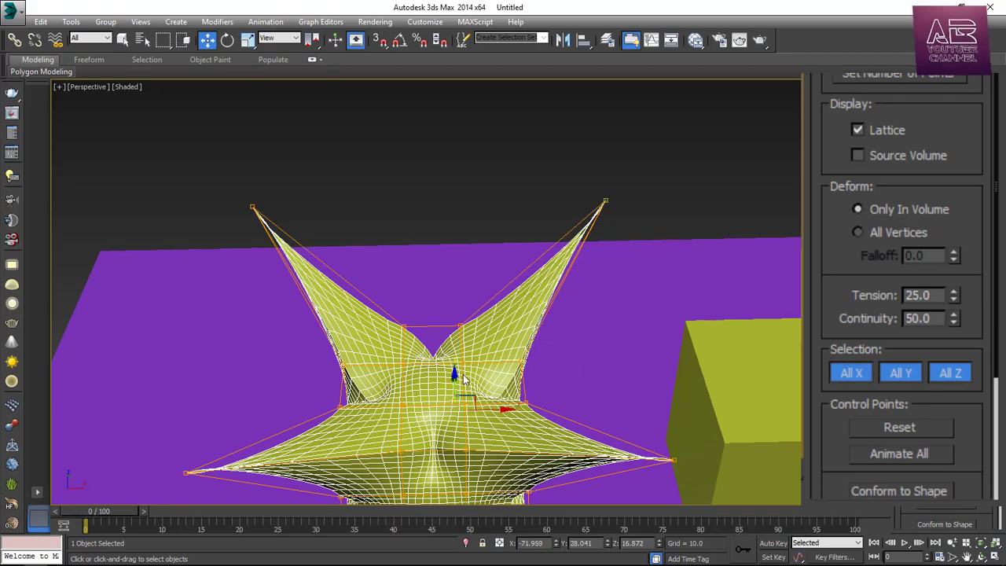
left_click_drag(453, 389, 518, 284)
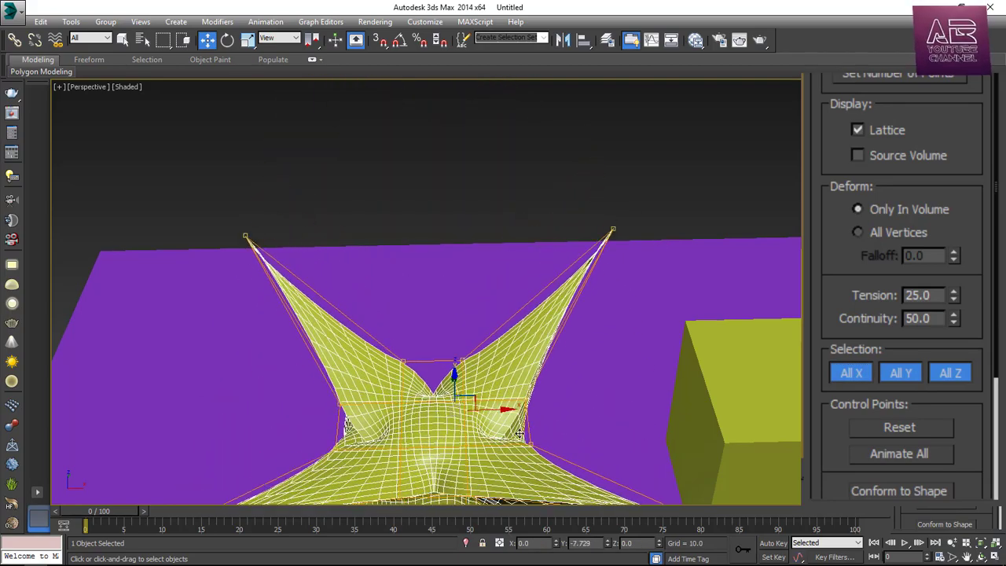
left_click_drag(519, 285, 576, 261)
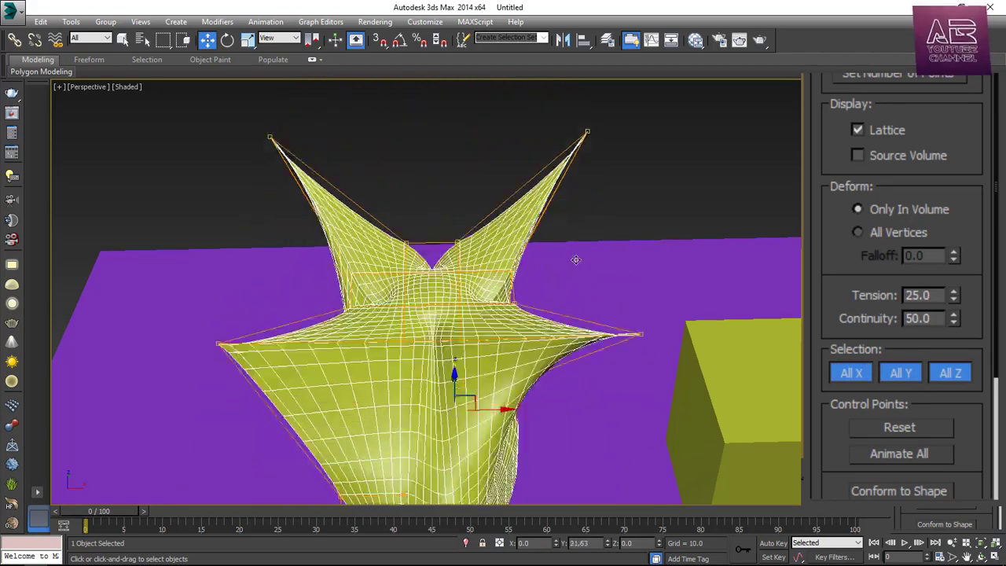
left_click(862, 379)
left_click(913, 376)
left_click(951, 372)
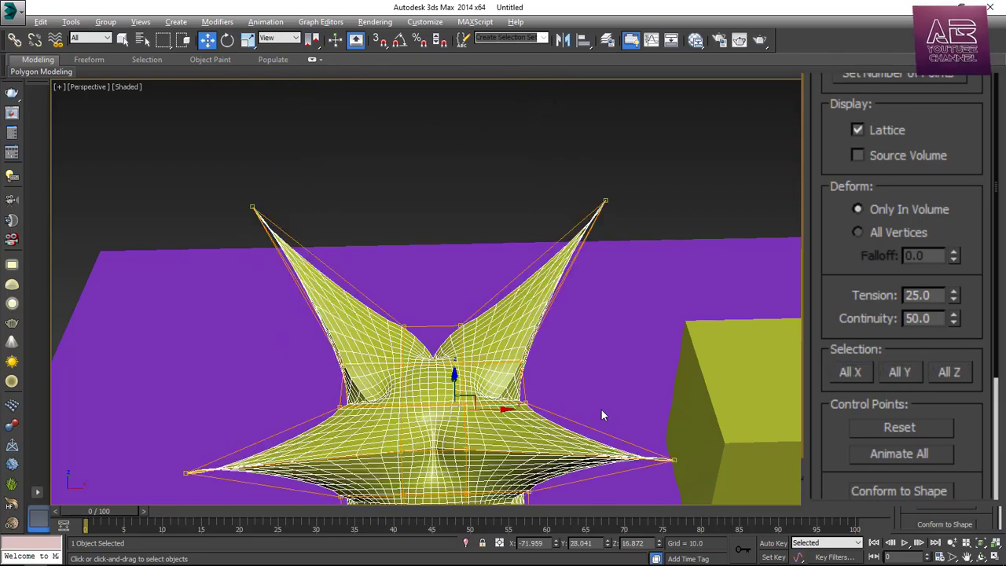
mouse_move(602, 410)
middle_mouse_down("alt")
mouse_move(651, 366)
mouse_move(595, 366)
mouse_move(564, 404)
mouse_move(532, 385)
mouse_move(486, 394)
mouse_move(571, 402)
mouse_move(604, 381)
mouse_move(857, 326)
middle_mouse_up("alt")
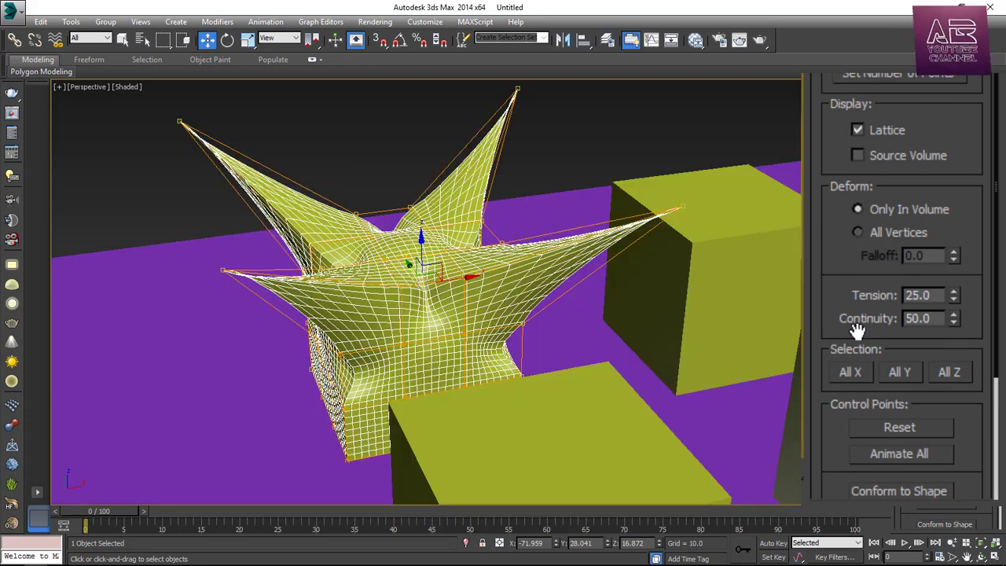
left_click(903, 435)
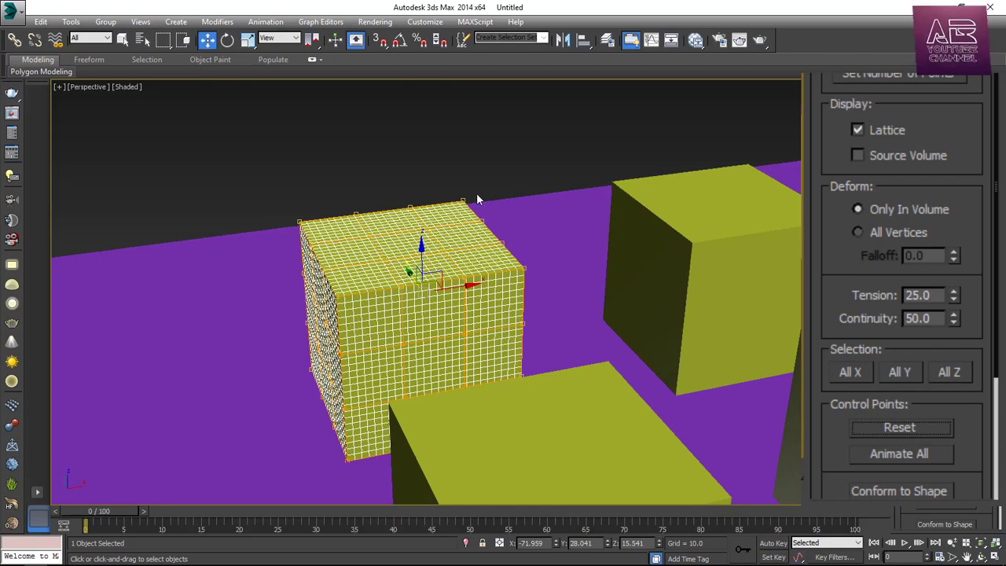
key("ctrl+z")
mouse_move(453, 278)
middle_mouse_down("alt")
mouse_move(474, 316)
mouse_move(444, 268)
mouse_move(450, 274)
middle_mouse_up("alt")
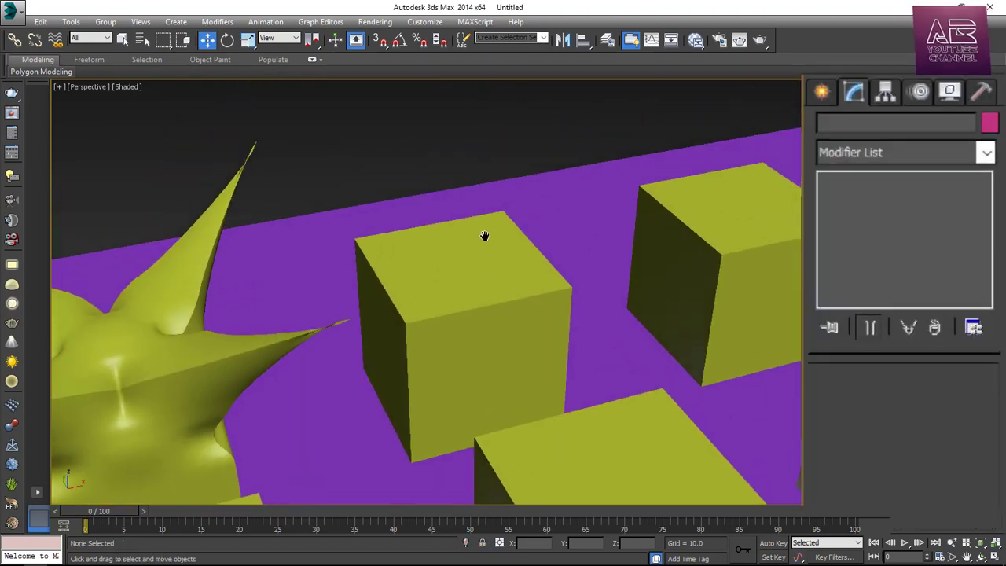
Add a Twist modifier to Box004 and set its Angle to 360.
left_click(485, 233)
key("z")
left_click(987, 152)
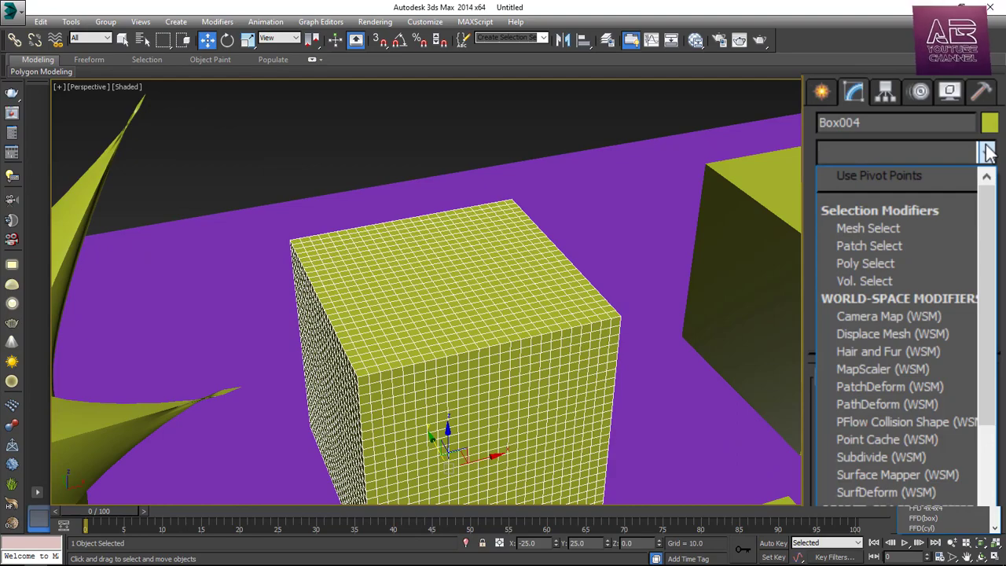
key("t")
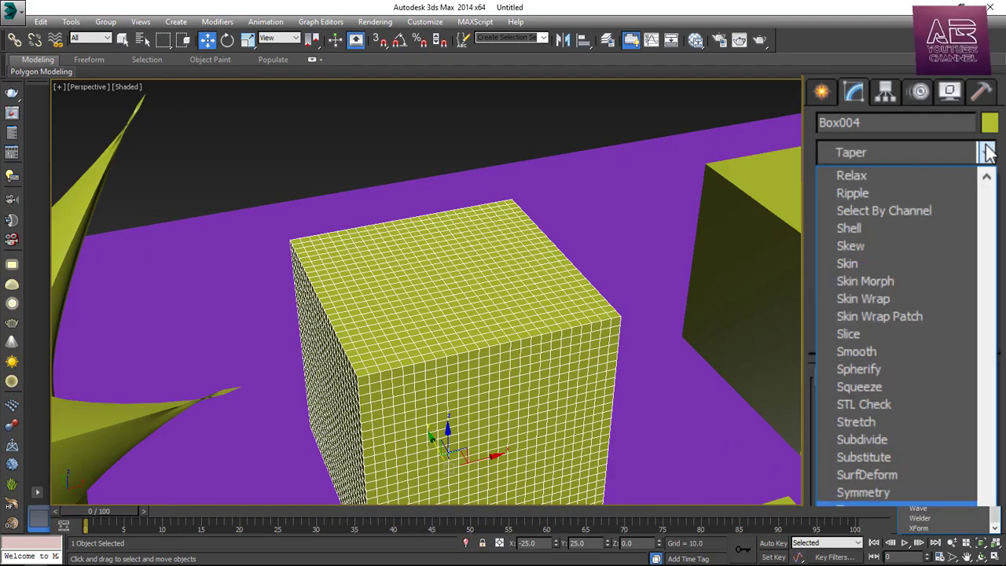
left_click(948, 401)
mouse_move(946, 402)
left_mouse_down()
mouse_move(975, 151)
mouse_move(899, 417)
left_mouse_up()
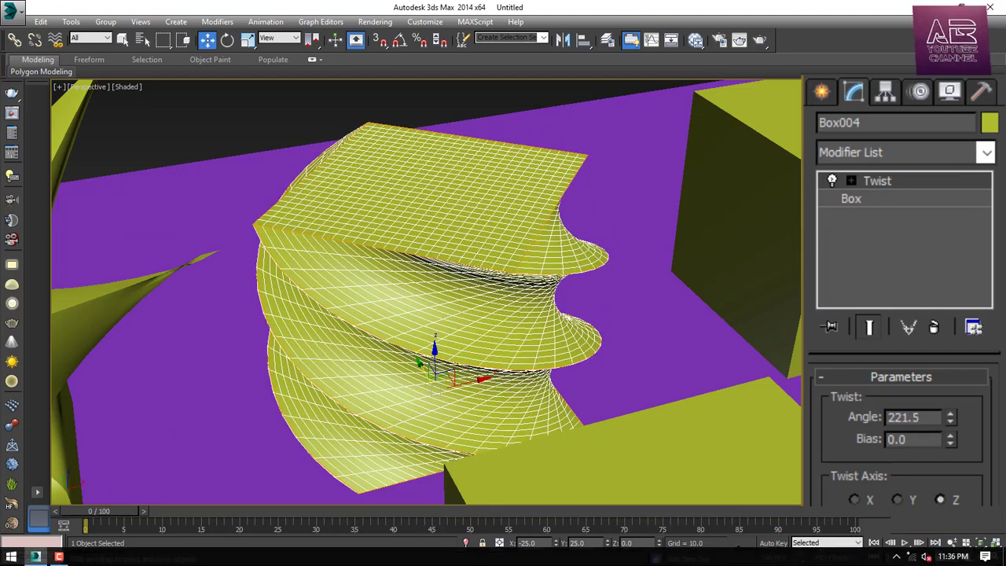
double_click(930, 417)
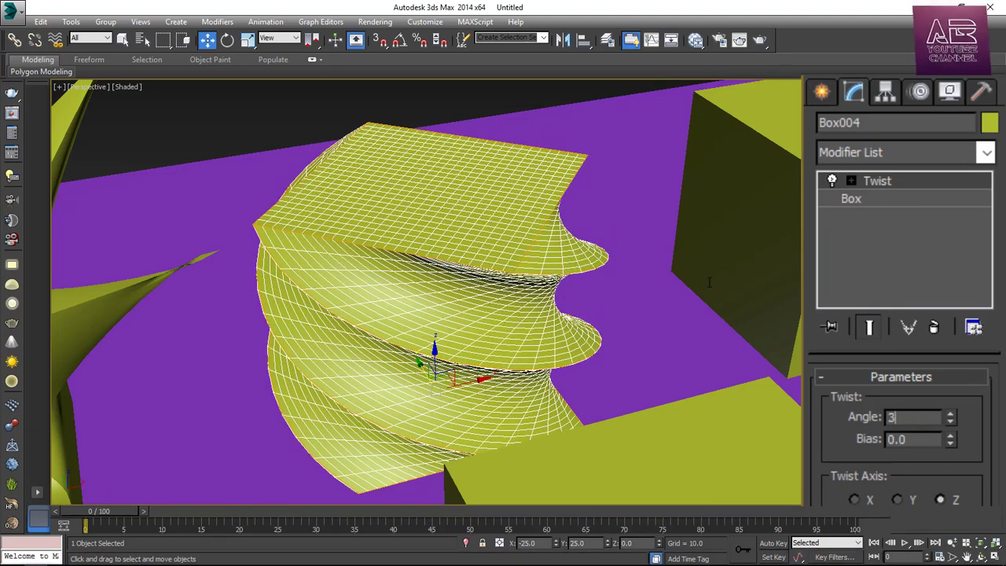
type("360")
key("Return")
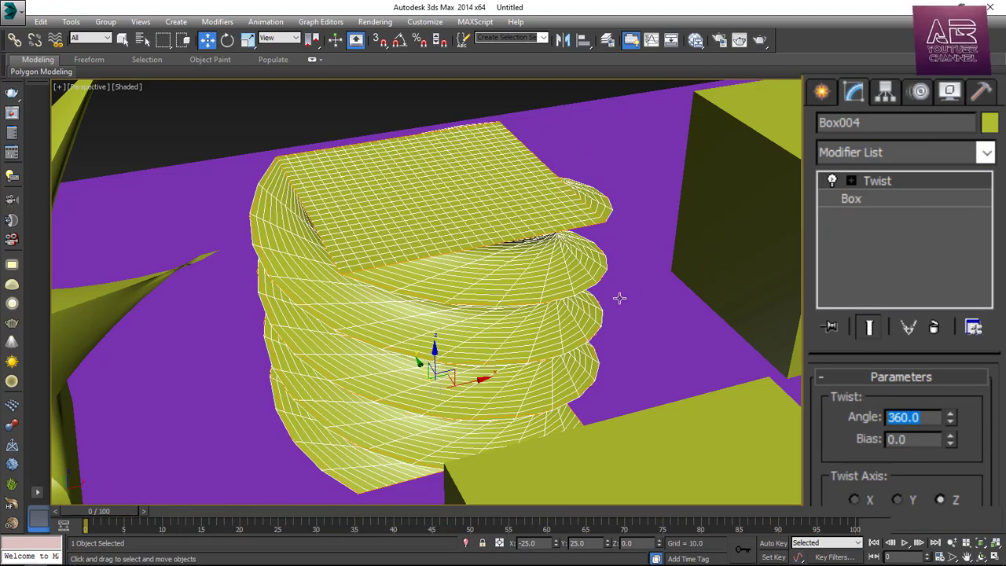
Pan, zoom and orbit to a frontal view of the twisted Box004.
left_click(618, 332)
middle_click_drag(618, 333, 638, 315)
scroll(653, 294, "up", 2)
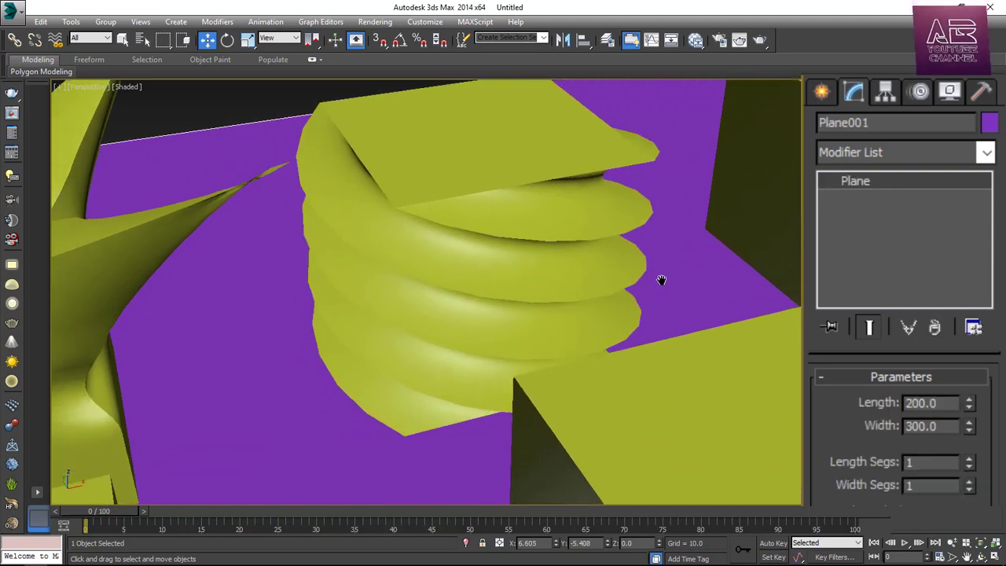
scroll(622, 255, "up", 5)
scroll(625, 157, "down", 3)
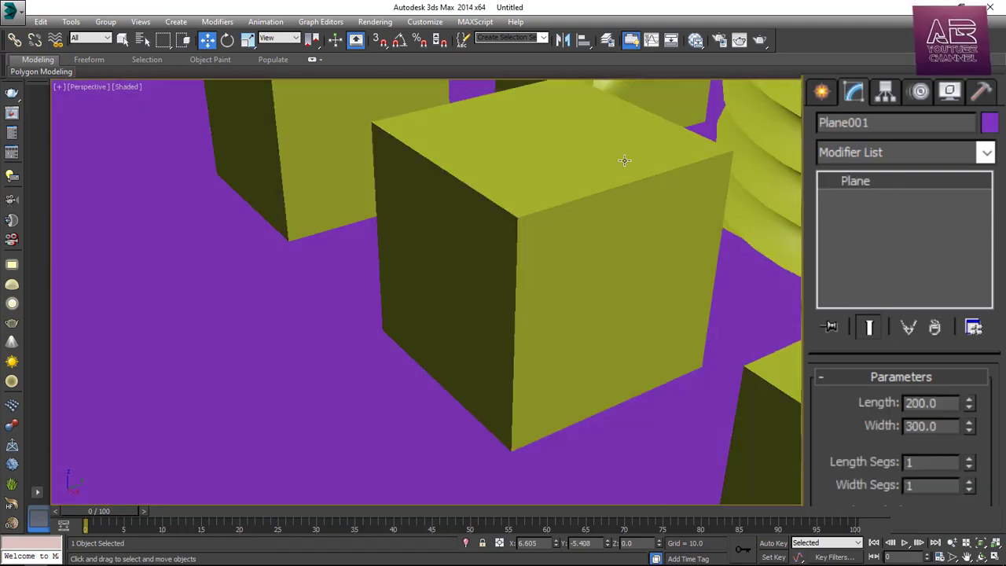
scroll(661, 150, "down", 3)
scroll(524, 262, "down", 3)
left_click(534, 312)
mouse_move(534, 312)
middle_mouse_down("alt")
mouse_move(712, 276)
mouse_move(680, 307)
middle_mouse_up("alt")
Try Twist Axis X and Y on Box004, then return it to Z.
left_click(680, 307)
left_click(485, 336)
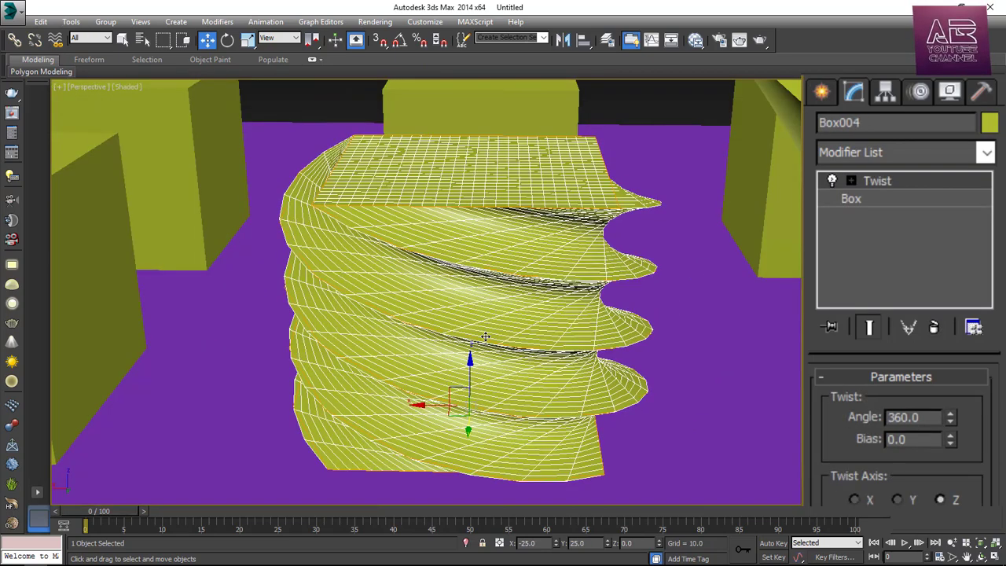
scroll(932, 154, "down", 5)
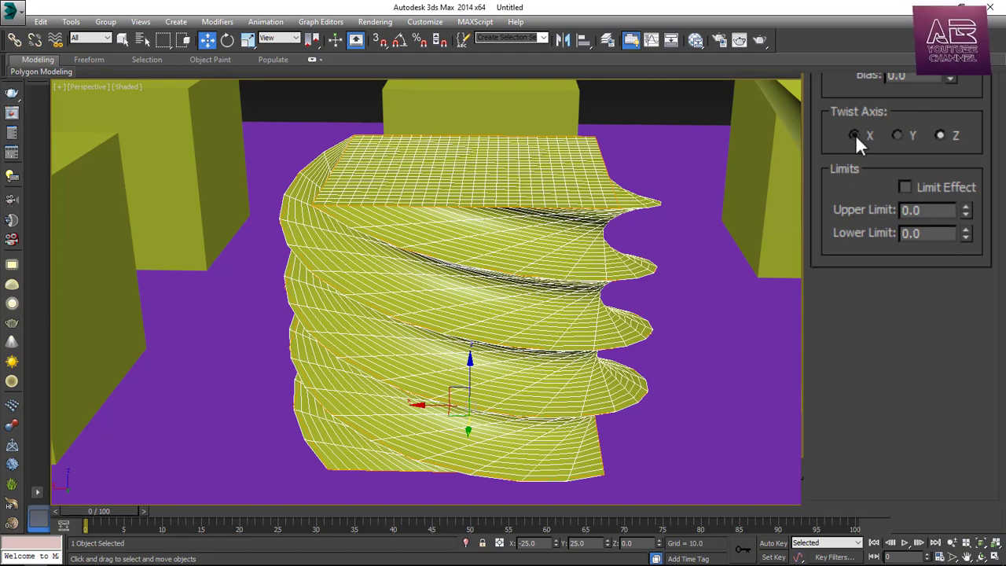
left_click(856, 134)
left_click(904, 135)
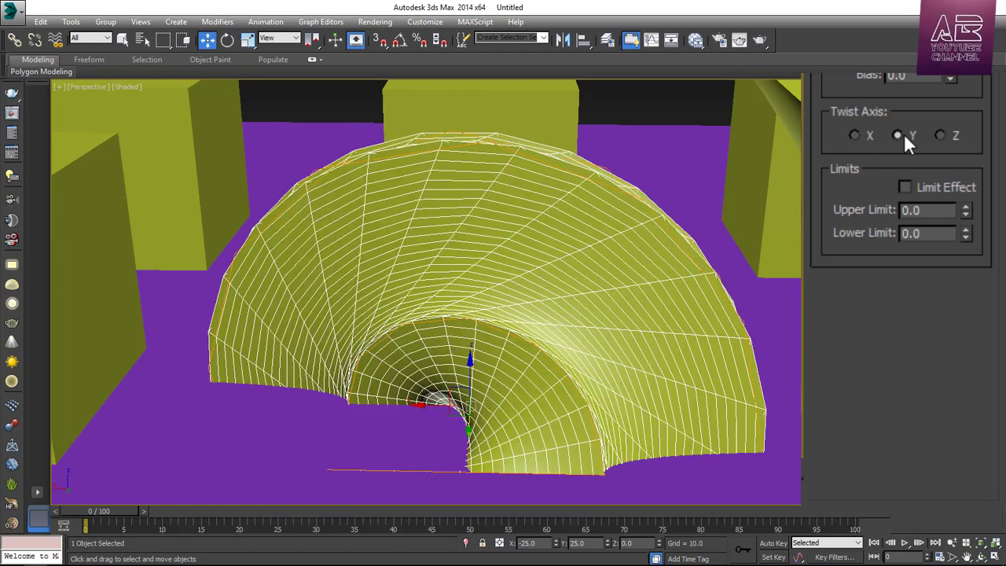
left_click(959, 135)
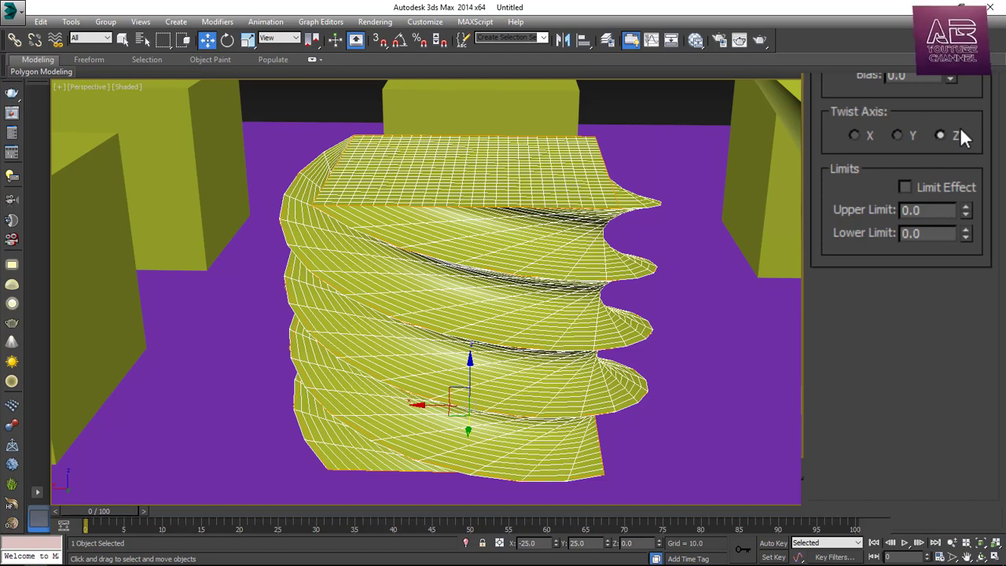
Enable Limit Effect with Upper 16.643 and Lower 7.08, then turn it off again.
left_click(910, 189)
mouse_move(966, 210)
left_mouse_down()
mouse_move(965, 157)
mouse_move(966, 200)
mouse_move(965, 181)
left_mouse_up()
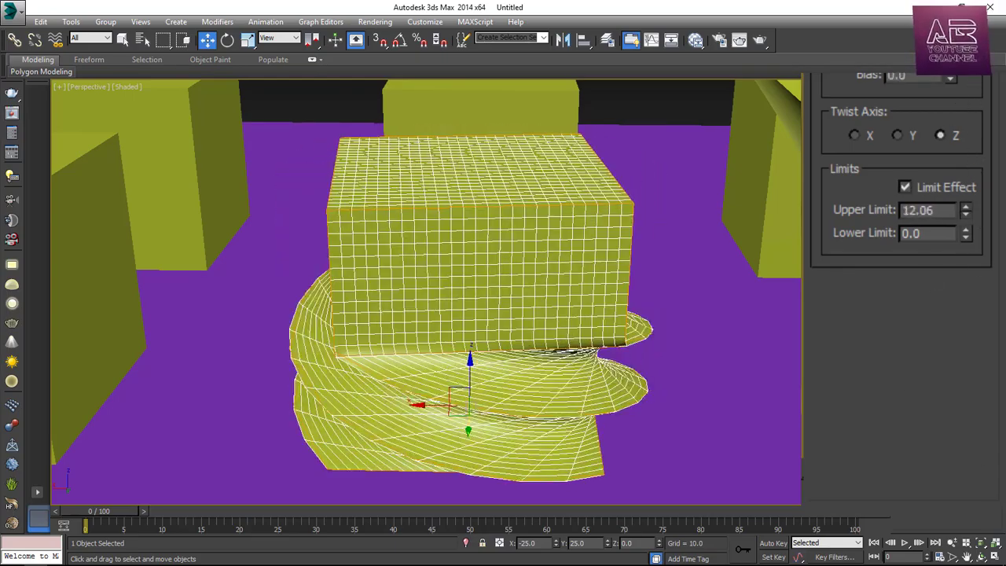
left_click(965, 230)
mouse_move(966, 233)
left_mouse_down()
mouse_move(1003, 203)
mouse_move(979, 418)
left_mouse_up()
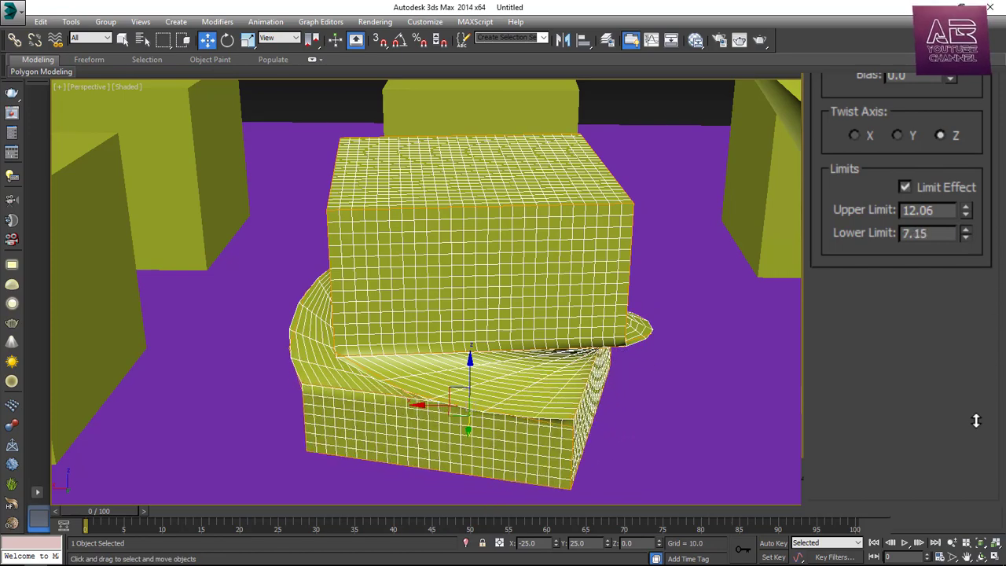
mouse_move(486, 275)
middle_mouse_down("alt")
mouse_move(475, 287)
mouse_move(472, 260)
mouse_move(482, 252)
mouse_move(472, 271)
mouse_move(483, 266)
middle_mouse_up("alt")
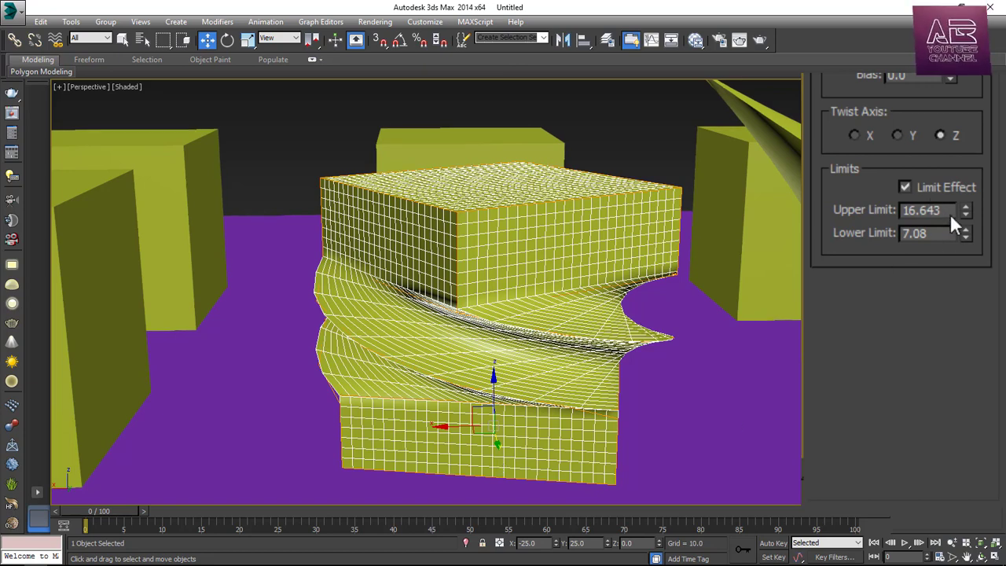
left_click(906, 187)
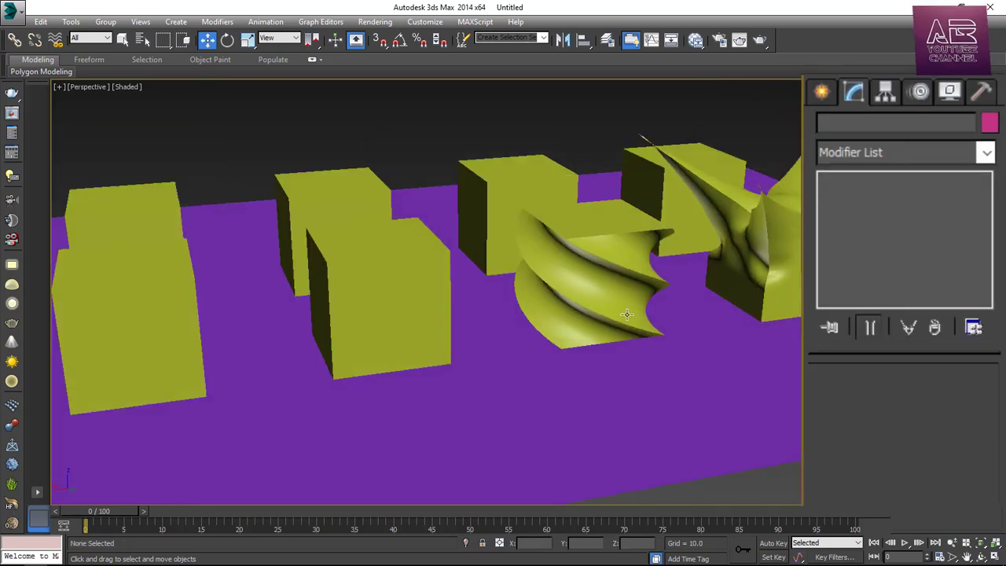
middle_click_drag(598, 299, 556, 317, "alt")
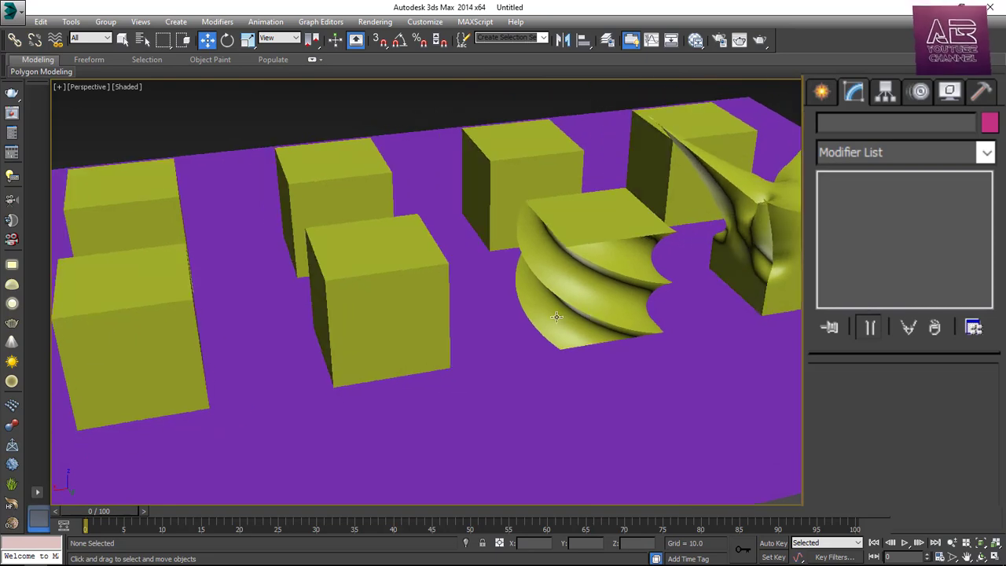
Add a Lattice modifier to Box006 from the Modifier List.
left_click(371, 320)
scroll(371, 320, "up", 3)
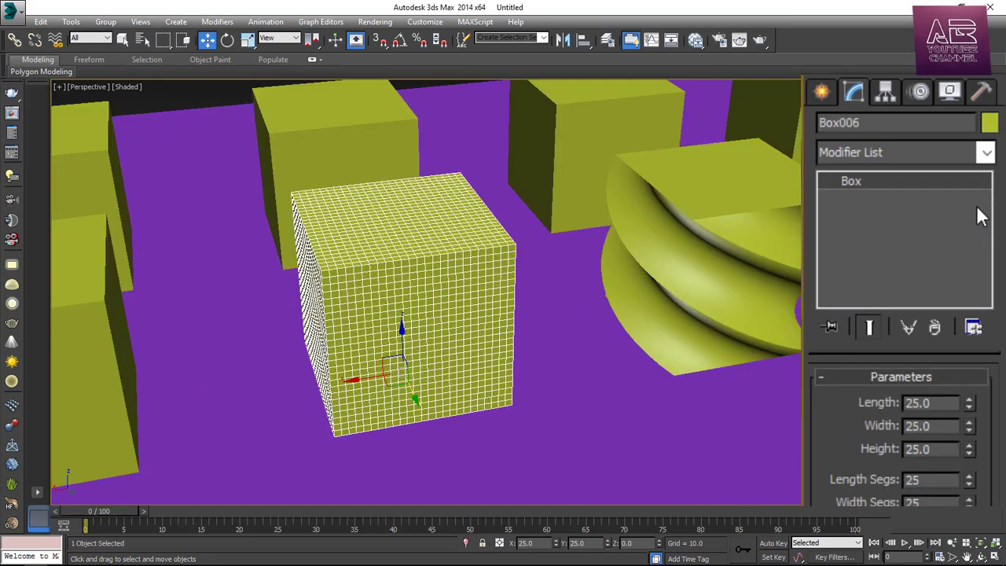
left_click(987, 153)
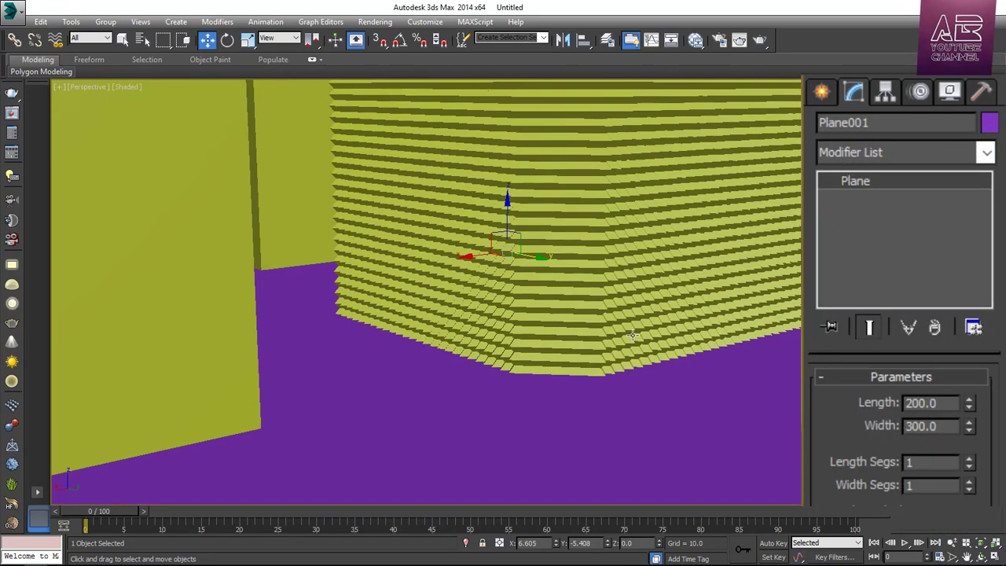
mouse_move(617, 353)
middle_mouse_down("alt")
mouse_move(600, 382)
mouse_move(610, 355)
middle_mouse_up("alt")
left_click(561, 331)
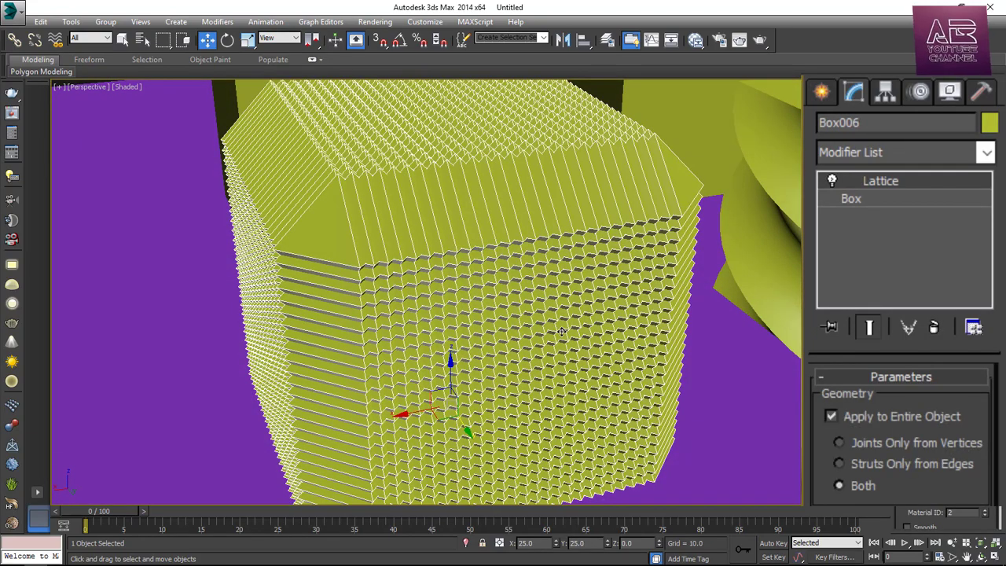
Set the lattice to Joints Only from Vertices with a joint radius of 0.25.
left_click(883, 443)
left_click(864, 470)
left_click(878, 438)
scroll(806, 354, "down", 5)
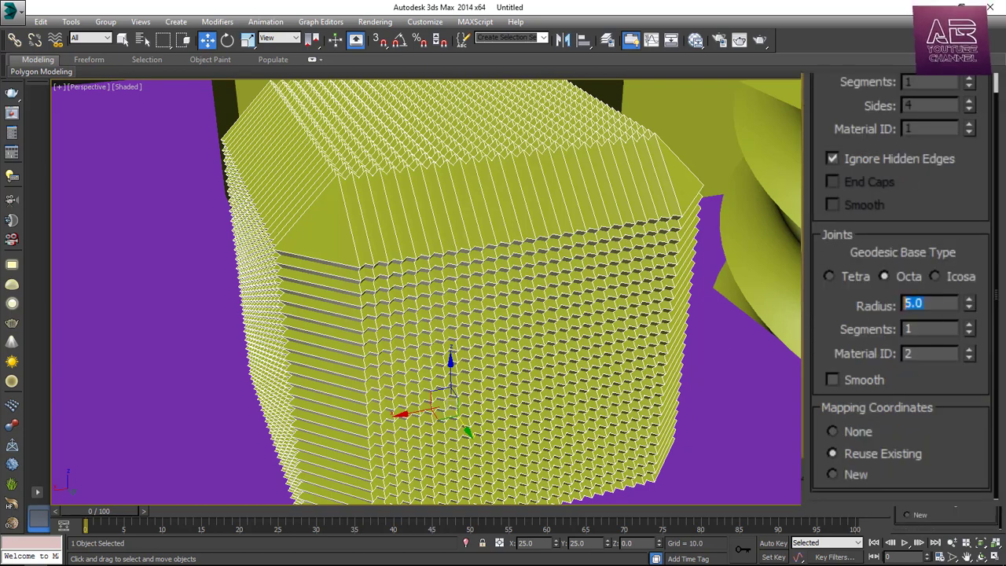
type("1")
key("Return")
type("0.25")
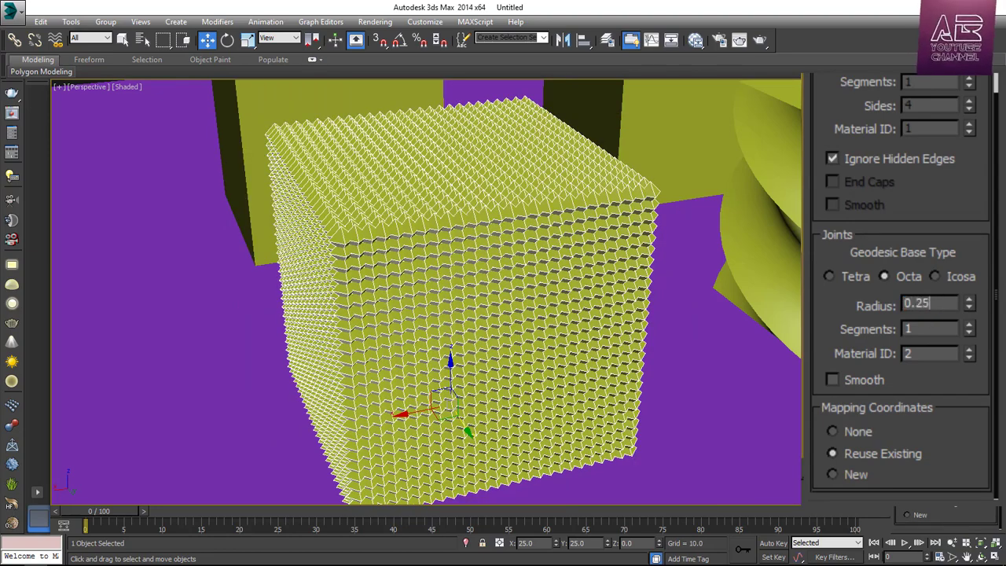
key("Return")
Orbit and zoom around Box006 to inspect the small octahedron joints.
scroll(672, 184, "up", 5)
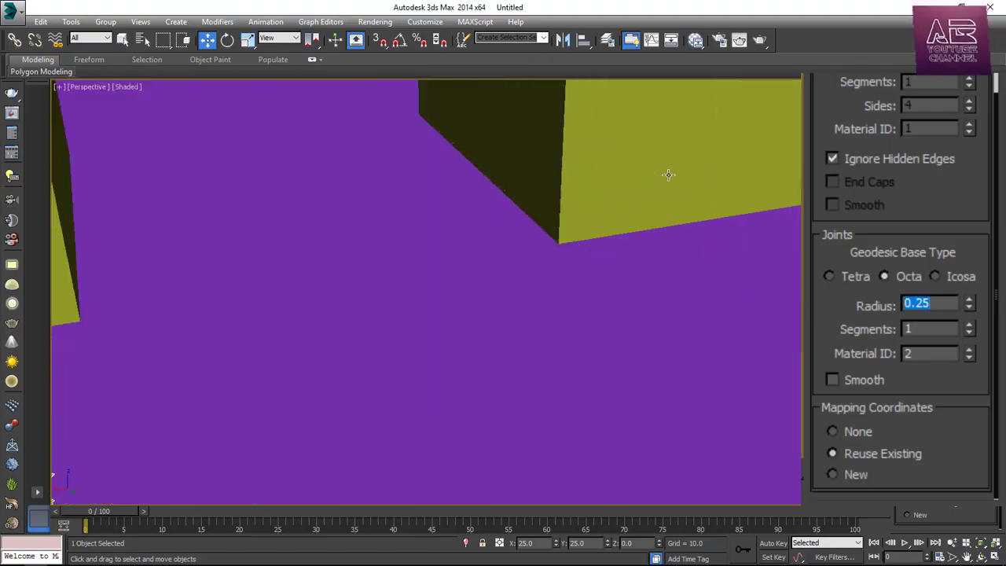
scroll(677, 197, "down", 3)
scroll(676, 220, "up", 2)
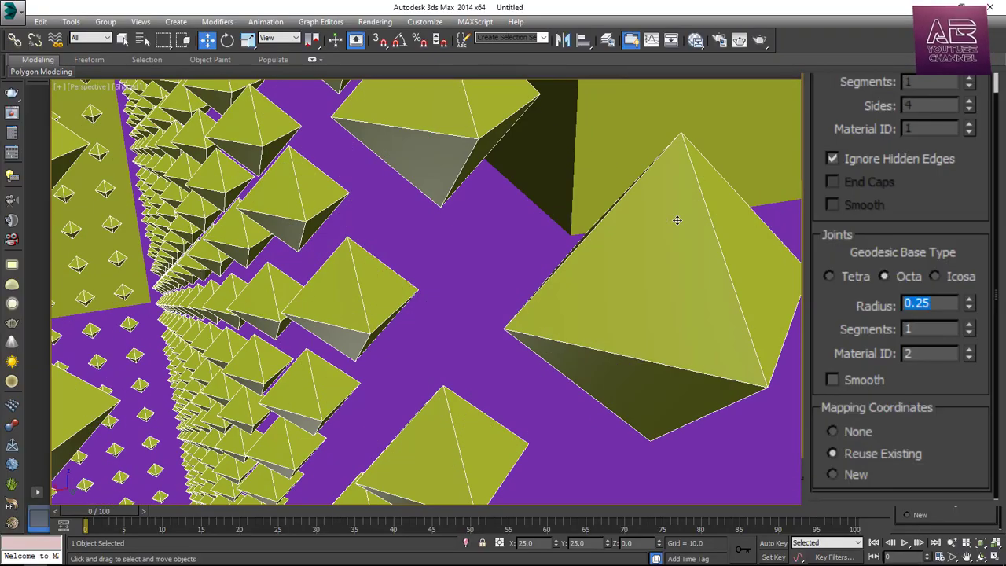
scroll(717, 230, "down", 5)
mouse_move(717, 230)
middle_mouse_down("alt")
mouse_move(641, 234)
mouse_move(663, 242)
mouse_move(693, 157)
mouse_move(687, 146)
middle_mouse_up("alt")
scroll(621, 133, "up", 3)
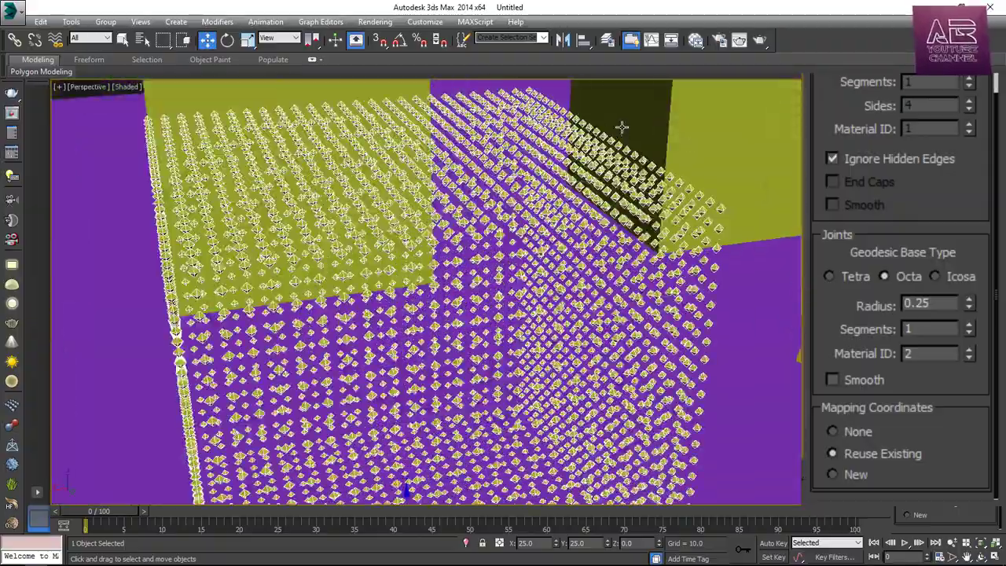
scroll(621, 130, "up", 2)
middle_click_drag(657, 229, 723, 280, "alt")
scroll(692, 251, "down", 2)
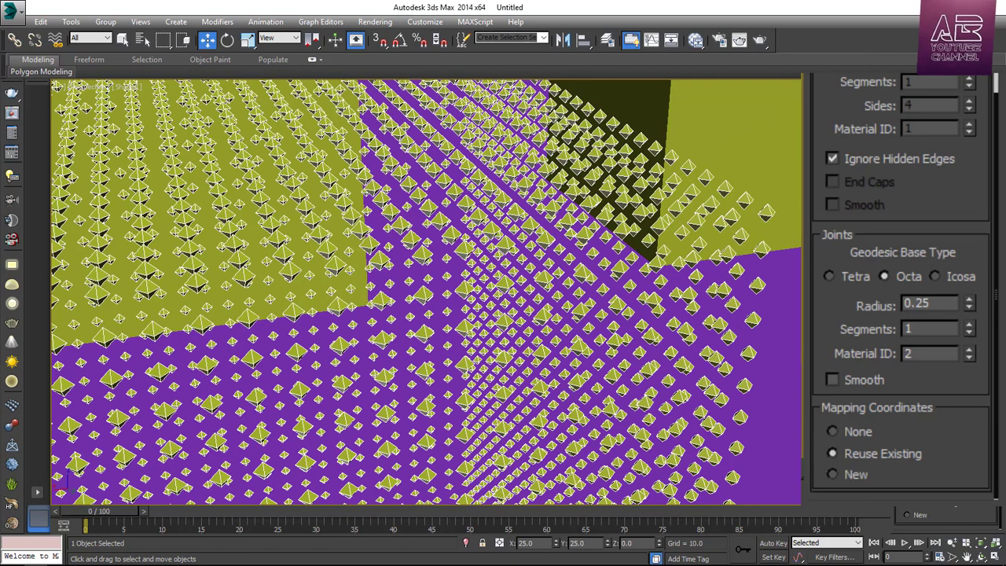
Try Tetra, Octa and Icosa joint bases, settling on Icosa with segments reset to 1.
left_click(831, 275)
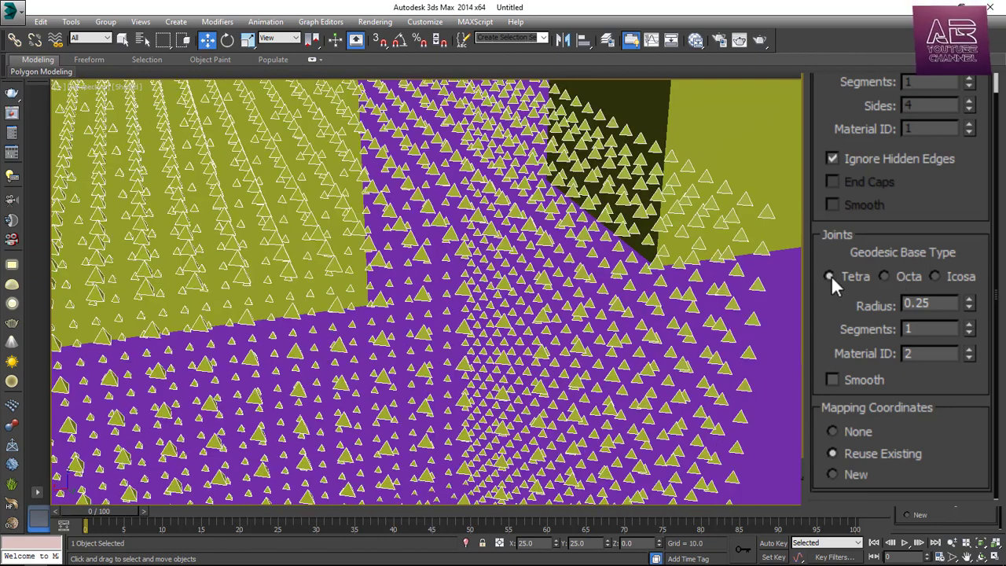
left_click(910, 279)
left_click(972, 286)
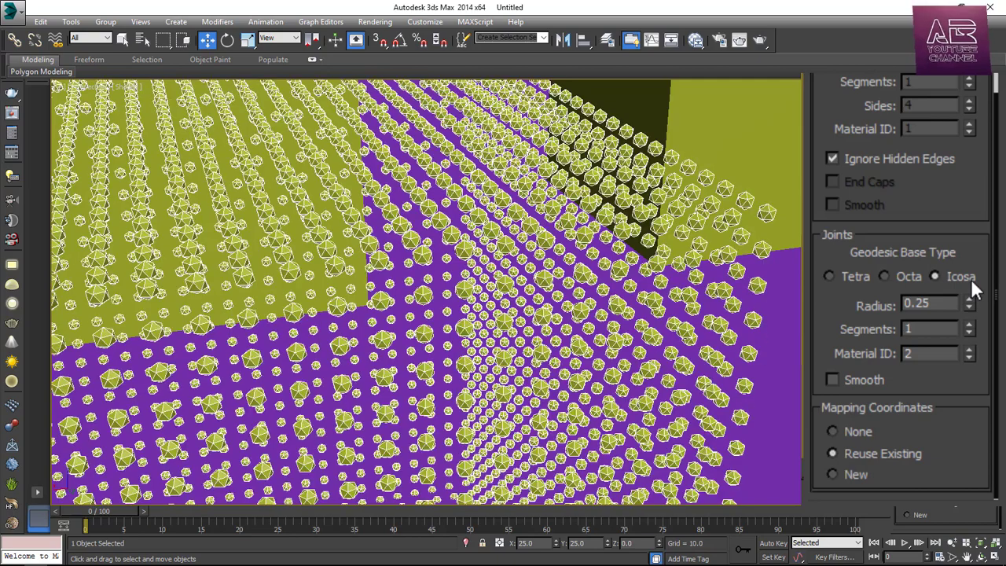
left_click(969, 325)
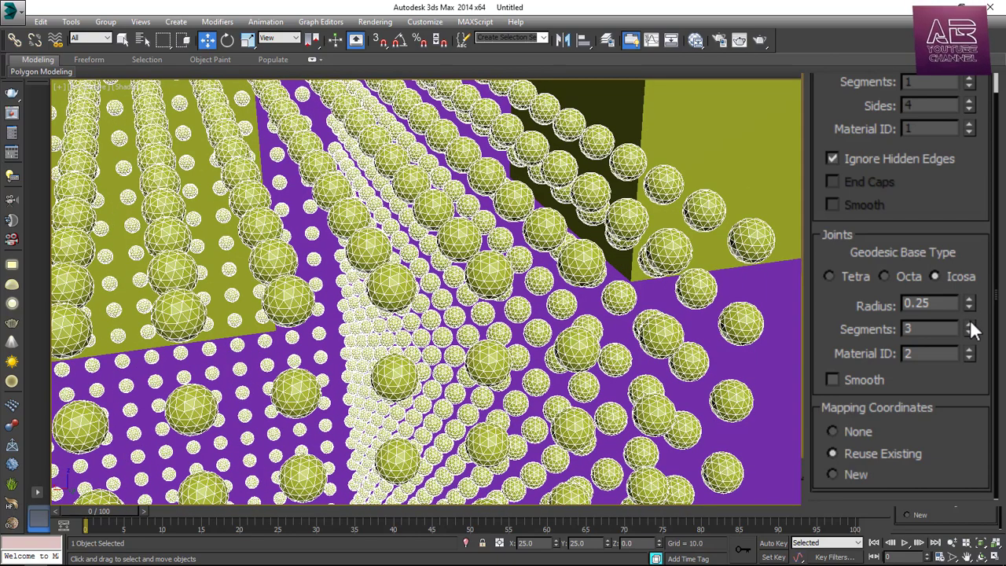
left_click(969, 325)
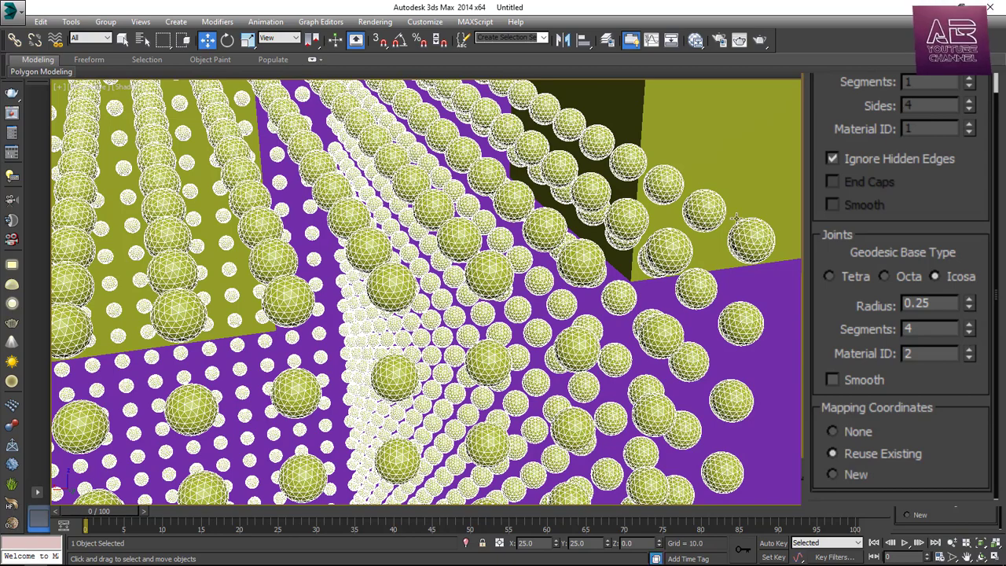
scroll(753, 229, "up", 5)
scroll(749, 252, "down", 5)
right_click(969, 333)
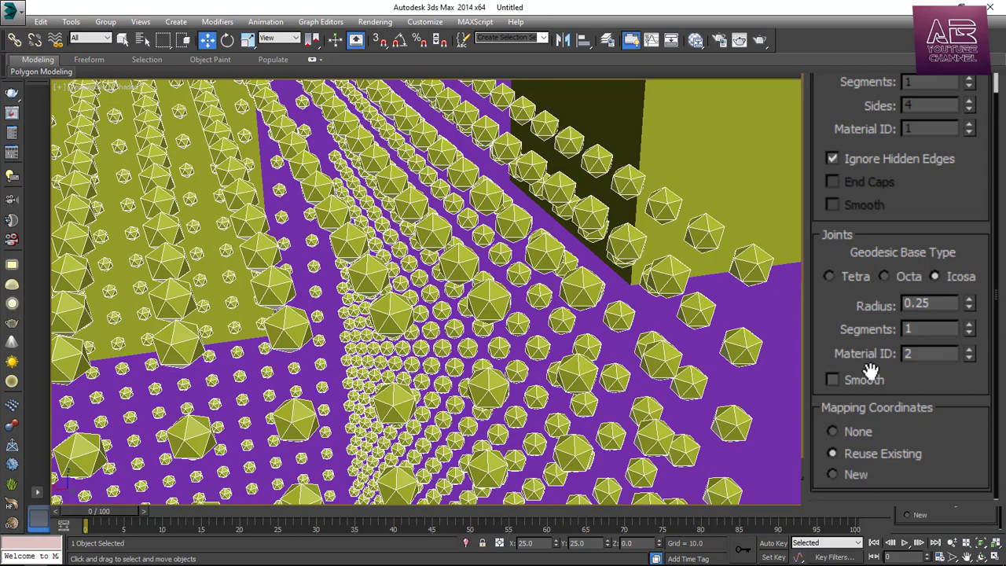
Test smooth-shaded joints with 3 geodesic segments on Box006.
left_click(831, 375)
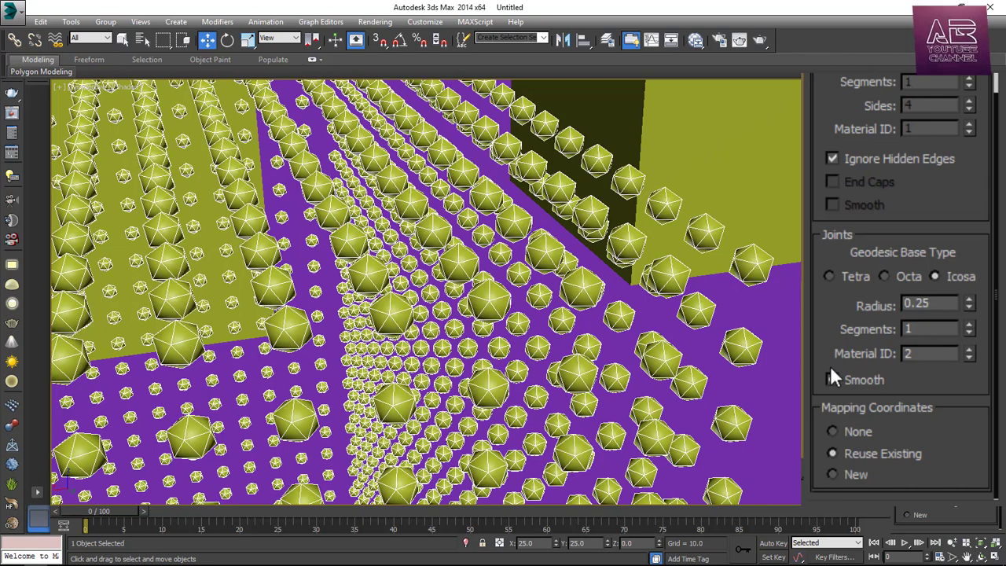
left_click(393, 363)
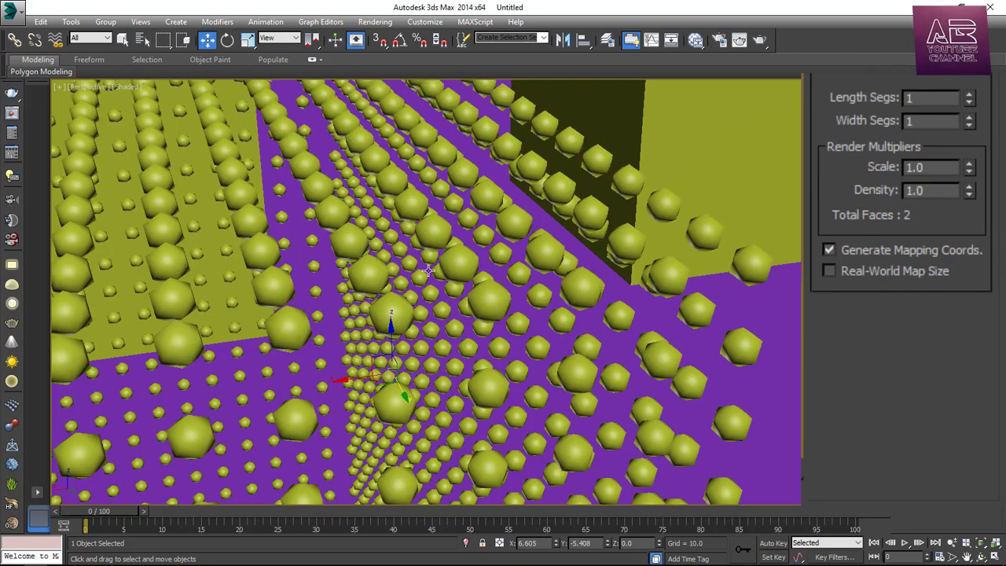
left_click(747, 269)
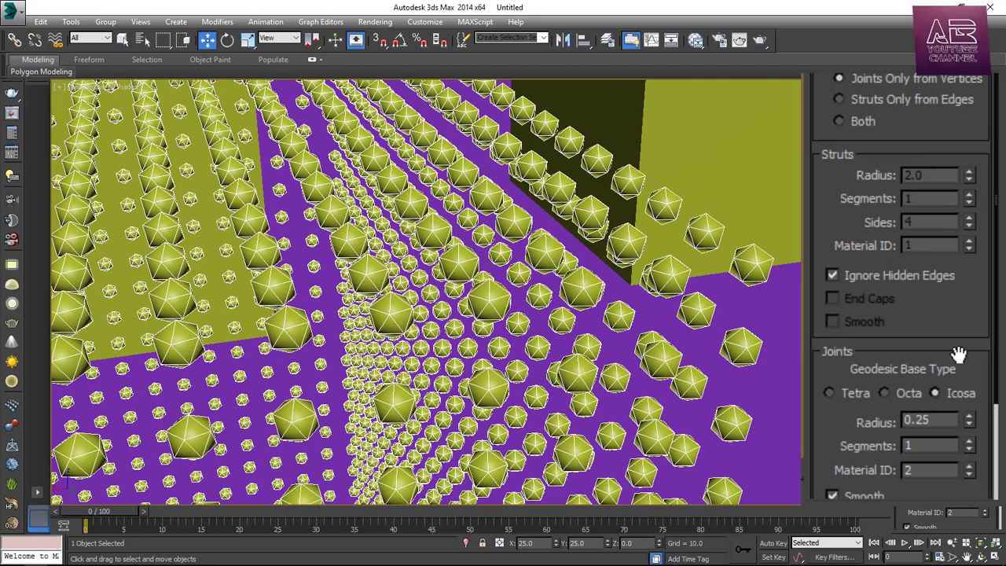
double_click(908, 445)
key("Return")
left_click(377, 368)
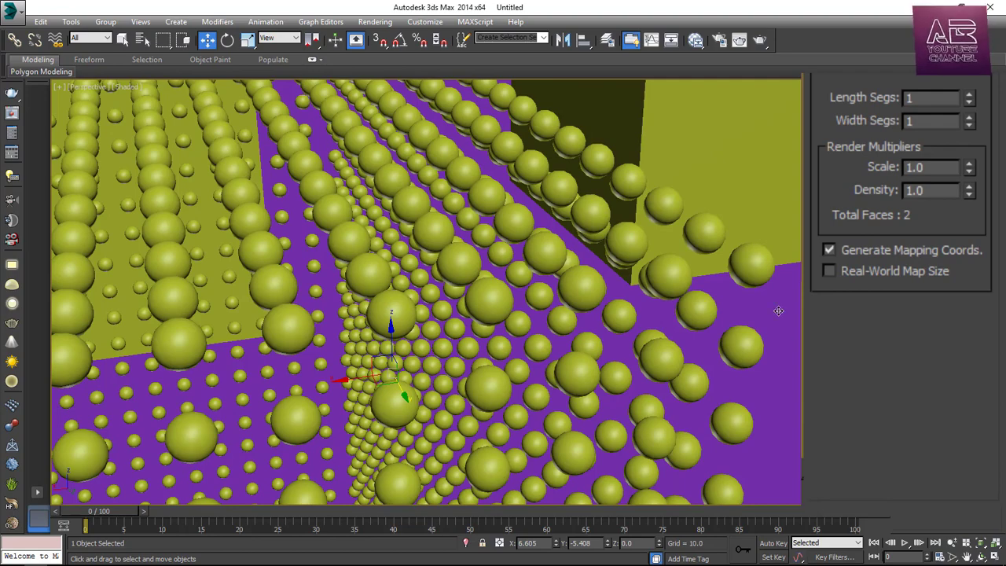
key("ctrl+z")
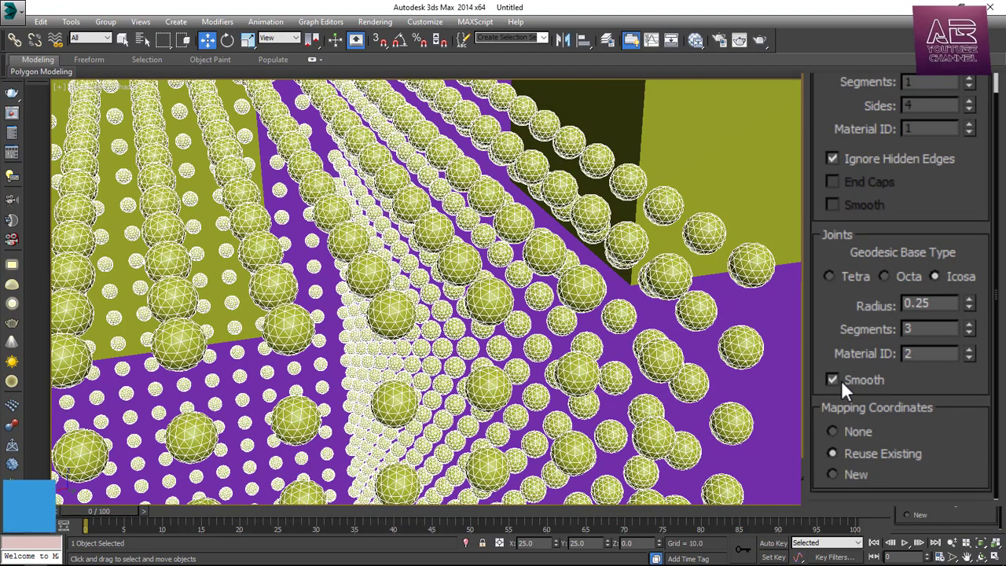
Turn joint smoothing off and set Geodesic Segments back to 1.
left_click(838, 380)
double_click(913, 329)
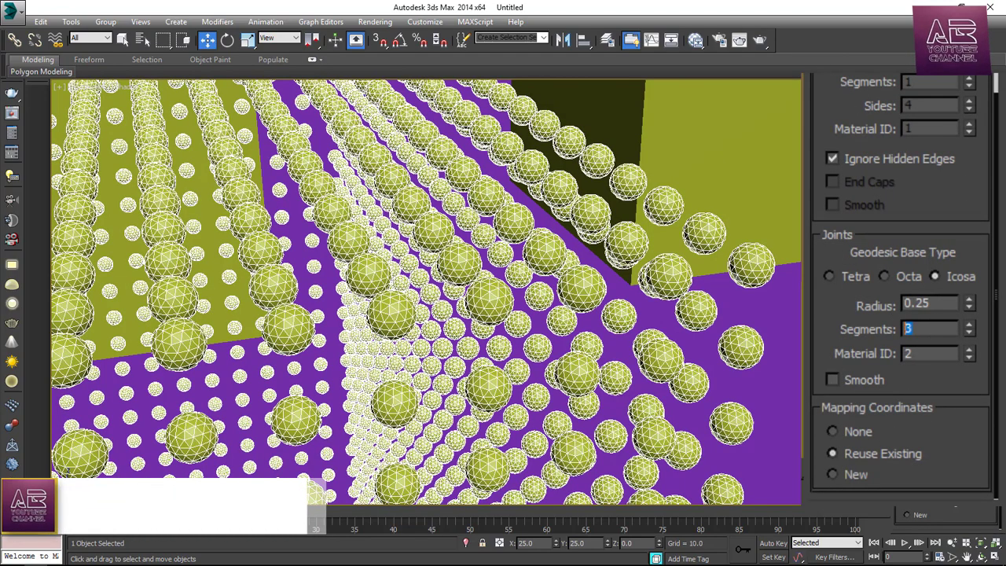
type("1")
key("Return")
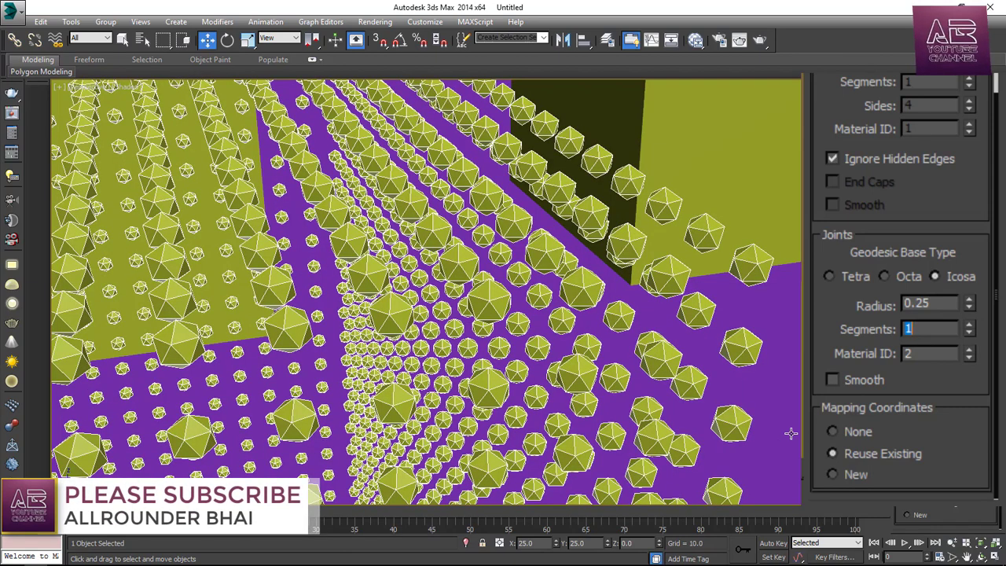
scroll(917, 186, "up", 10)
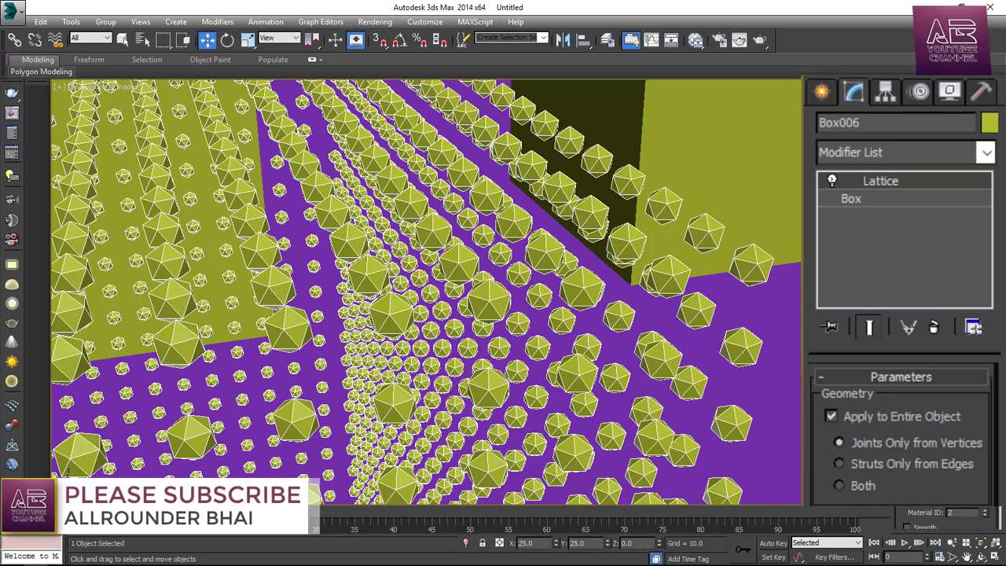
Build the lattice from struts only along edges, with a strut radius of 0.25.
left_click(869, 464)
scroll(870, 464, "down", 5)
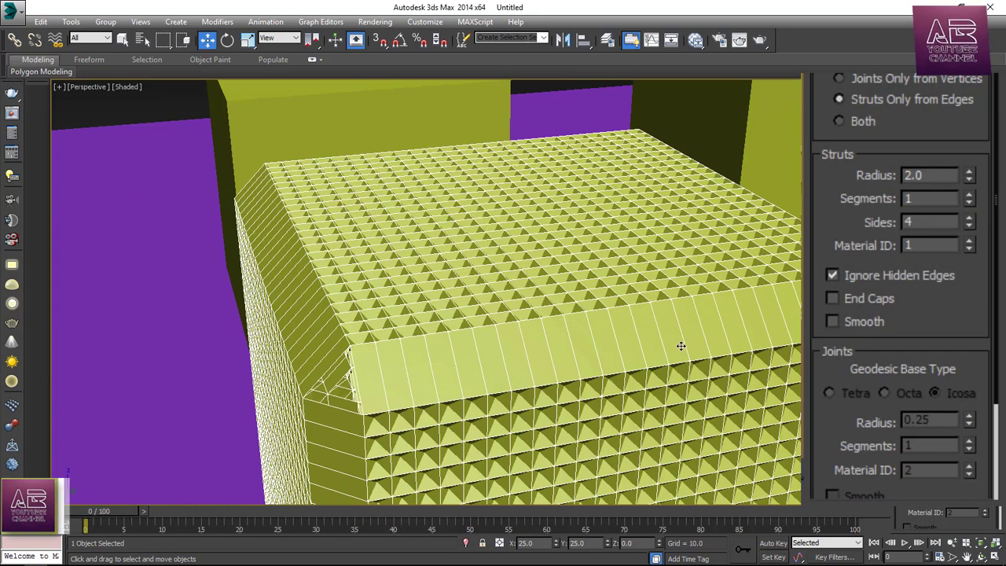
scroll(944, 299, "down", 1)
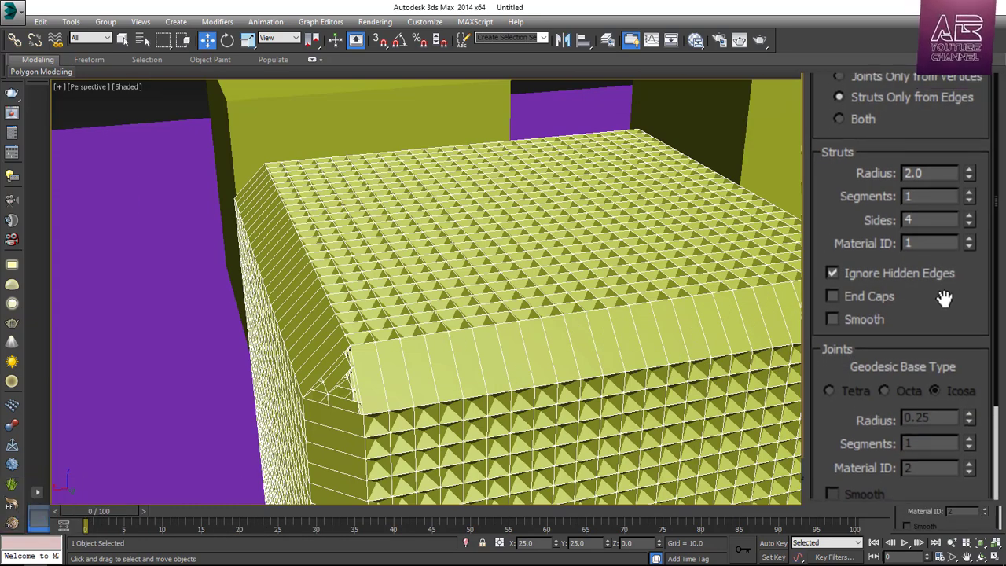
double_click(918, 171)
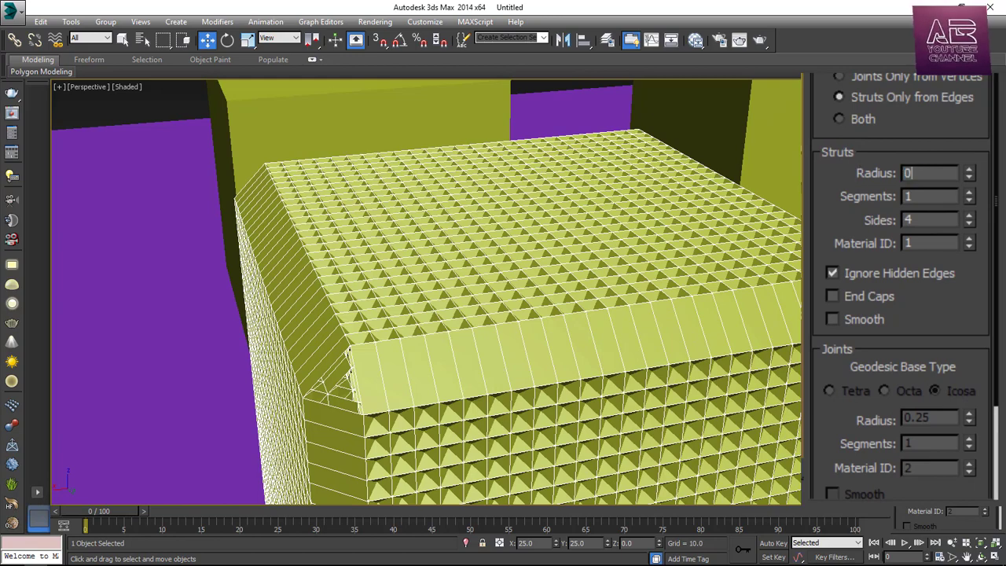
type("0.25")
key("Return")
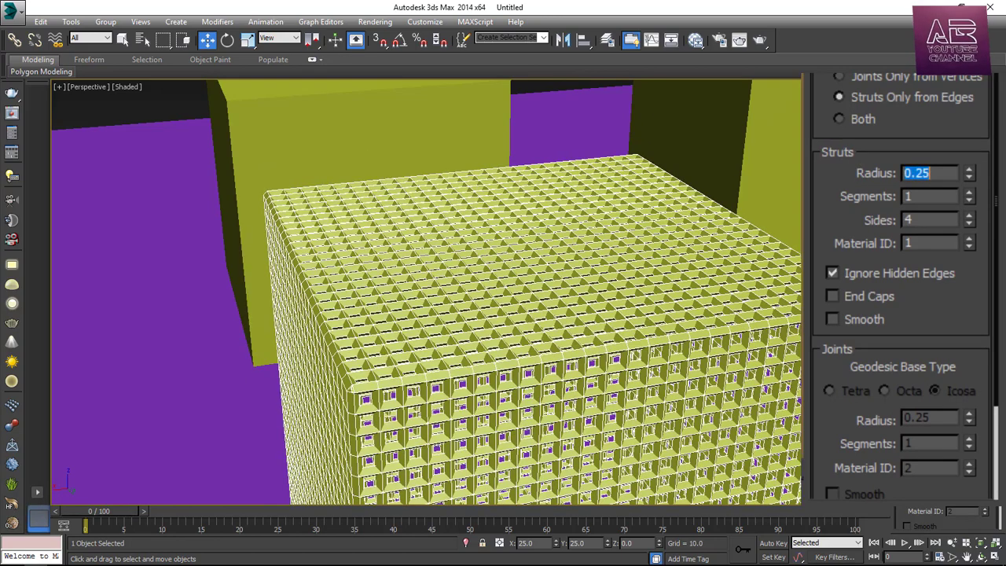
Test strut segments at 2, 3 and 4, then reset segments to 1.
scroll(798, 110, "up", 5)
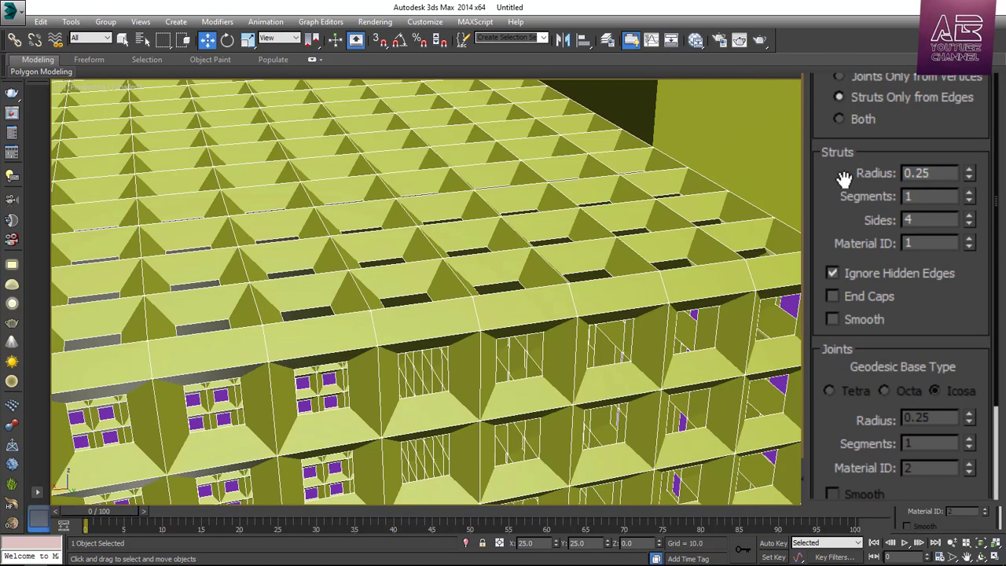
left_click(971, 192)
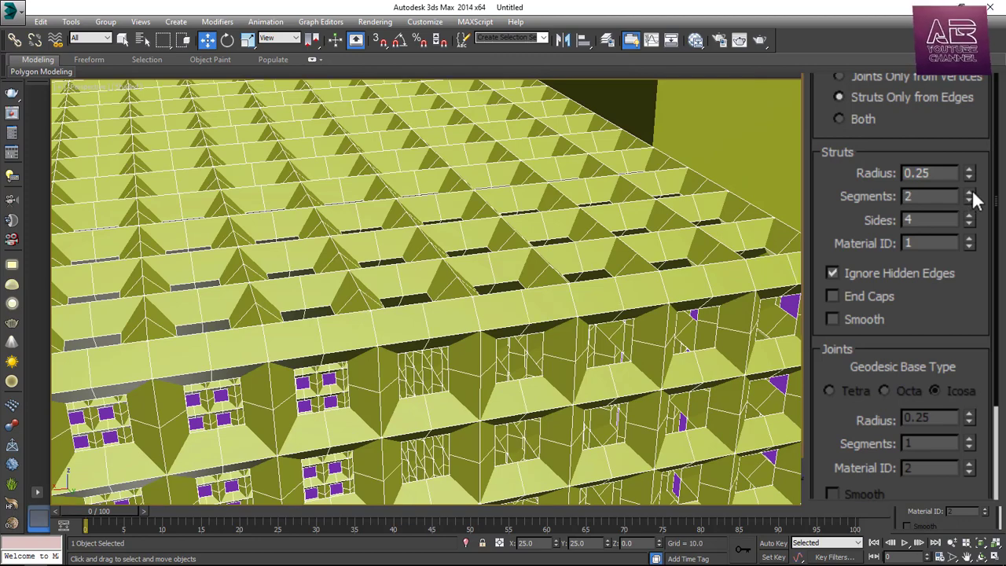
left_click(970, 192)
left_click(971, 193)
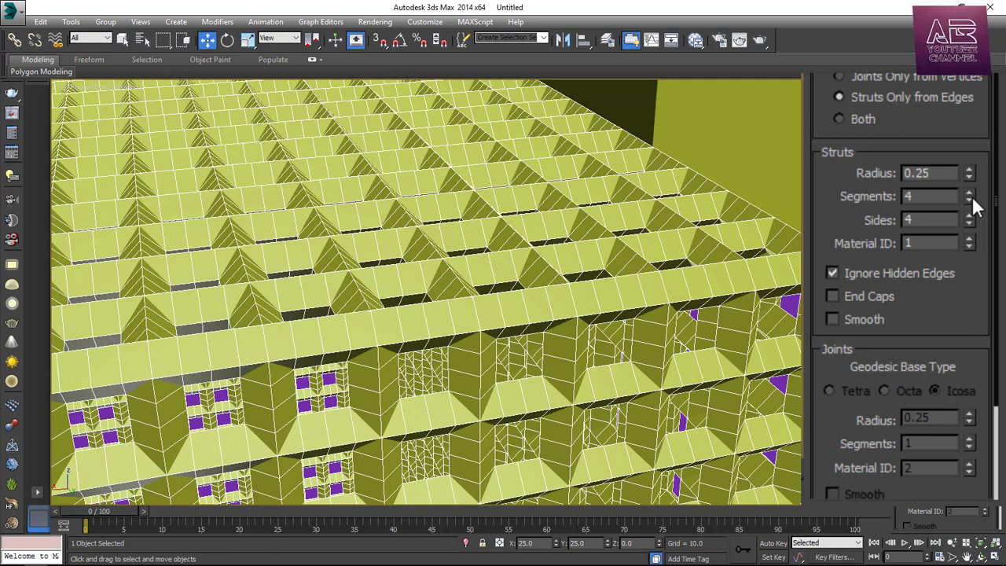
right_click(972, 195)
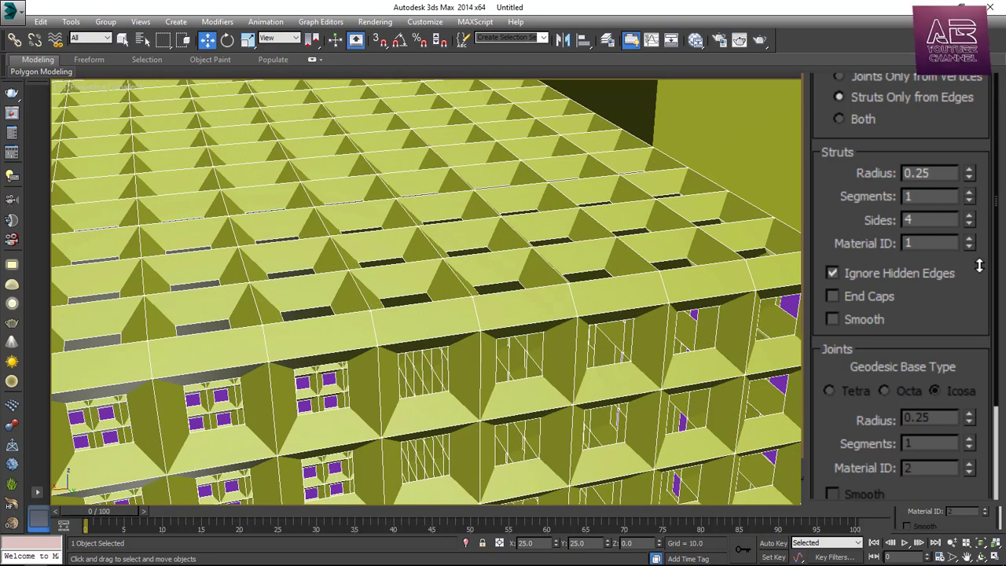
Set the strut sides to 22 for rounded tubes.
left_click(970, 224)
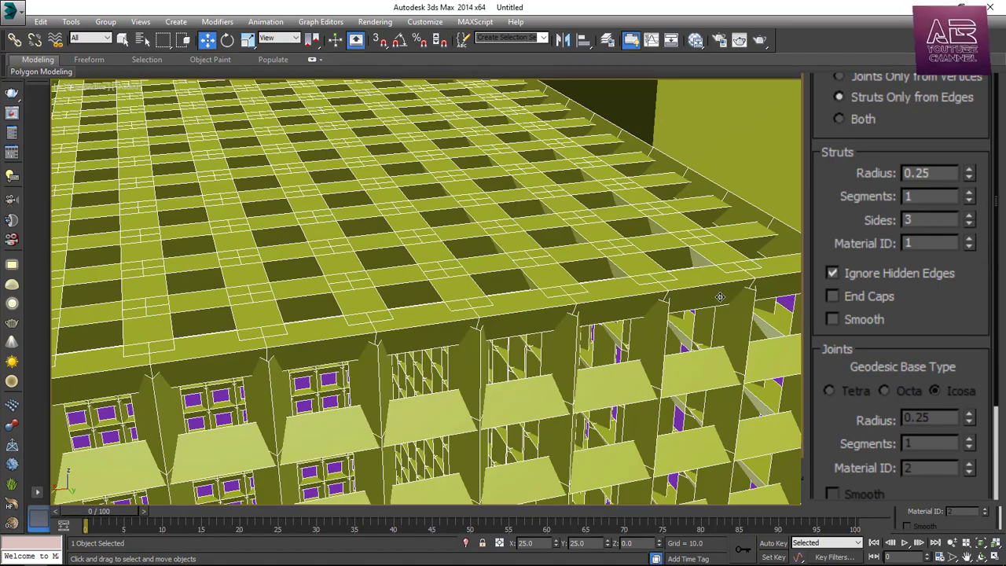
left_click_drag(970, 219, 973, 172)
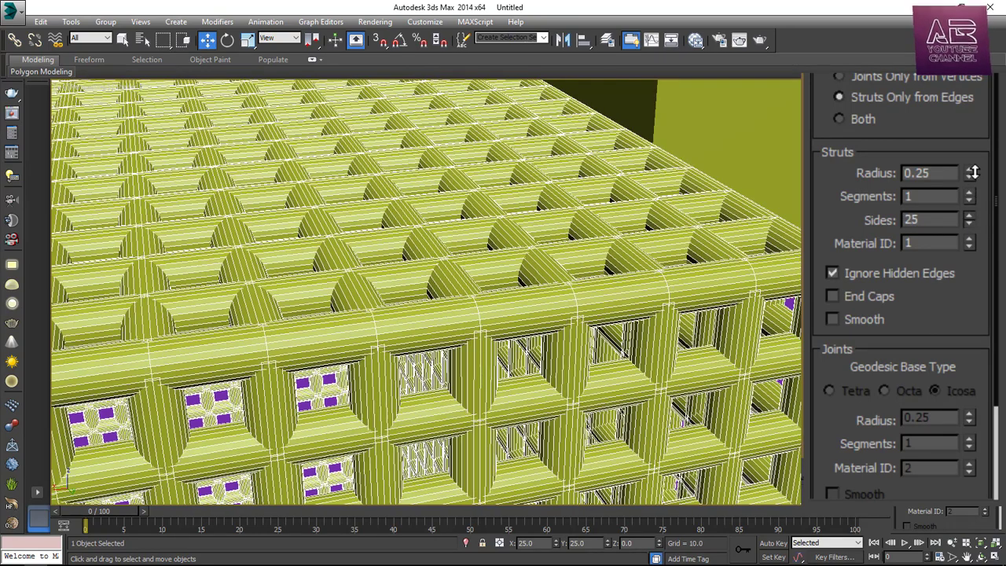
left_click_drag(928, 221, 889, 222)
type("2")
type("2")
scroll(947, 105, "down", 3)
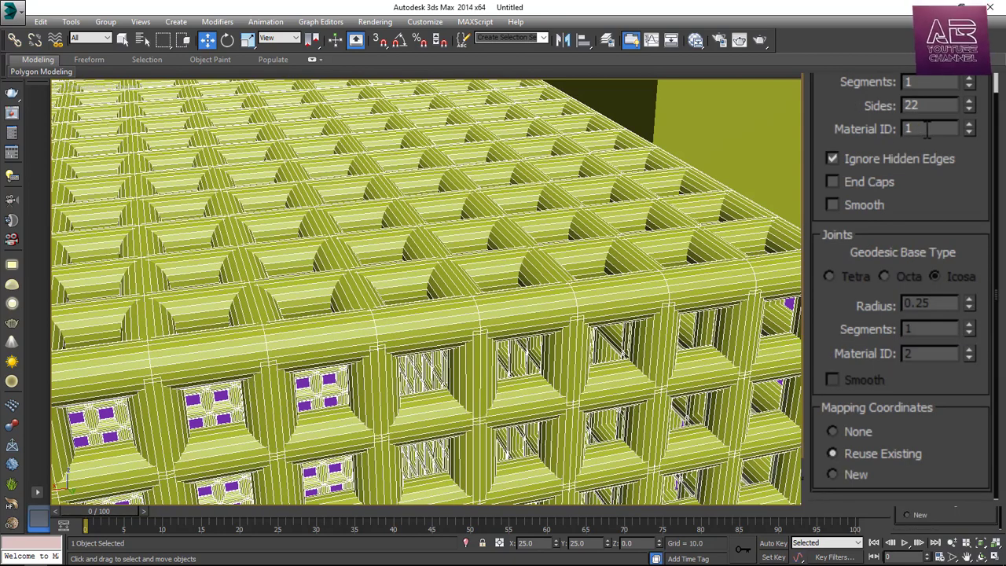
Try end caps and smoothing on the struts, then remove the caps.
scroll(818, 90, "up", 1)
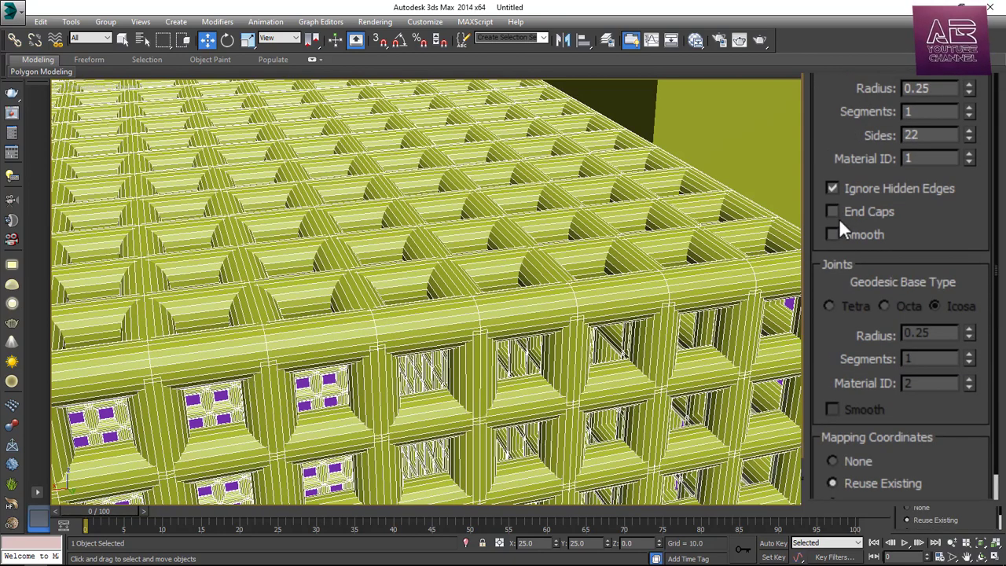
scroll(765, 288, "up", 3)
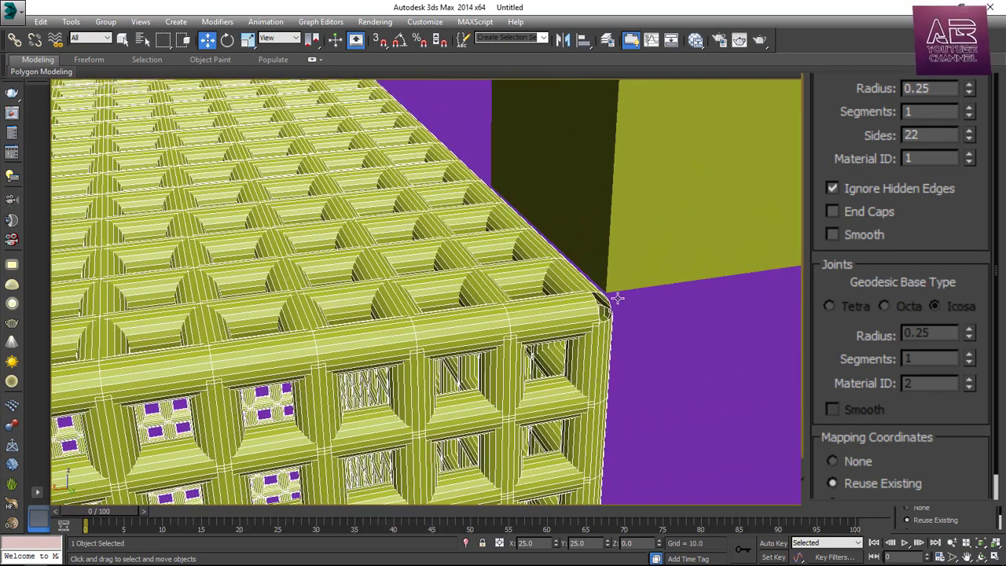
scroll(613, 299, "up", 3)
scroll(650, 290, "up", 2)
scroll(651, 290, "up", 3)
scroll(635, 288, "up", 1)
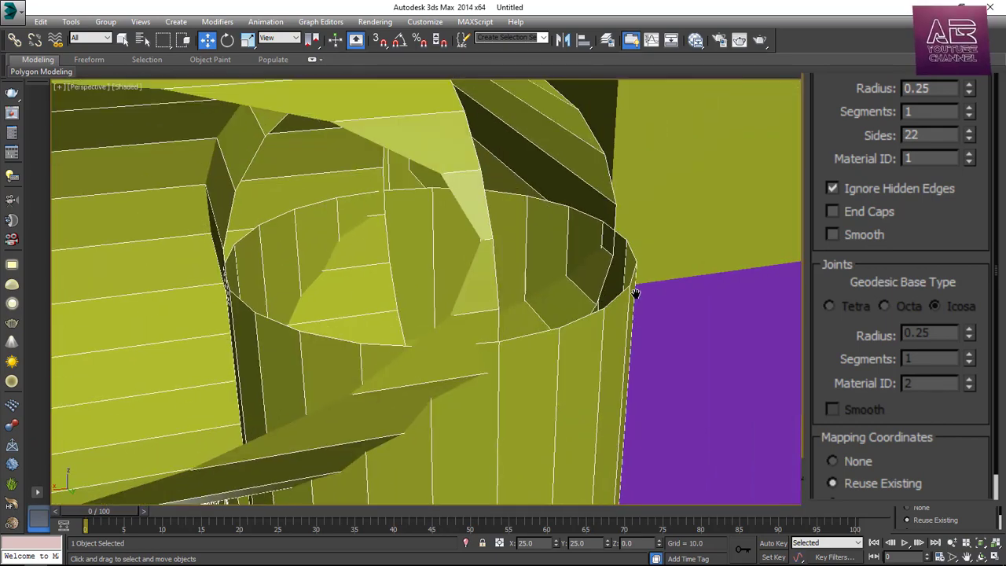
scroll(327, 377, "up", 2)
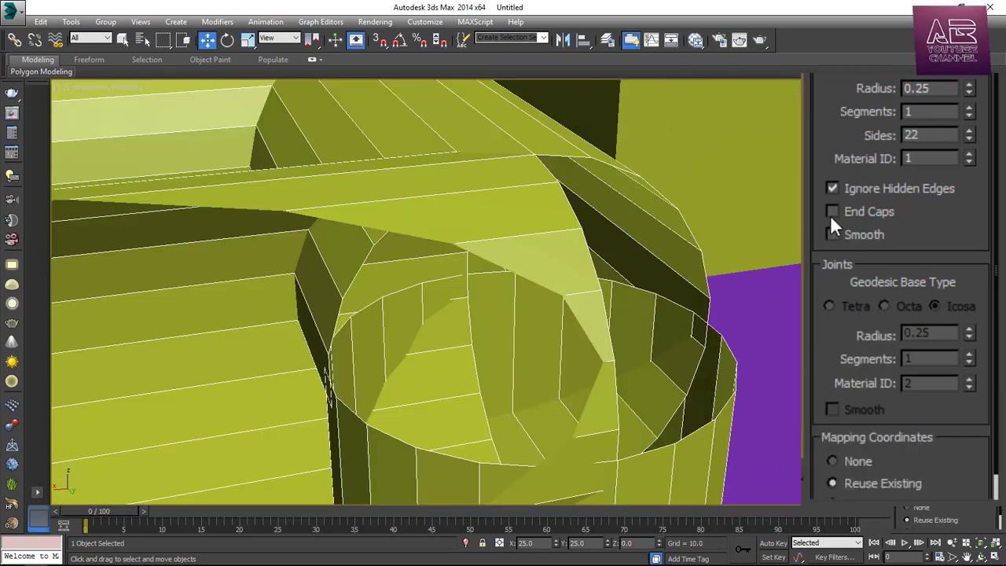
left_click(833, 212)
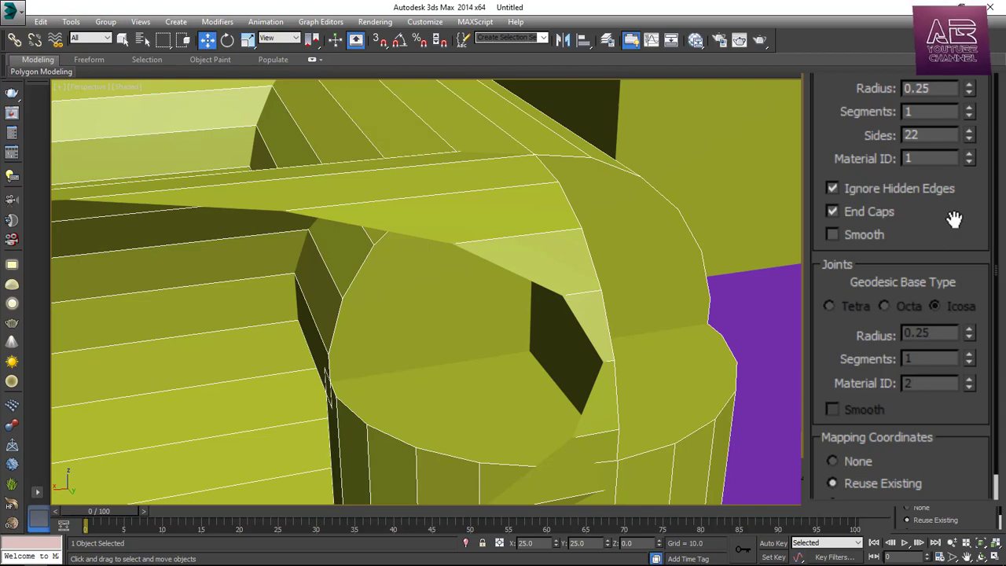
left_click(833, 235)
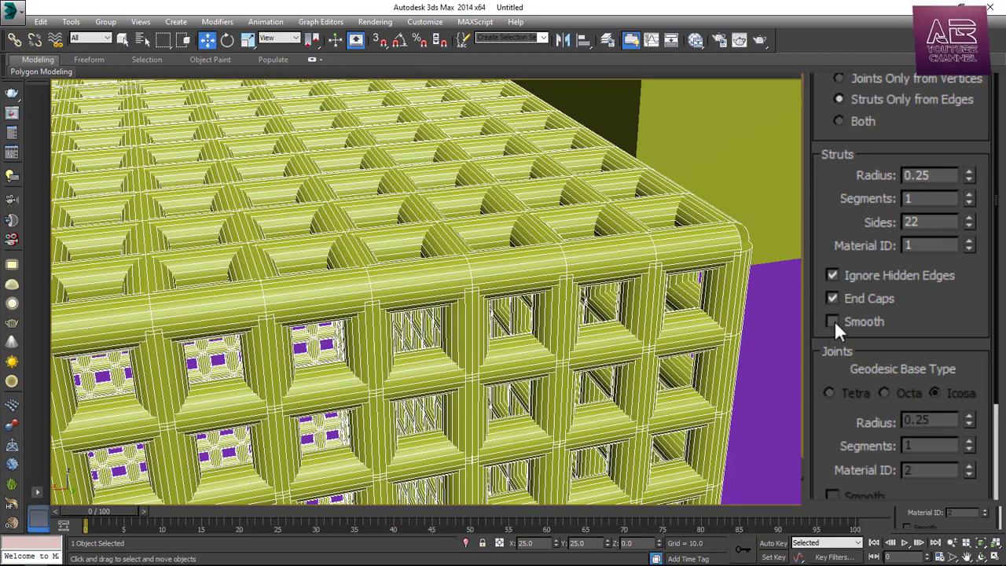
left_click(834, 298)
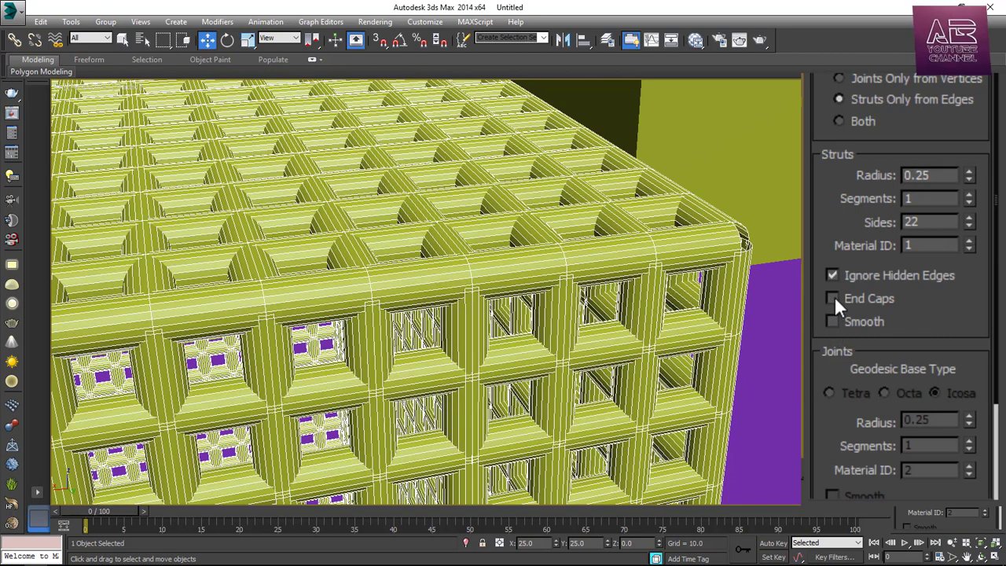
Generate both joints and struts and look closer at a lattice corner.
left_click(868, 121)
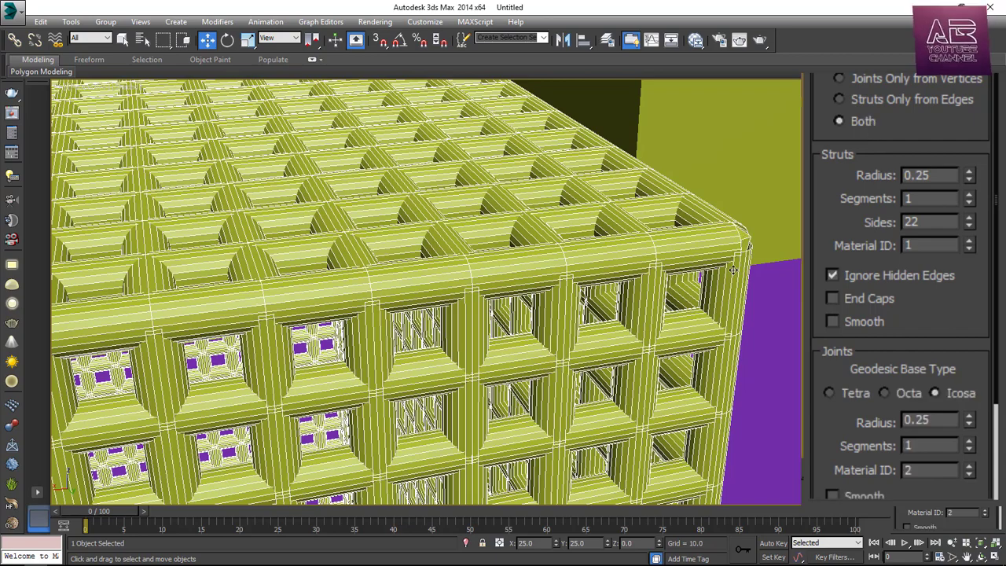
middle_click_drag(732, 270, 691, 275, "alt")
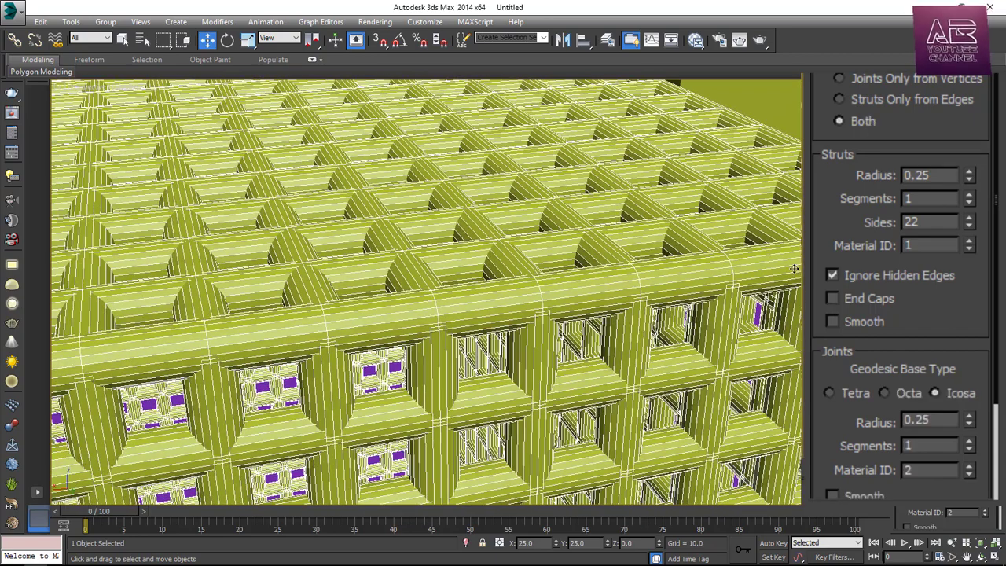
scroll(943, 246, "down", 4)
scroll(931, 183, "up", 3)
Thin the struts to radius 0.1 and inspect the lattice cube.
double_click(936, 152)
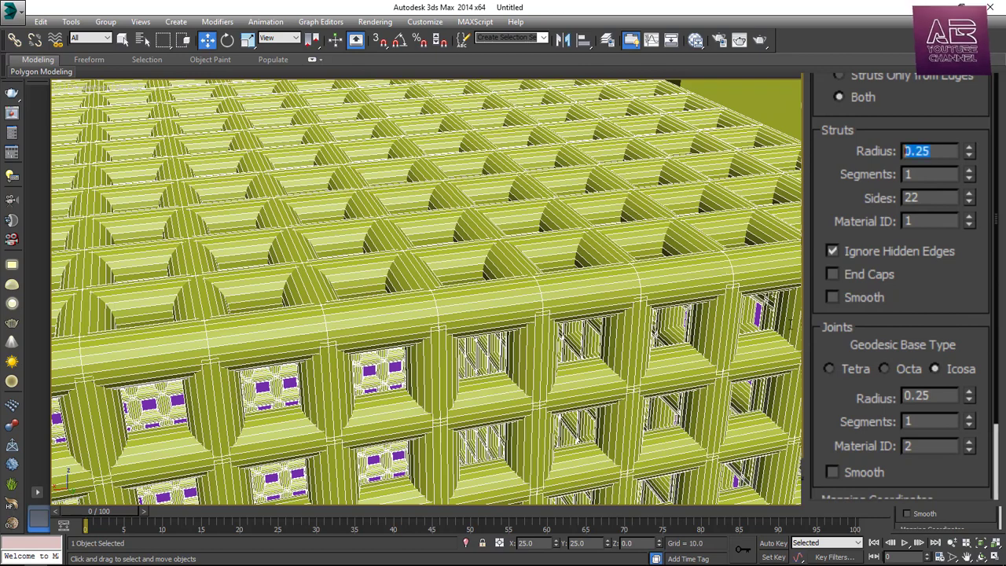
type("0")
key("Return")
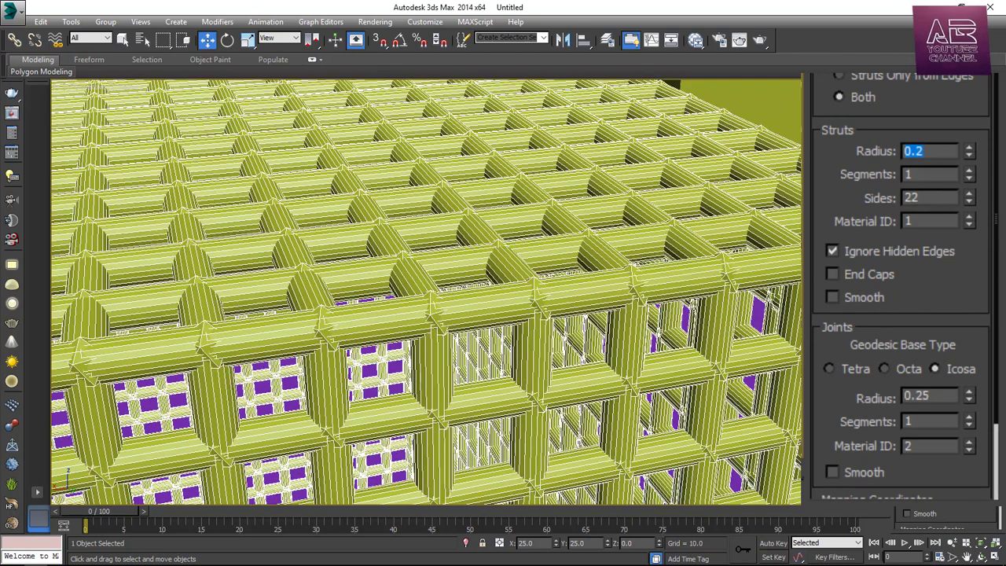
key("Return")
double_click(937, 397)
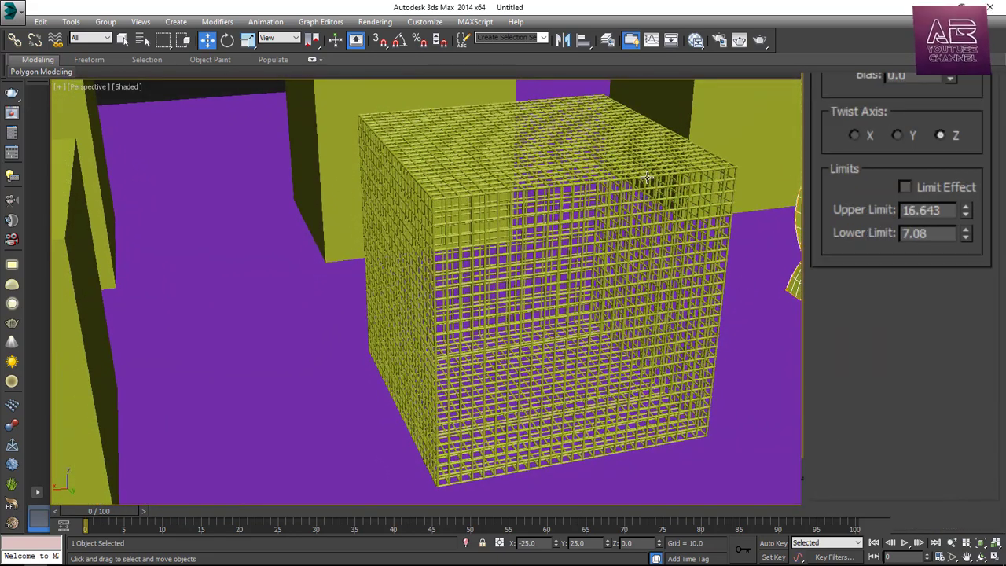
mouse_move(648, 177)
middle_mouse_down("alt")
mouse_move(654, 188)
mouse_move(643, 187)
middle_mouse_up("alt")
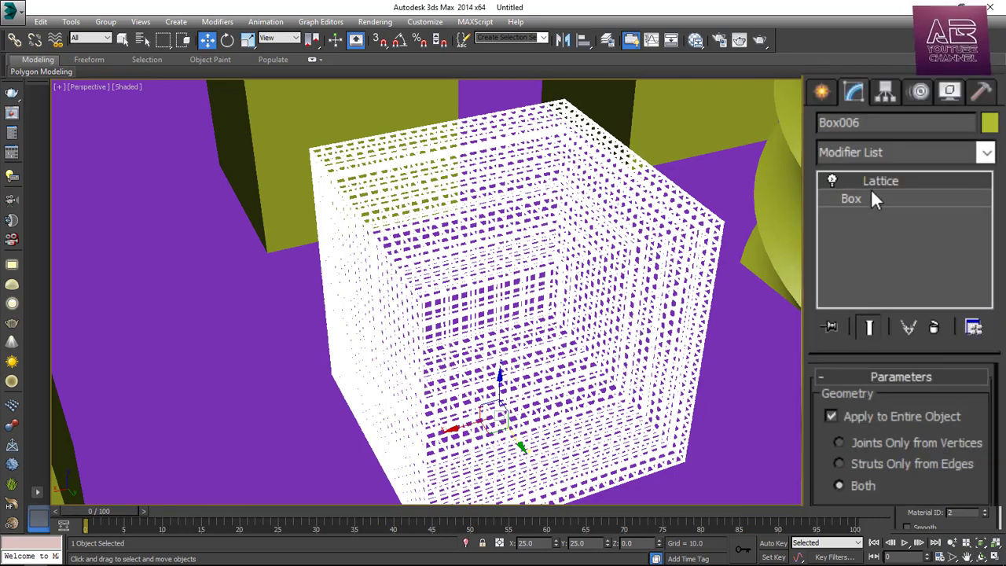
Give the lattice's base box 10 length, width and height segments.
left_click(874, 196)
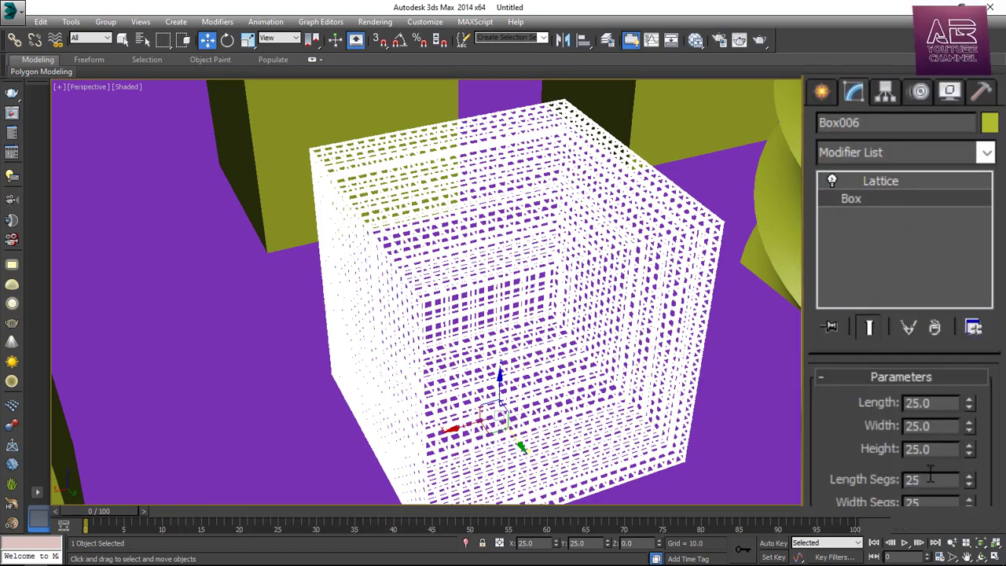
type("10")
key("Tab")
type("1")
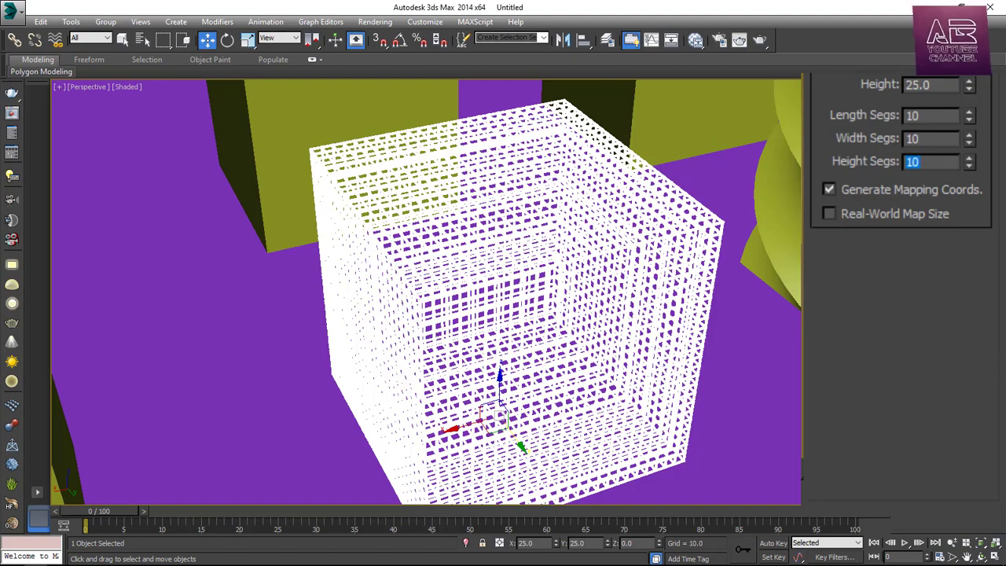
Select the solid 25-segment yellow box next to the lattice cube.
left_click(778, 395)
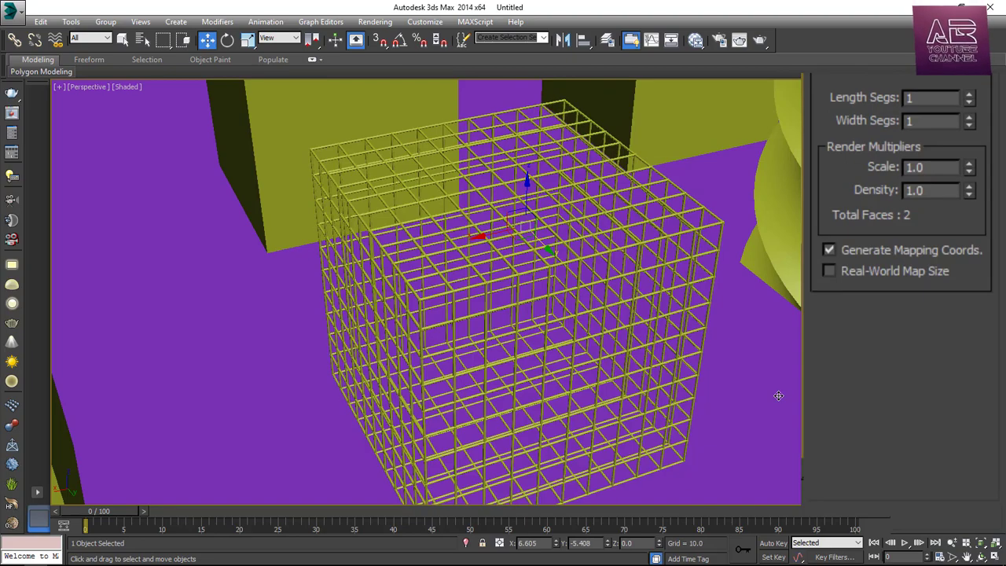
middle_click_drag(767, 381, 757, 382, "alt")
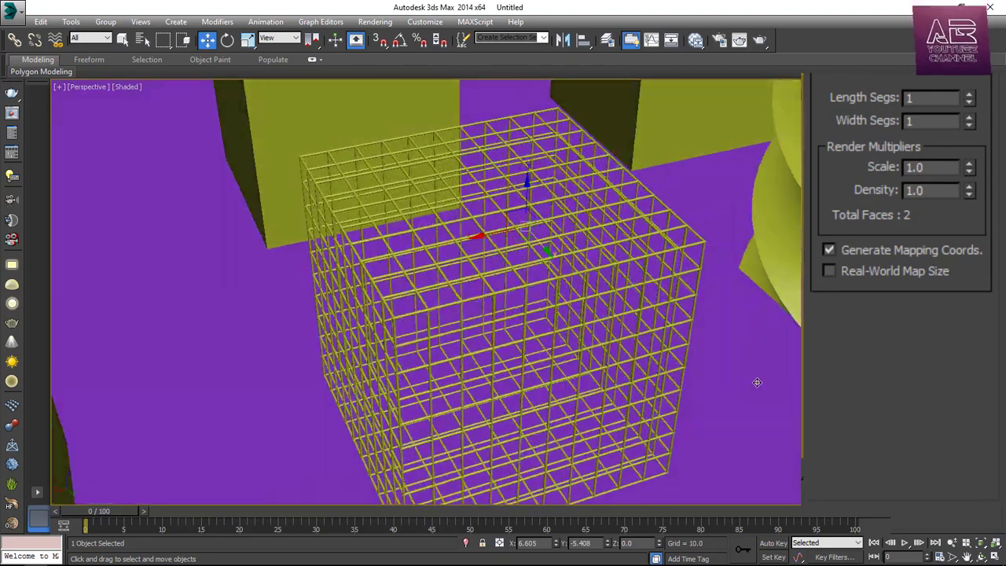
left_click(440, 370)
mouse_move(440, 370)
middle_mouse_down()
mouse_move(523, 376)
mouse_move(511, 375)
middle_mouse_up()
Add a Noise modifier to the finely gridded box.
scroll(904, 236, "up", 5)
left_click(986, 153)
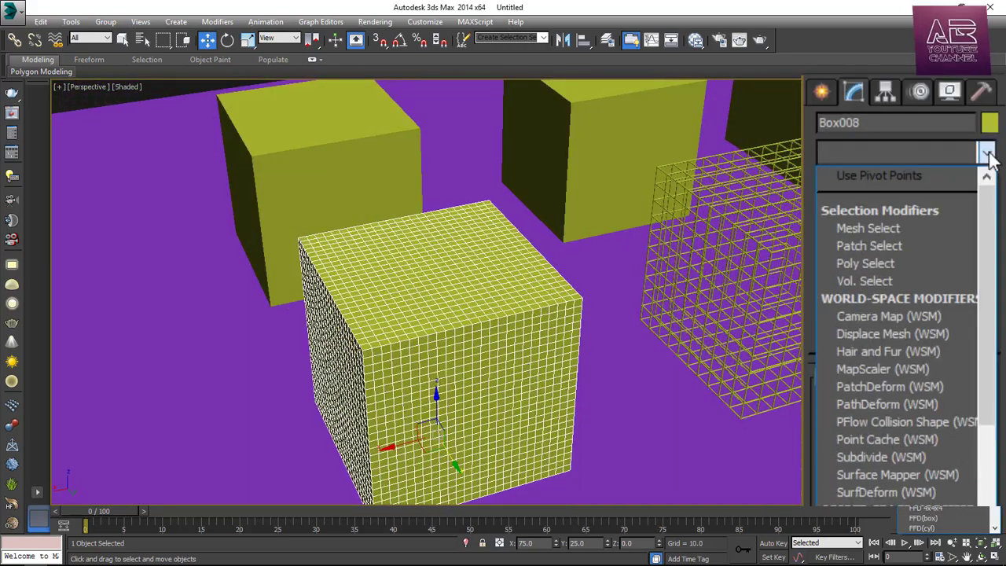
key("n")
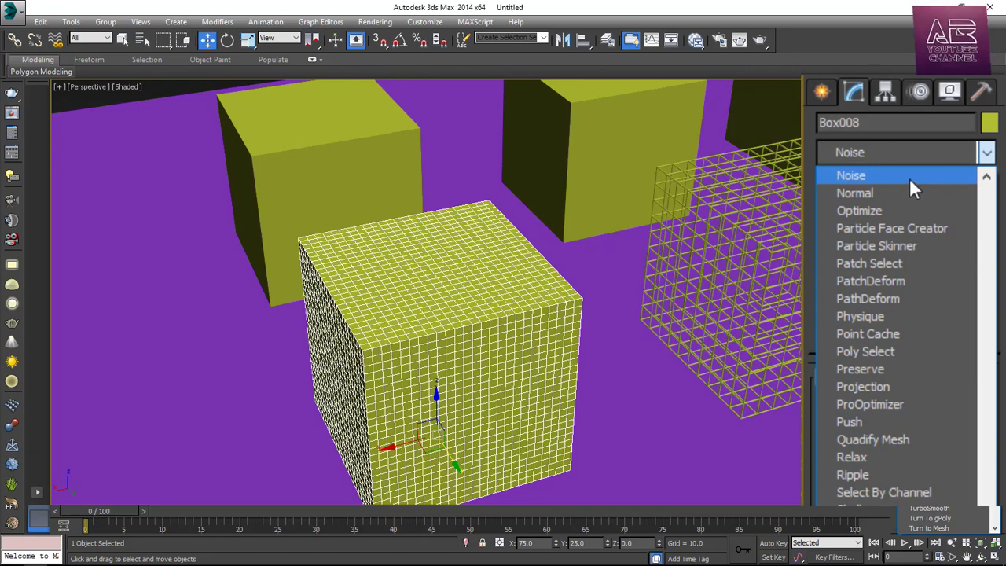
left_click(909, 177)
scroll(569, 325, "up", 2)
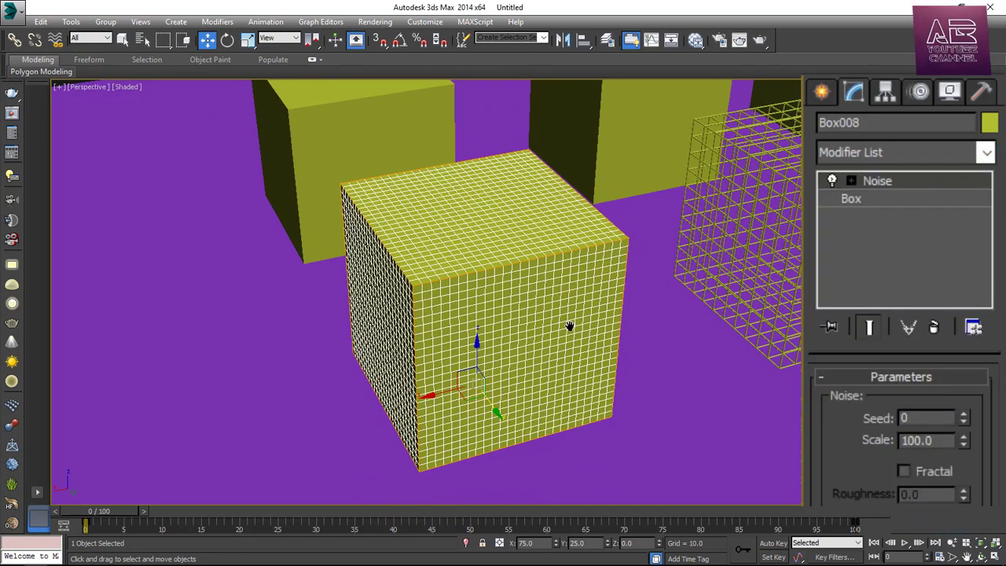
scroll(569, 325, "up", 3)
Set noise scale to 95 and X strength to 1.0, keeping seed at 0.
left_click_drag(965, 420, 964, 408)
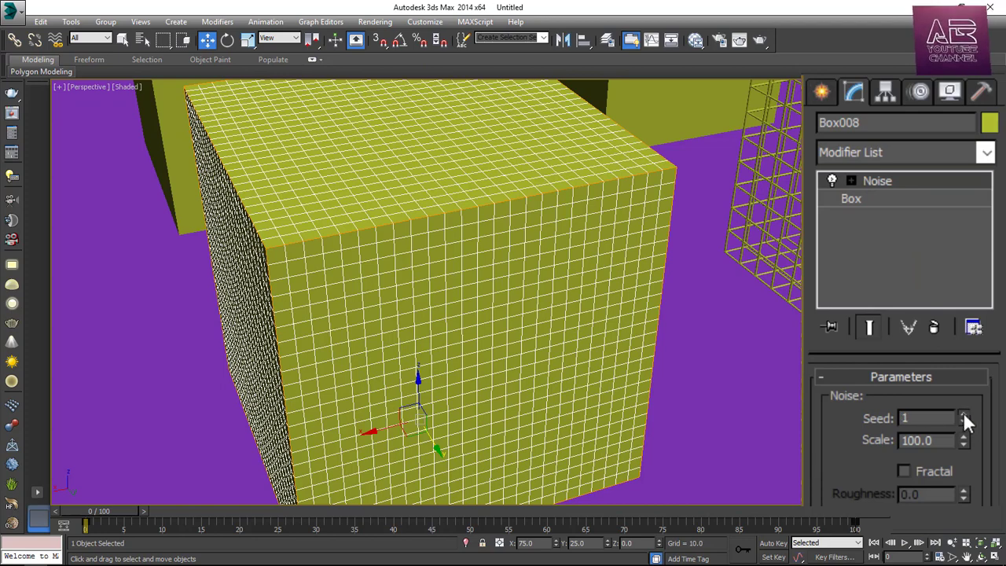
right_click(964, 418)
mouse_move(964, 443)
left_mouse_down()
mouse_move(960, 362)
mouse_move(961, 440)
left_mouse_up()
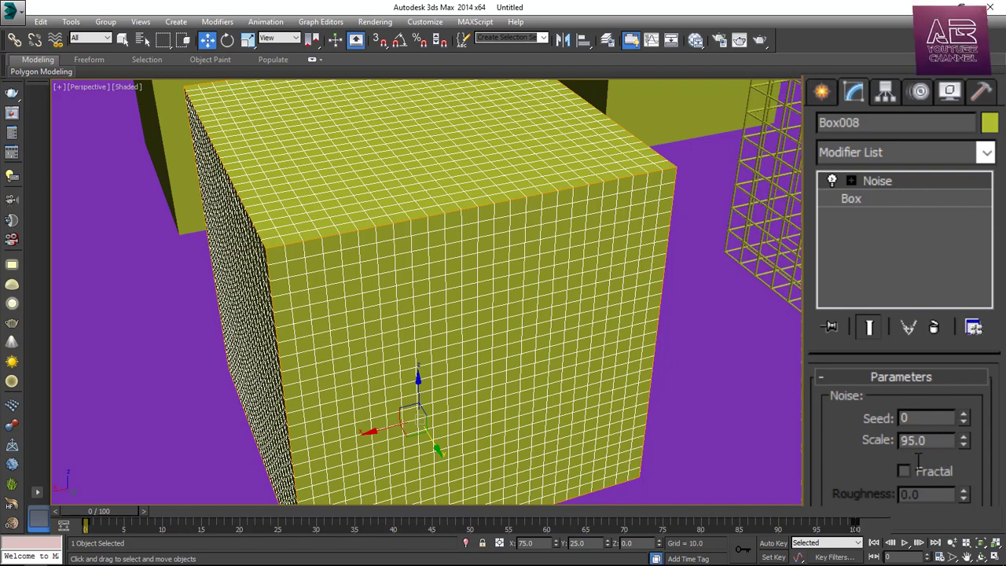
scroll(916, 208, "down", 5)
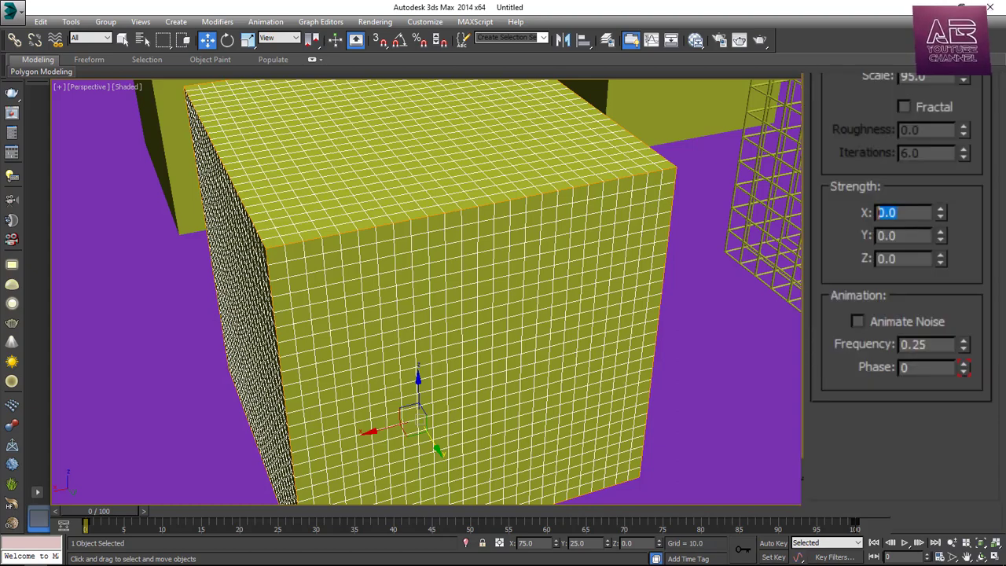
type("1")
key("Return")
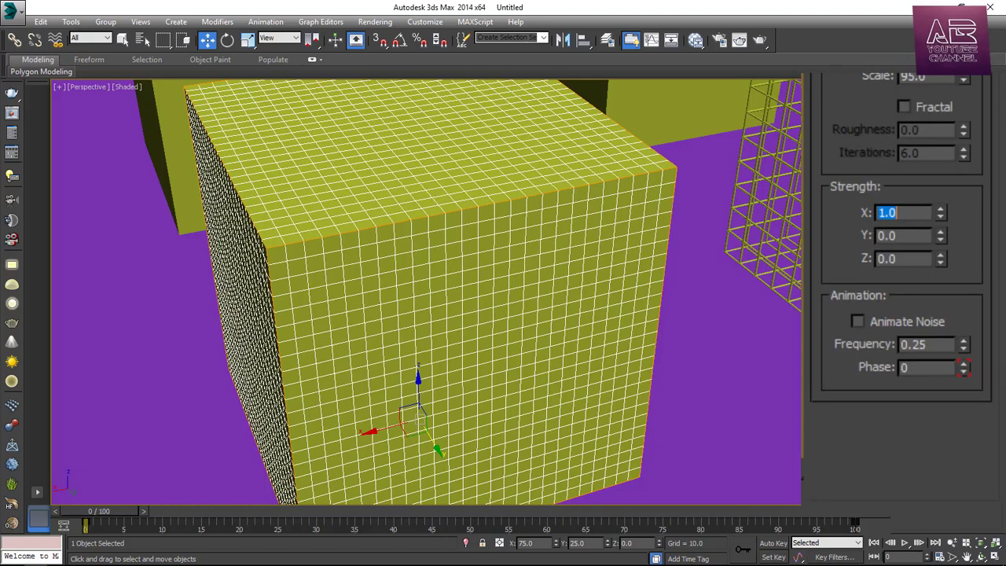
scroll(576, 332, "down", 4)
In the maximized Front view, set the noise X strength back to 1.0.
key("alt+w")
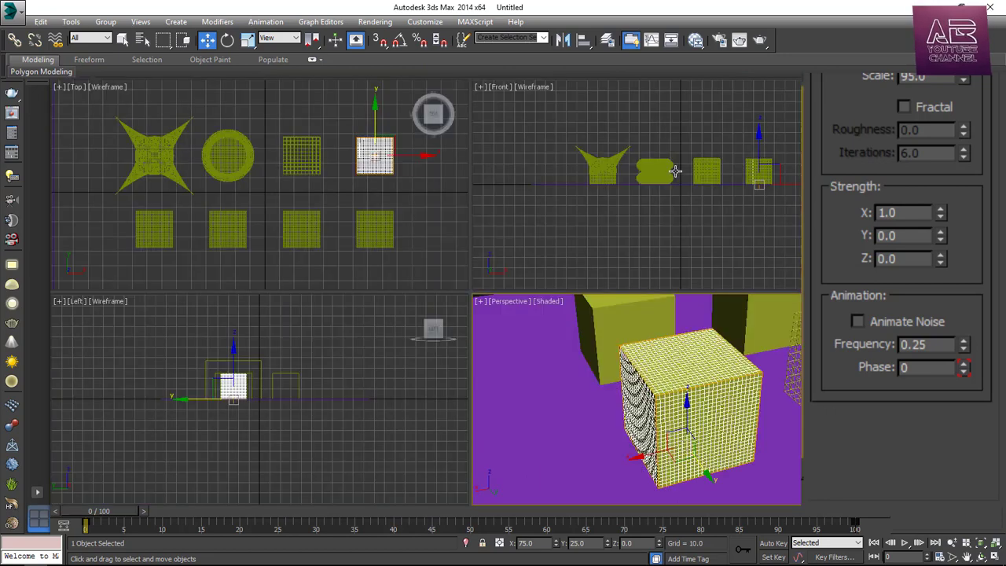
key("alt+w")
scroll(602, 275, "up", 3)
scroll(705, 283, "up", 3)
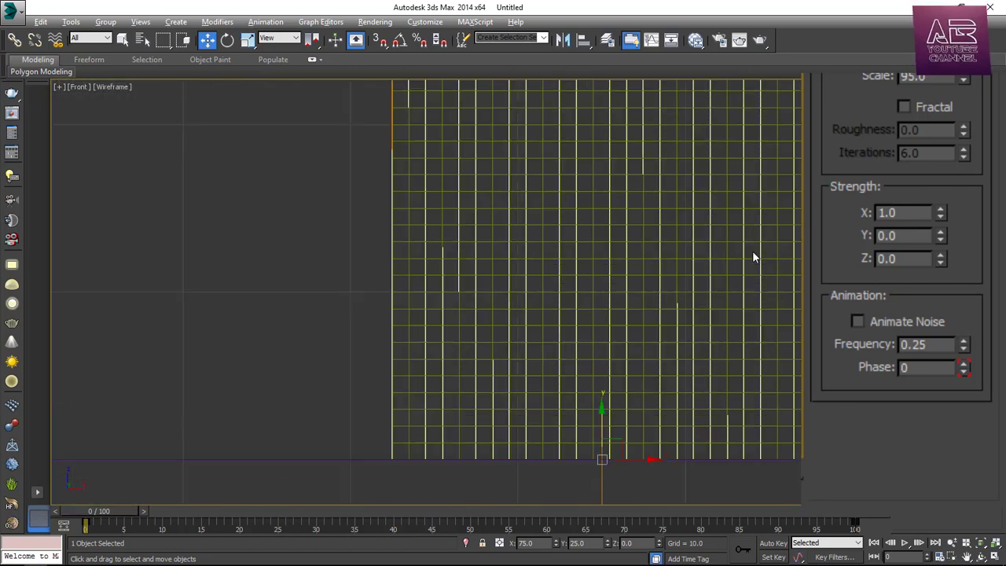
scroll(753, 256, "up", 2)
scroll(752, 255, "down", 3)
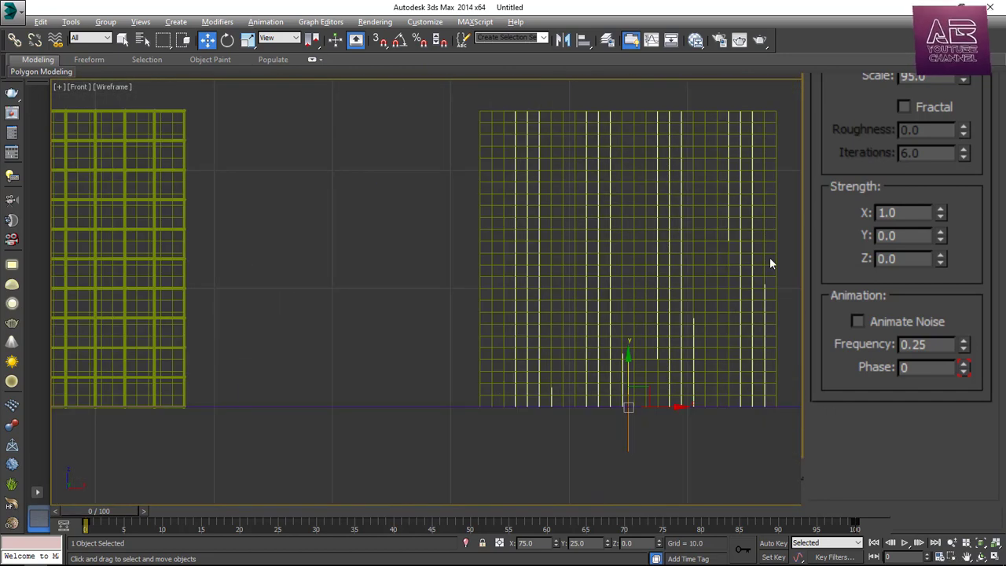
middle_click_drag(770, 259, 682, 293)
mouse_move(940, 212)
left_mouse_down()
mouse_move(945, 135)
mouse_move(603, 501)
mouse_move(748, 326)
mouse_move(696, 195)
mouse_move(652, 314)
mouse_move(1004, 72)
mouse_move(940, 213)
left_mouse_up()
double_click(904, 212)
type("1")
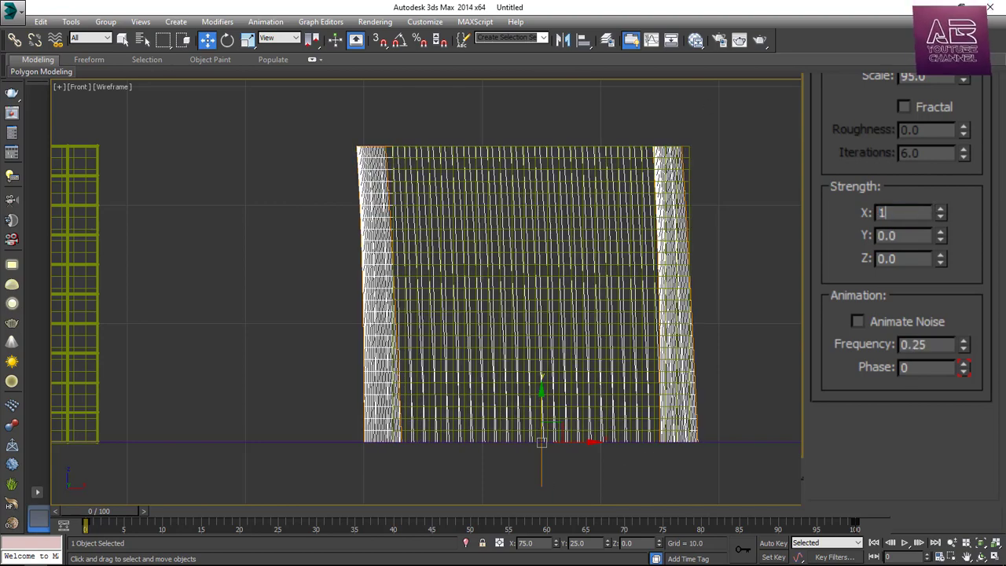
key("Return")
In the maximized Perspective view, drop the noise scale to 0 and orbit the crumpled cube.
key("alt+w")
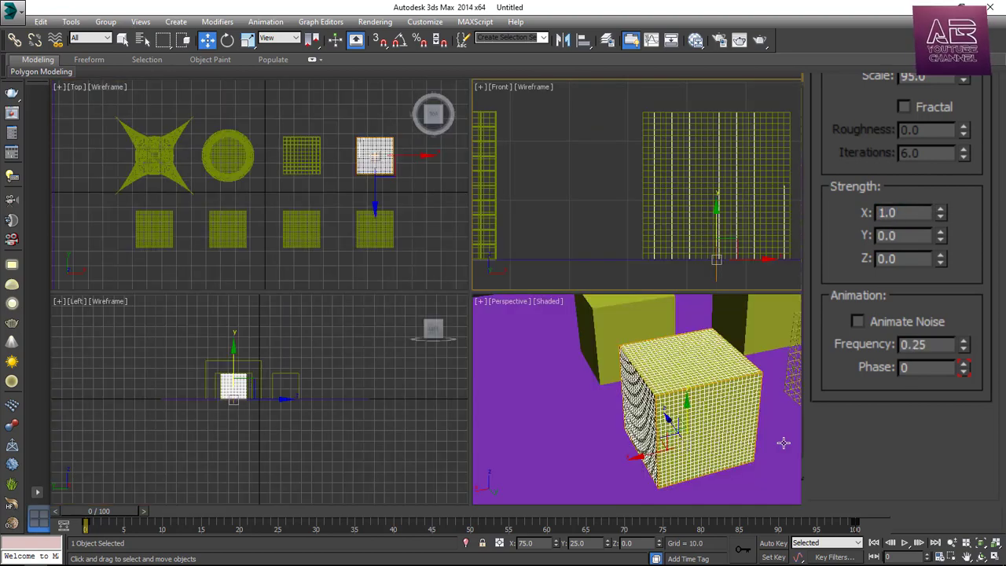
left_click(667, 411)
key("alt+w")
scroll(707, 375, "up", 2)
scroll(712, 363, "up", 1)
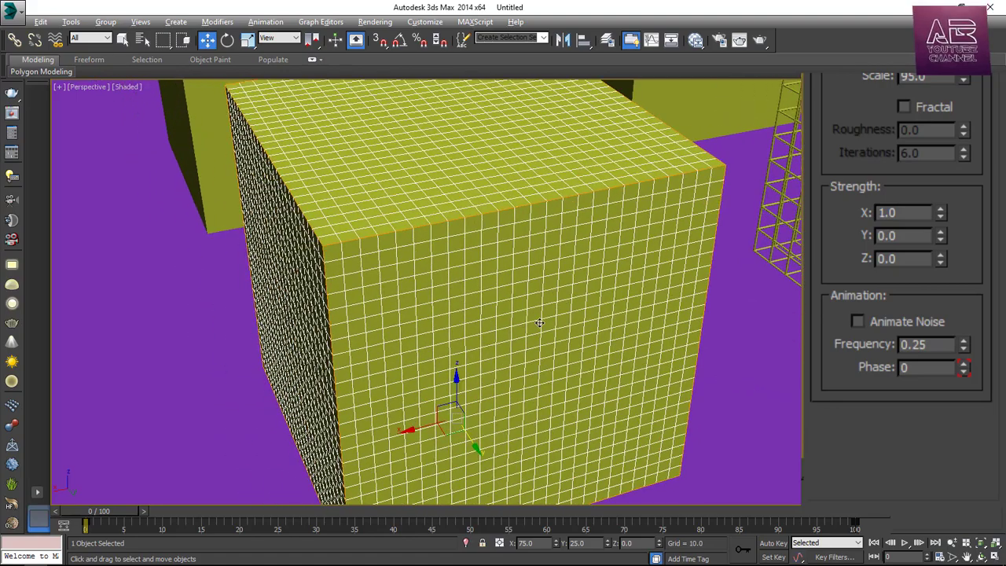
scroll(547, 321, "up", 1)
scroll(928, 354, "up", 5)
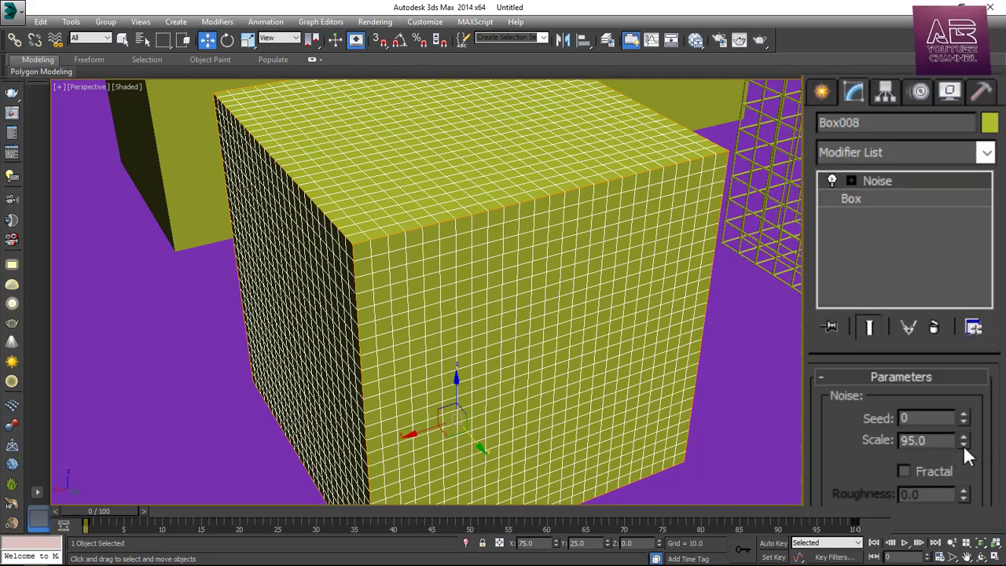
left_click_drag(967, 439, 967, 511)
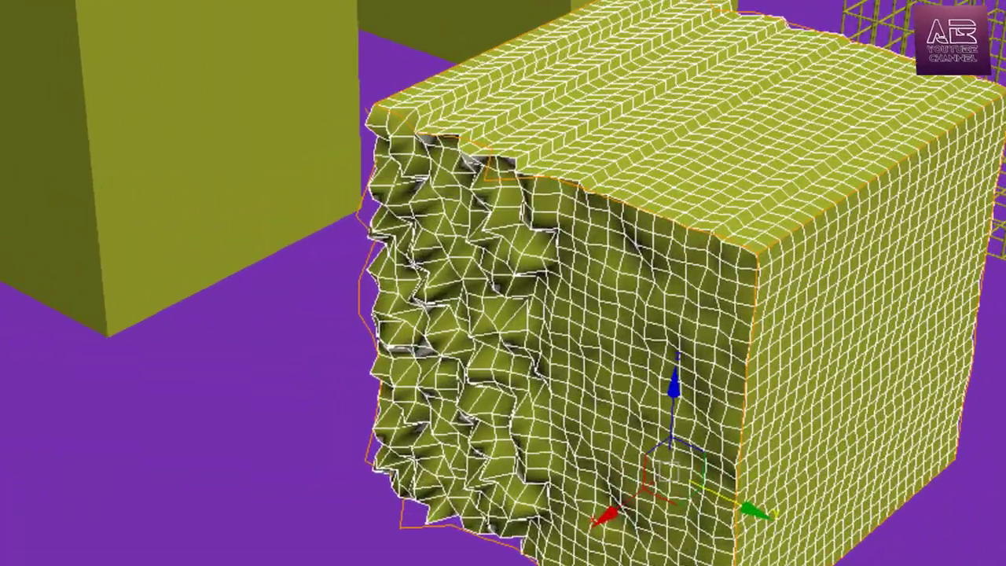
middle_click_drag(876, 417, 804, 400, "alt")
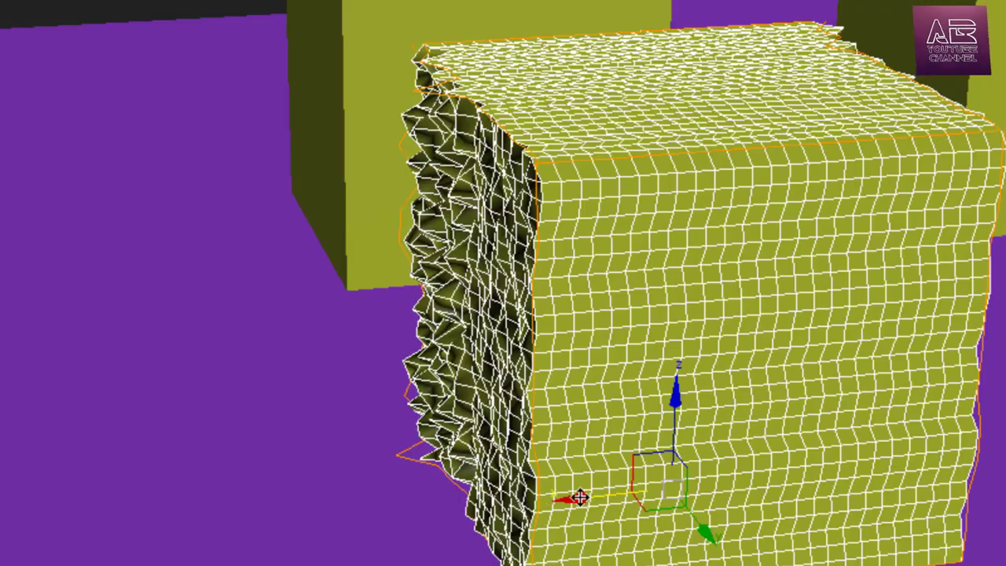
mouse_move(665, 388)
middle_mouse_down("alt")
mouse_move(689, 370)
mouse_move(808, 350)
mouse_move(748, 346)
mouse_move(737, 366)
middle_mouse_up("alt")
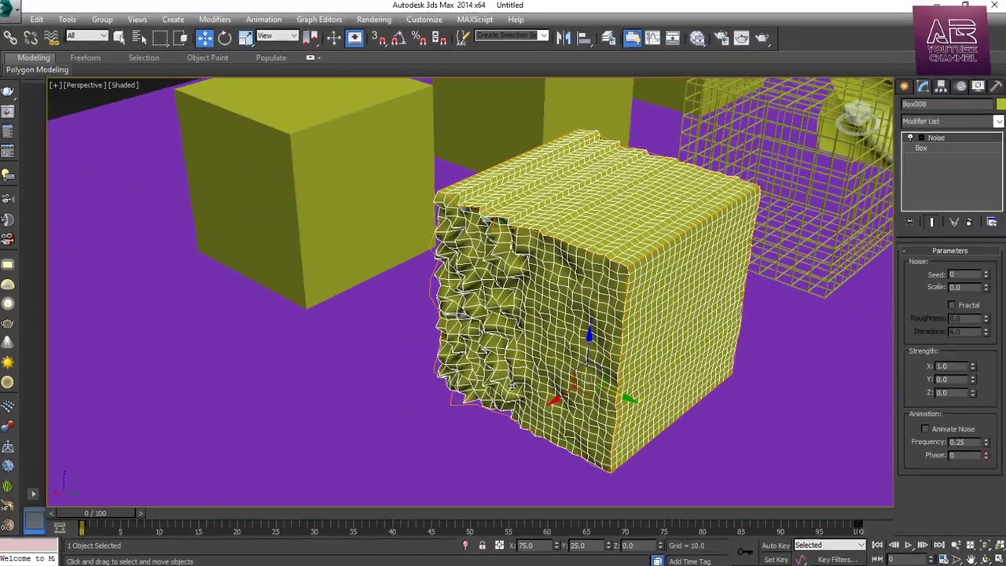
Set the noise scale to 1.0 with Y and Z strengths of 1.0.
double_click(935, 440)
type("1")
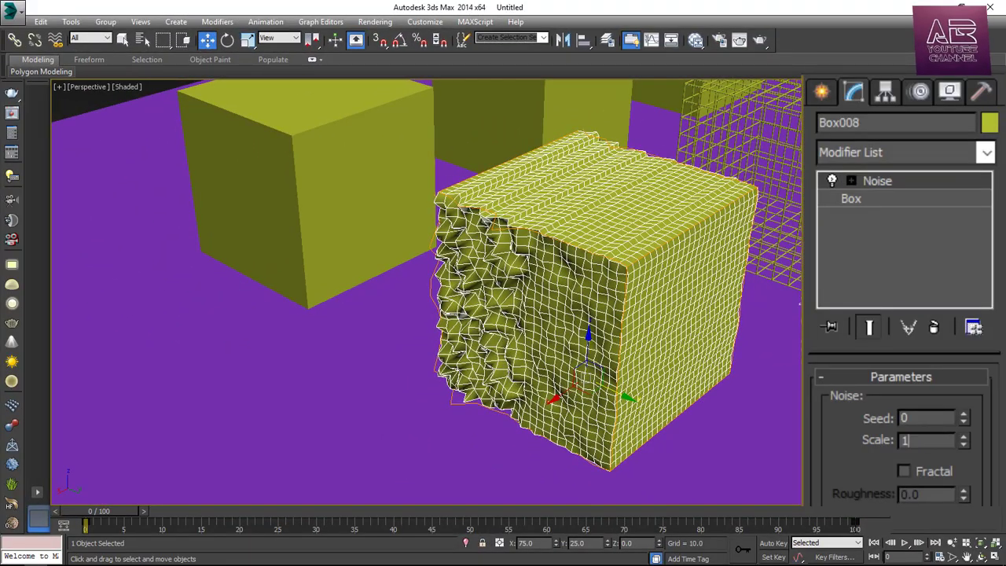
key("Return")
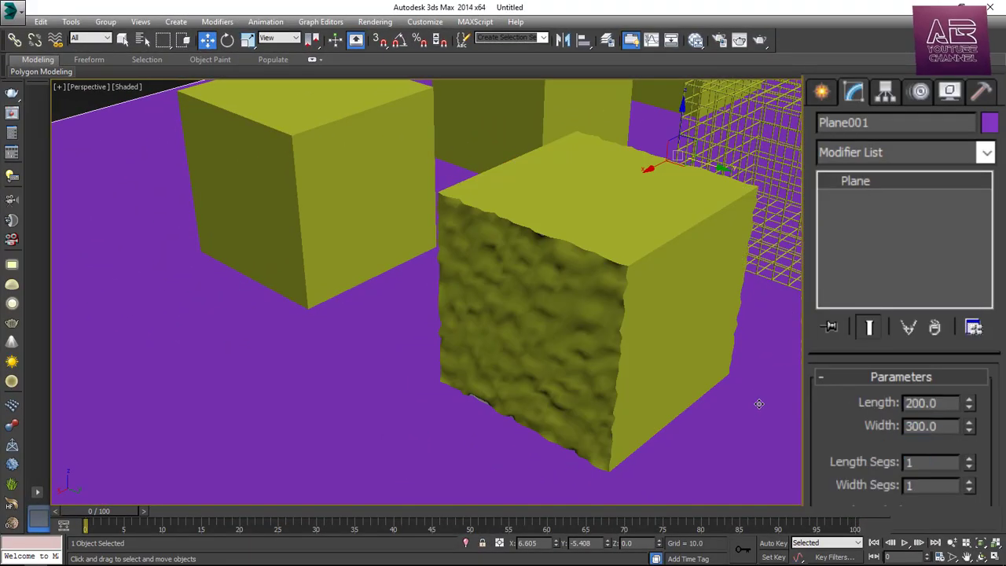
left_click(685, 336)
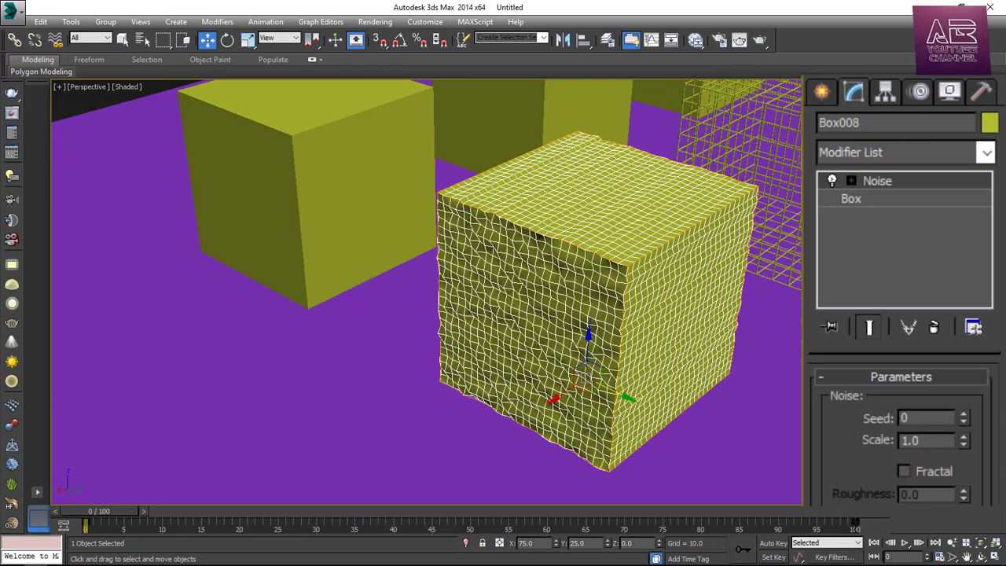
scroll(901, 290, "down", 5)
left_click(904, 235)
type("1")
key("Tab")
type("1")
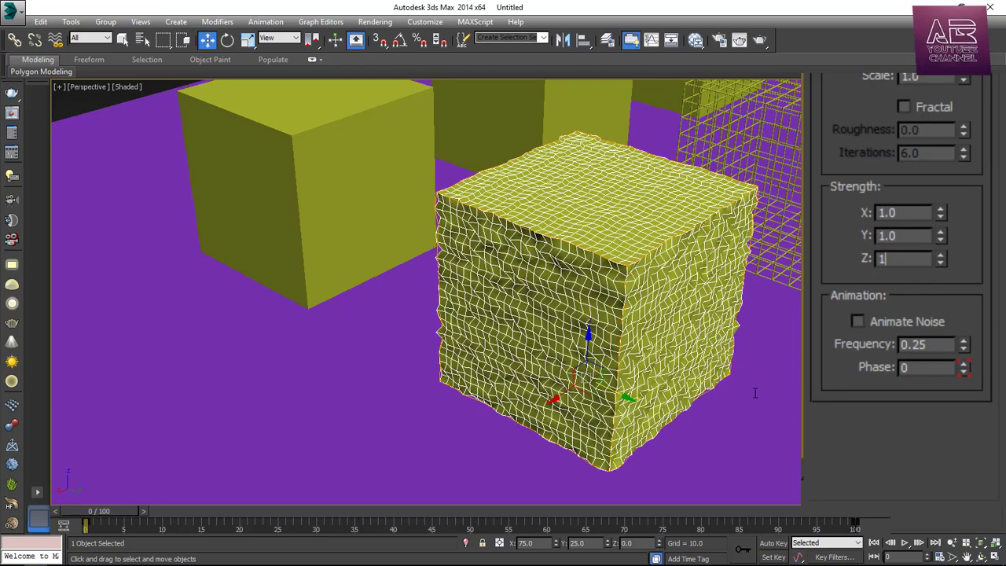
key("Return")
Raise the noise strength to 2.0 on X, Y and Z.
scroll(568, 341, "up", 5)
scroll(567, 341, "up", 2)
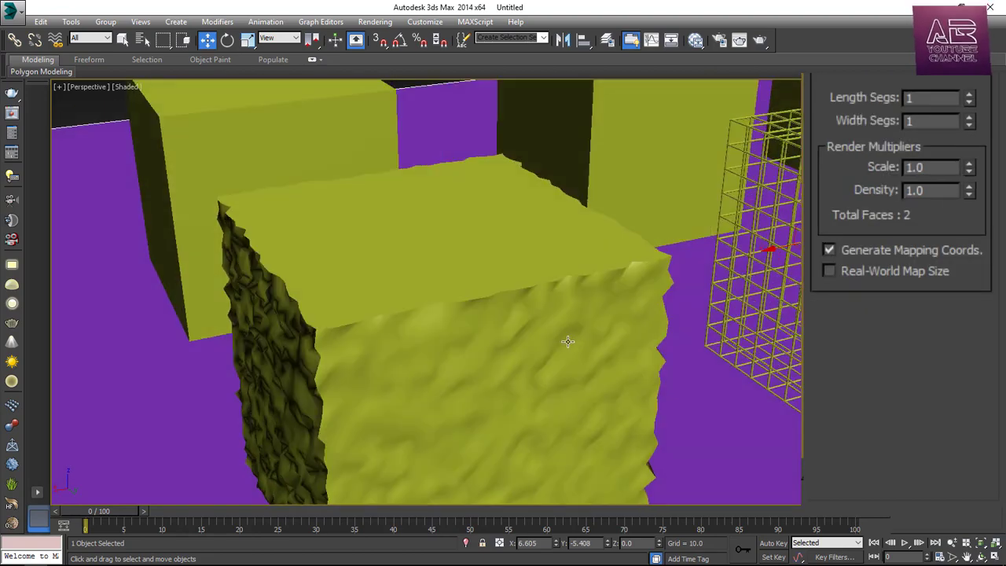
scroll(567, 341, "down", 5)
middle_click_drag(571, 348, 618, 332, "alt")
scroll(597, 332, "up", 2)
left_click(638, 407)
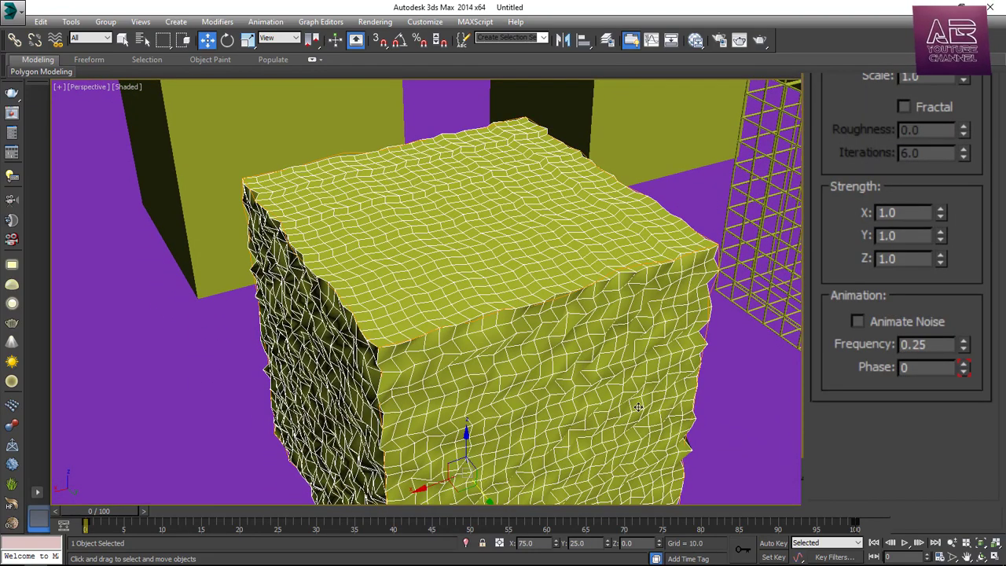
type("2")
key("Tab")
type("2")
key("Tab")
type("2")
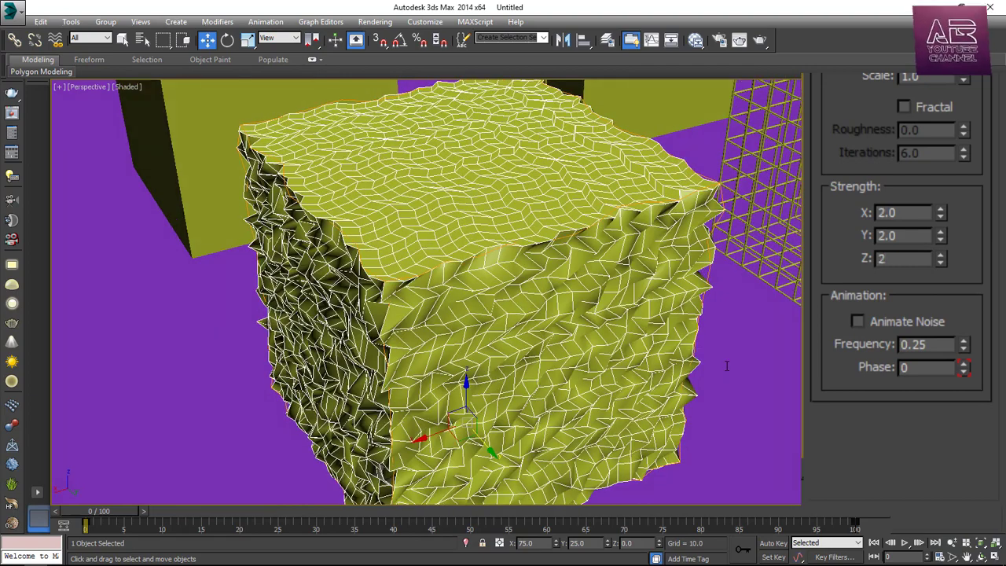
key("Return")
Increase the noise scale to 2.0, then to 4.0.
key("Tab")
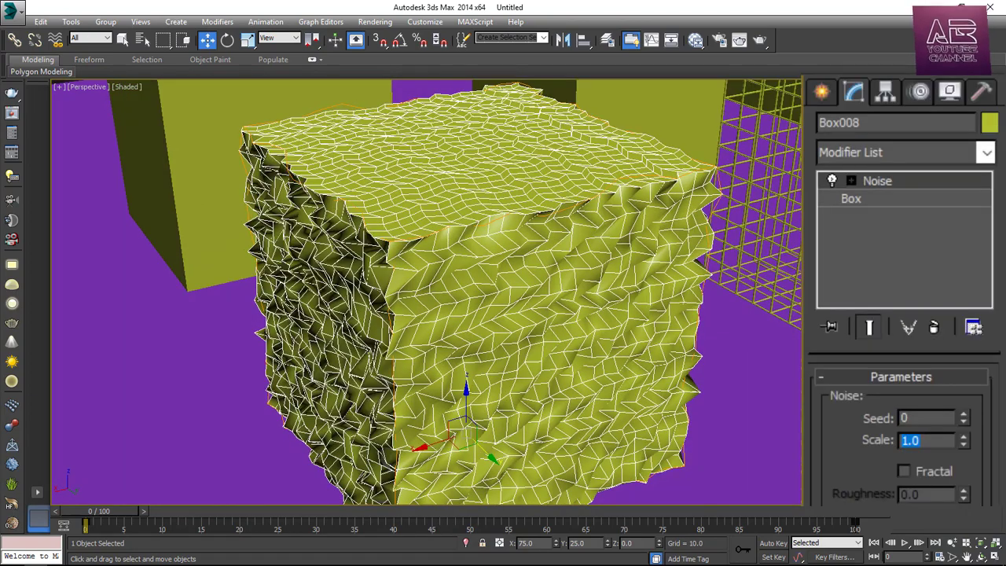
type("0.52")
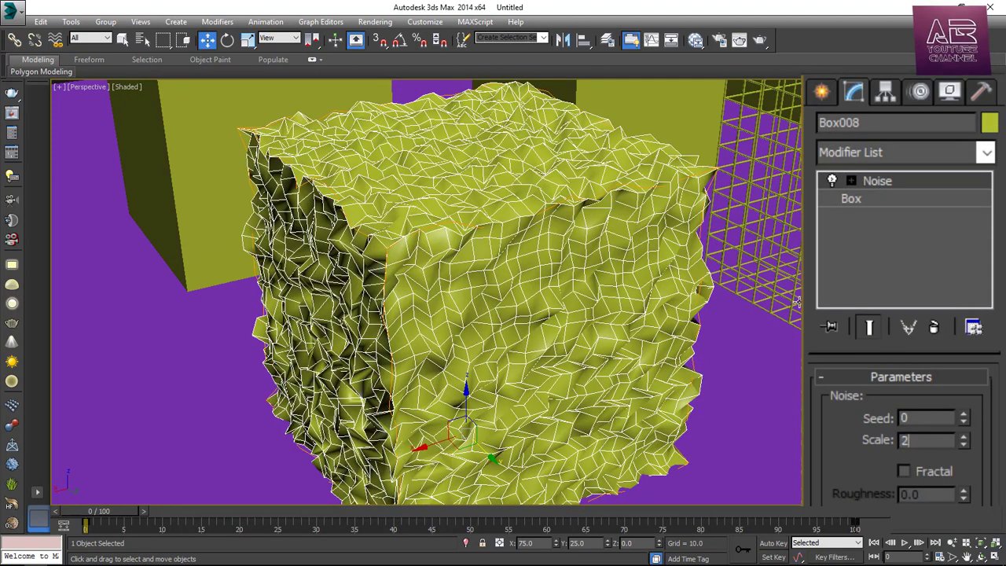
key("Return")
type("4")
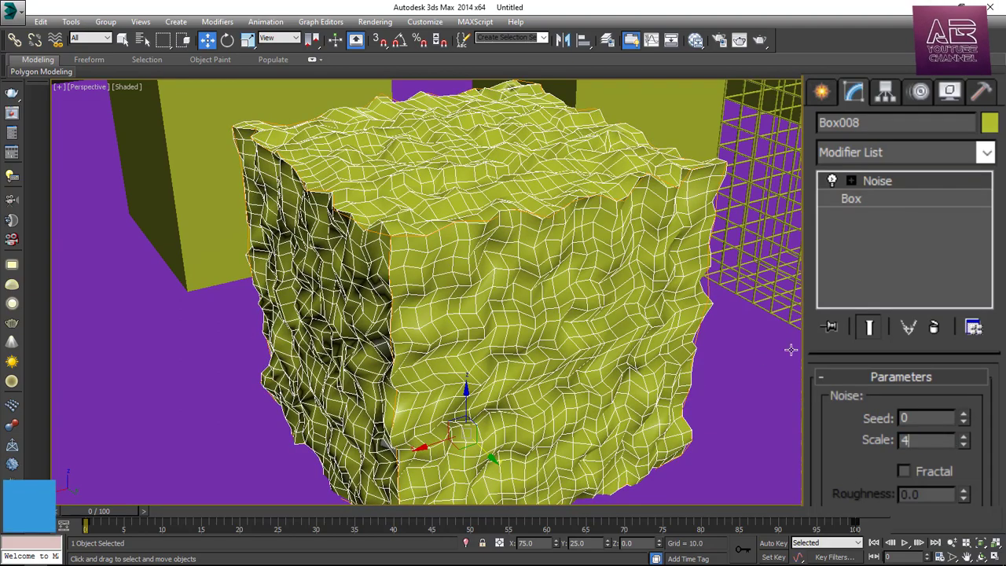
key("Return")
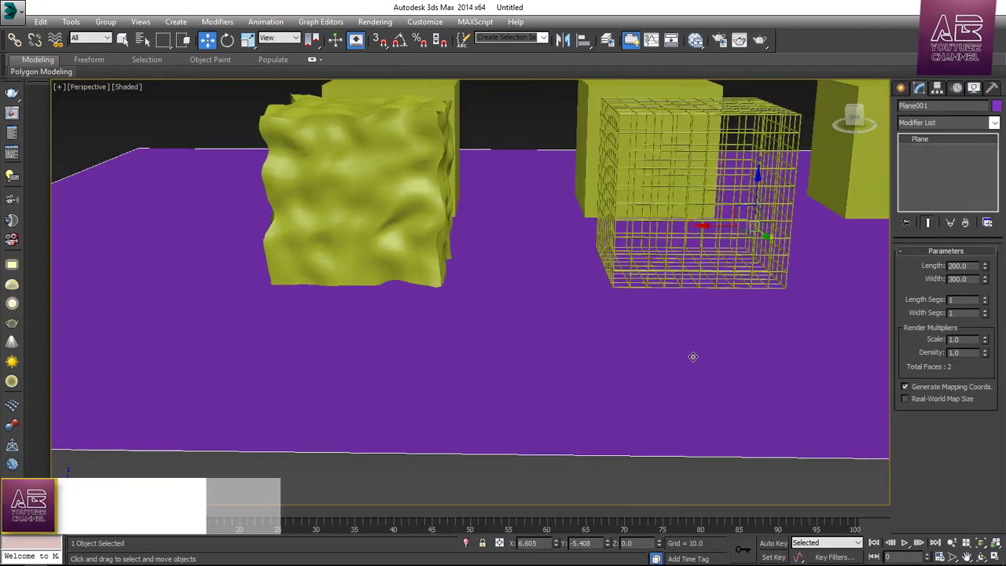
View the whole scene and select Box002, the plain 25-segment box in front.
mouse_move(694, 354)
middle_mouse_down("alt")
mouse_move(730, 377)
mouse_move(734, 367)
mouse_move(726, 422)
middle_mouse_up("alt")
left_click(555, 309)
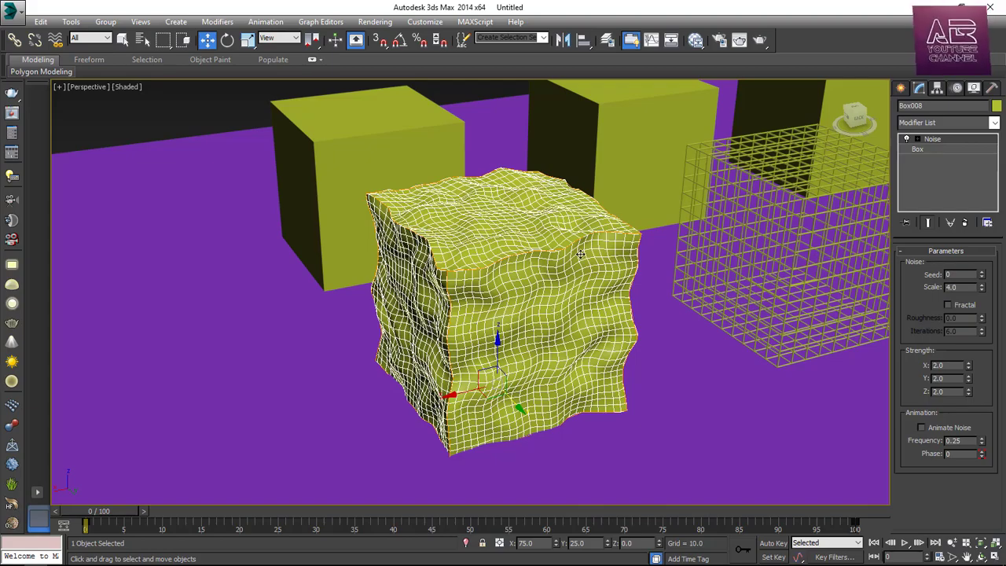
mouse_move(676, 213)
middle_mouse_down("alt")
mouse_move(579, 432)
mouse_move(856, 322)
mouse_move(921, 309)
middle_mouse_up("alt")
middle_click_drag(675, 393, 886, 364)
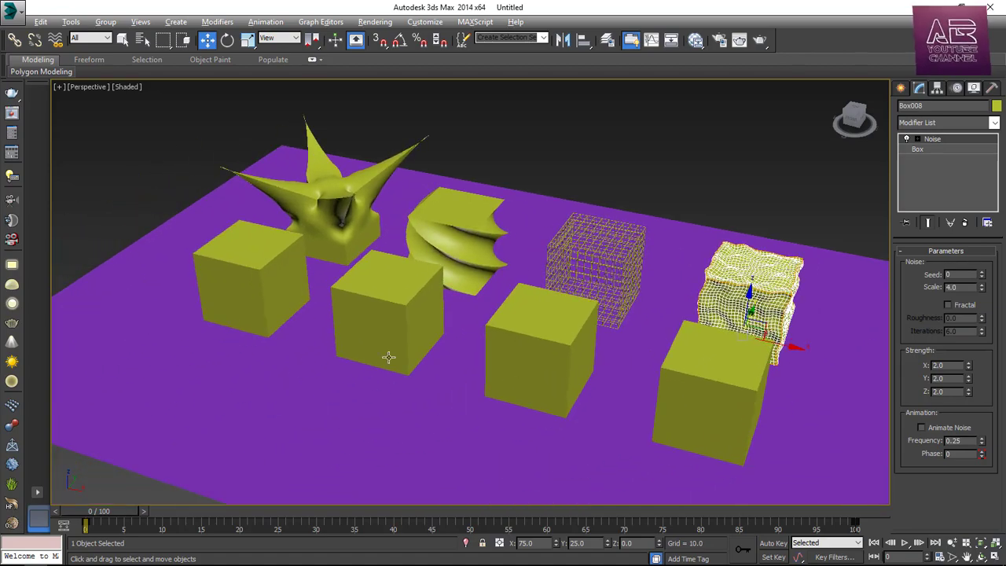
mouse_move(389, 358)
middle_mouse_down("alt")
mouse_move(531, 326)
mouse_move(548, 307)
mouse_move(548, 353)
mouse_move(599, 343)
middle_mouse_up("alt")
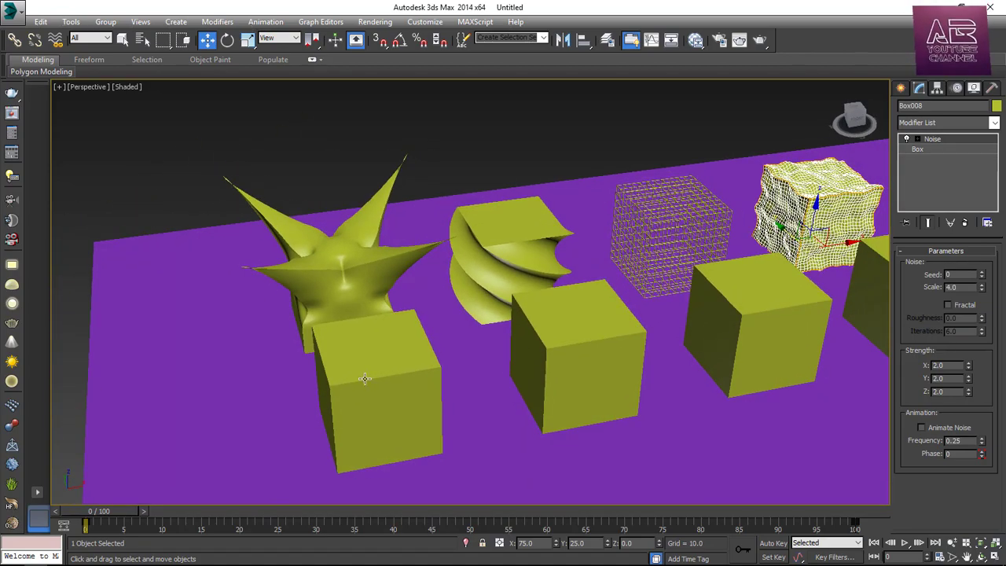
scroll(364, 379, "up", 3)
left_click(386, 397)
mouse_move(386, 397)
middle_mouse_down()
mouse_move(427, 375)
mouse_move(414, 358)
mouse_move(430, 354)
middle_mouse_up()
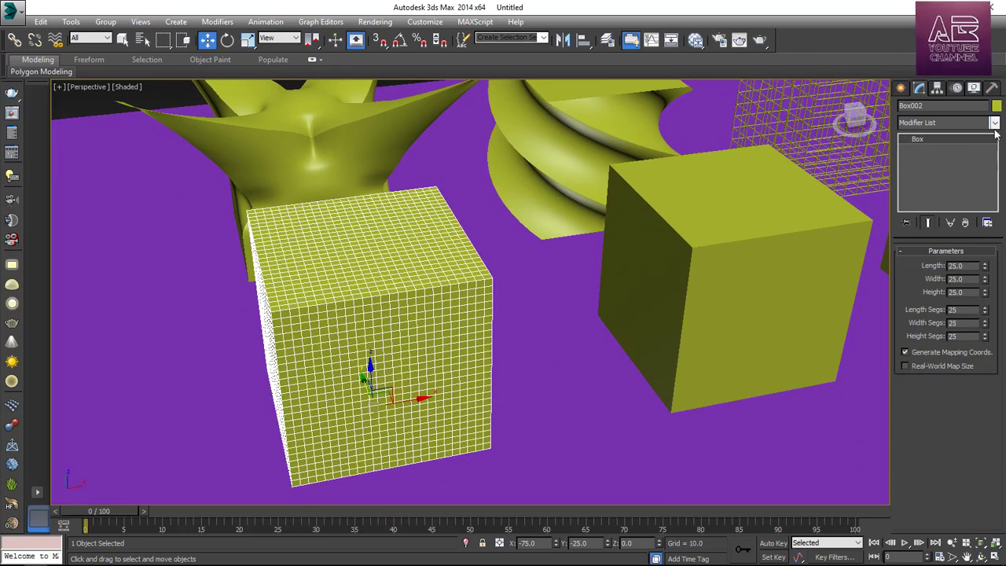